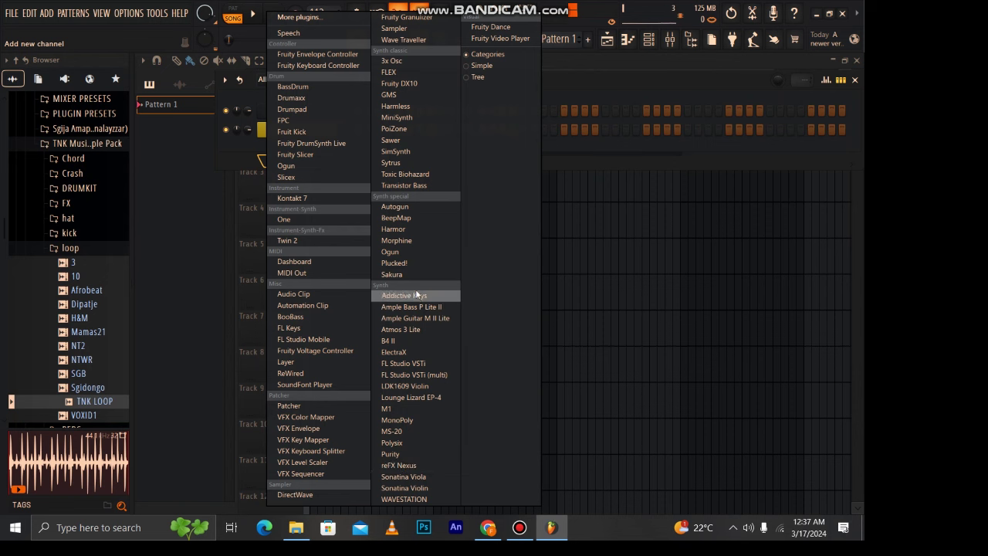
Add a Morphine synth channel and load the BAS Smoothy MC preset from the Bass bank
{"action": "left_click", "coordinate": [405, 242]}
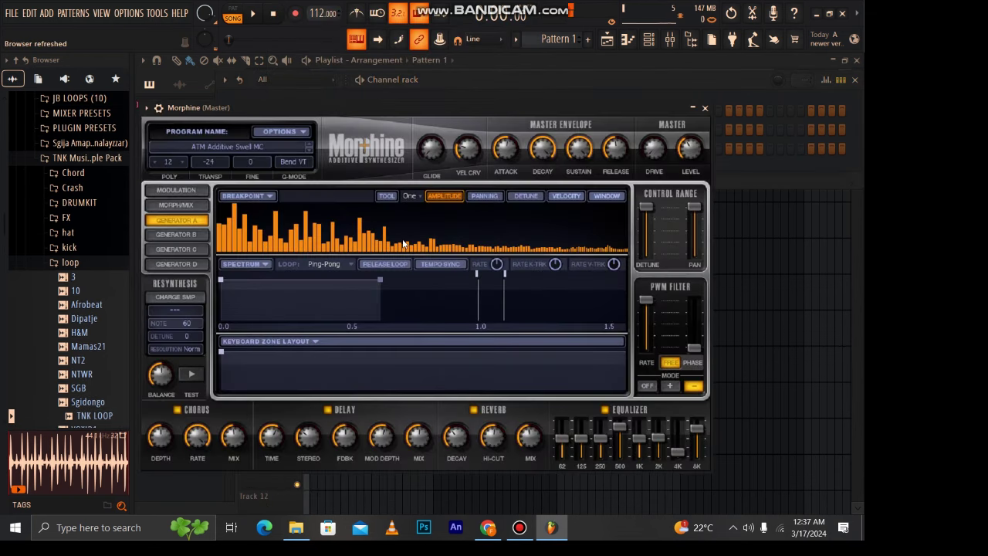
{"action": "left_click", "coordinate": [282, 145]}
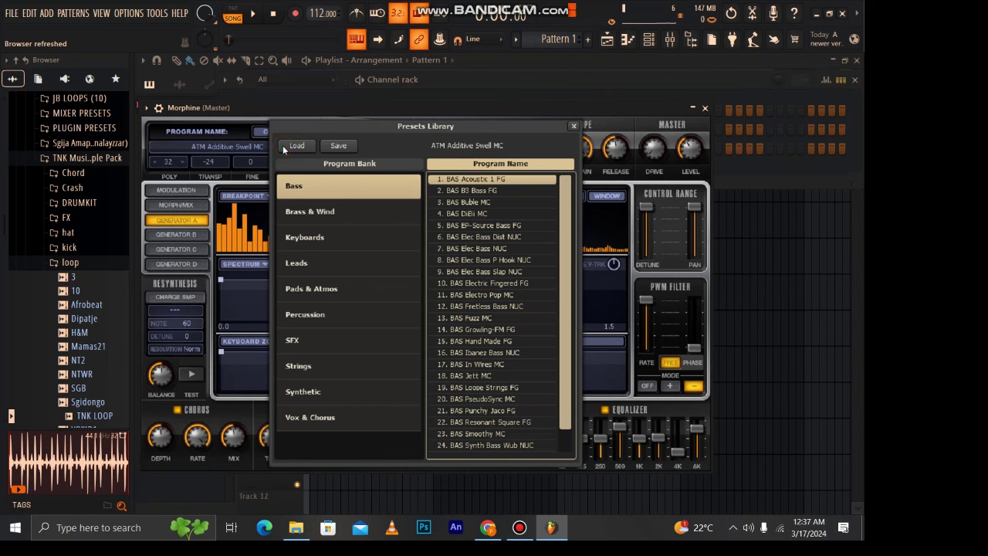
{"action": "double_click", "coordinate": [468, 433]}
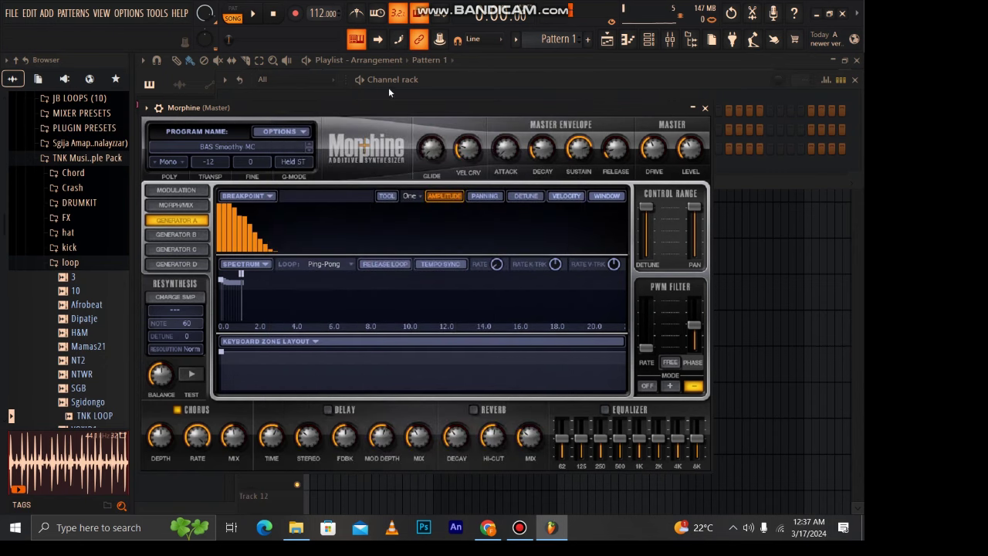
Open the Morphine channel's piano roll and place three short, evenly spaced F#3 notes starting at bar 1
{"action": "left_click", "coordinate": [388, 87]}
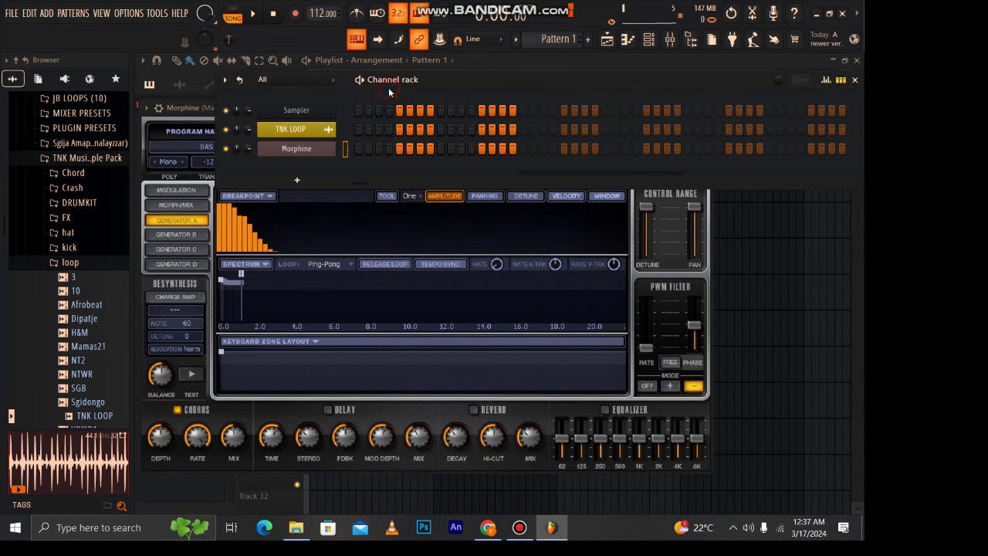
{"action": "right_click", "coordinate": [318, 154]}
{"action": "left_click", "coordinate": [361, 147]}
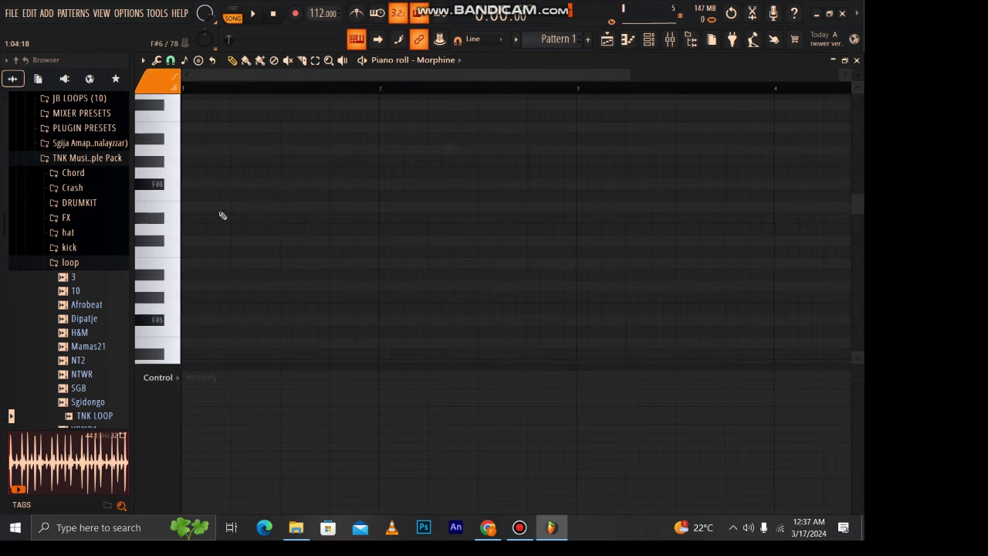
{"action": "scroll", "coordinate": [225, 98], "scroll_direction": "down", "scroll_amount": 2}
{"action": "scroll", "coordinate": [223, 96], "scroll_direction": "down", "scroll_amount": 2, "text": "ctrl"}
{"action": "scroll", "coordinate": [229, 187], "scroll_direction": "down", "scroll_amount": 3}
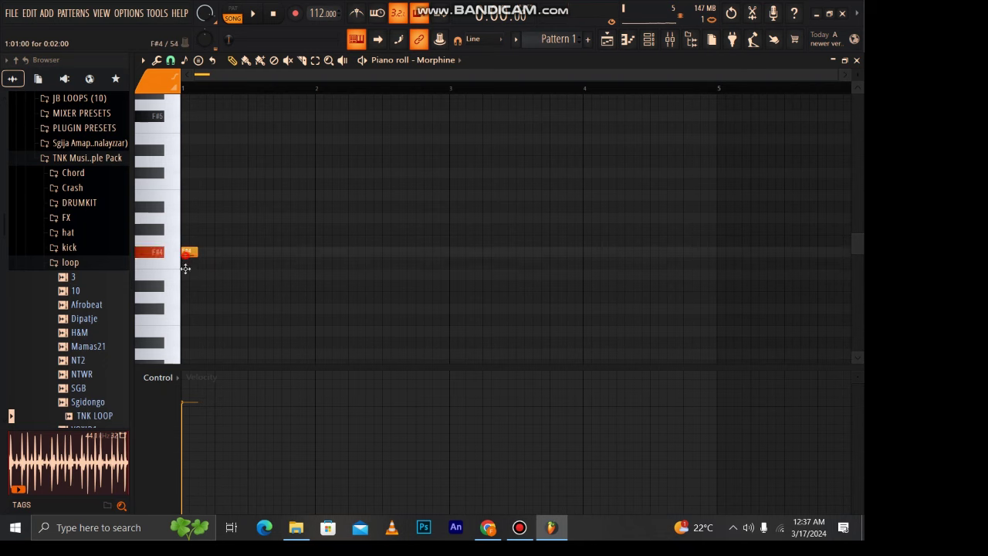
{"action": "left_click_drag", "start_coordinate": [185, 268], "coordinate": [165, 319]}
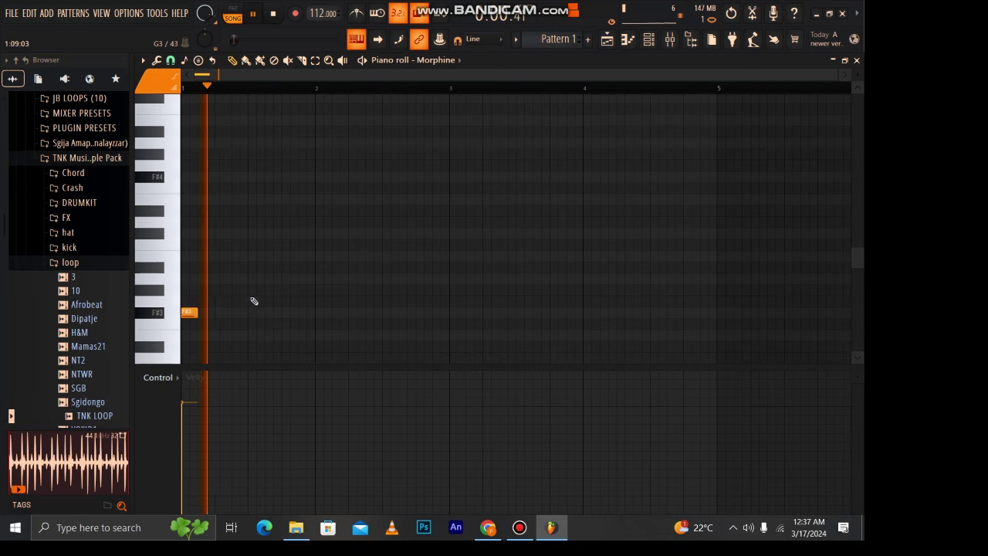
{"action": "key", "text": "space"}
{"action": "left_click_drag", "start_coordinate": [236, 312], "coordinate": [232, 314]}
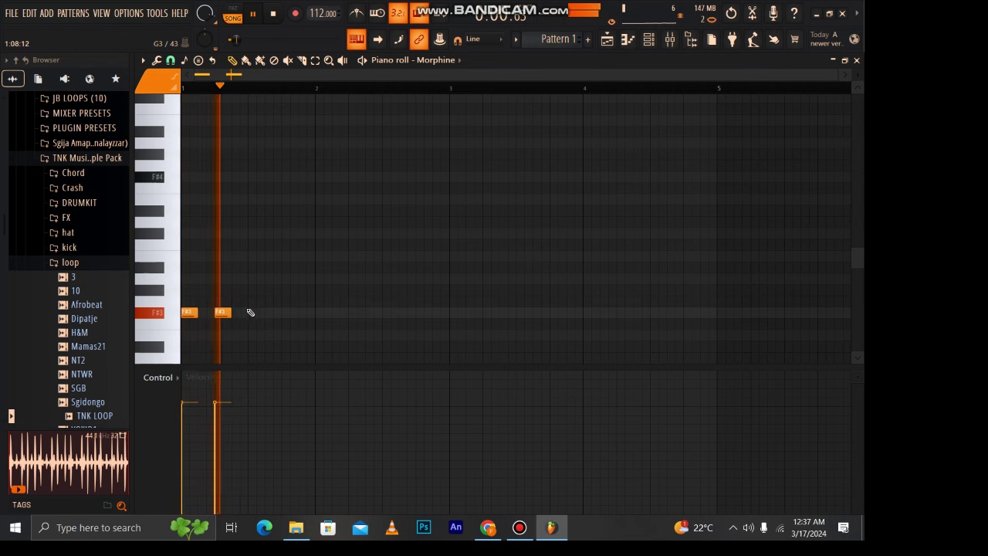
{"action": "left_click", "coordinate": [253, 312]}
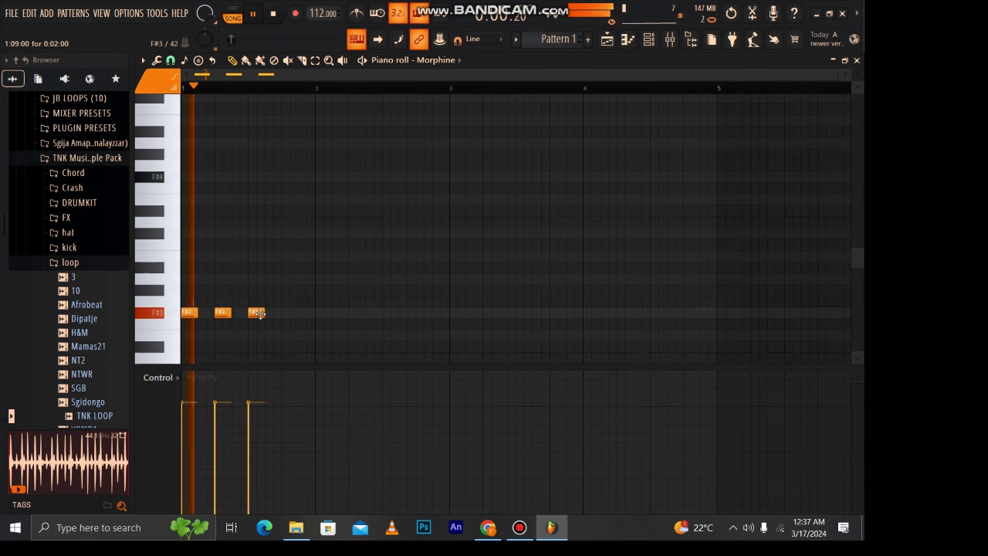
Add short A3 and B3 notes after the F#3 notes, followed by a long D4 note reaching mid bar 2
{"action": "left_click", "coordinate": [284, 279]}
{"action": "left_click_drag", "start_coordinate": [293, 278], "coordinate": [348, 227]}
{"action": "left_click", "coordinate": [293, 258]}
{"action": "left_click", "coordinate": [302, 244]}
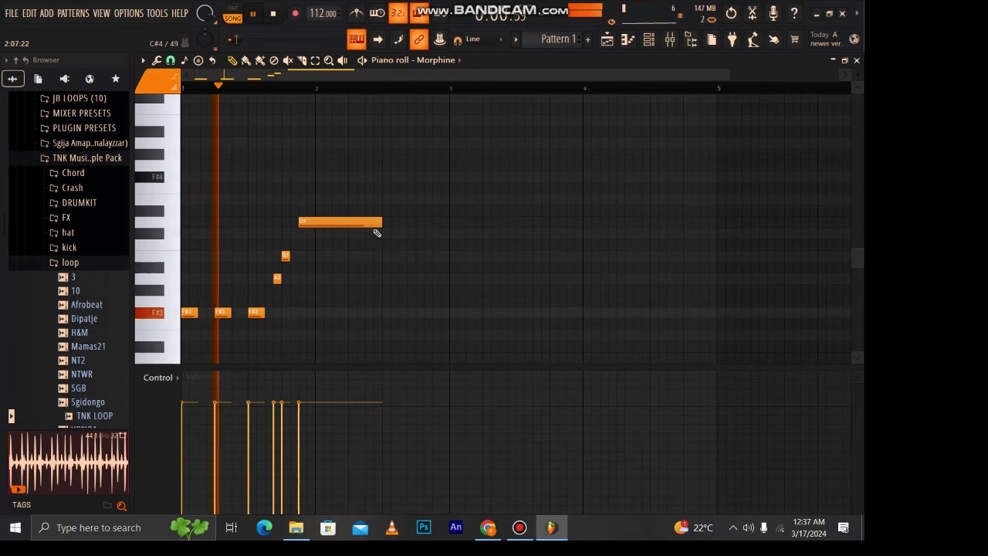
Set the piano roll's scale highlighting to F# Minor Natural (Aeolian)
{"action": "left_click", "coordinate": [143, 60]}
{"action": "mouse_move", "coordinate": [193, 119]}
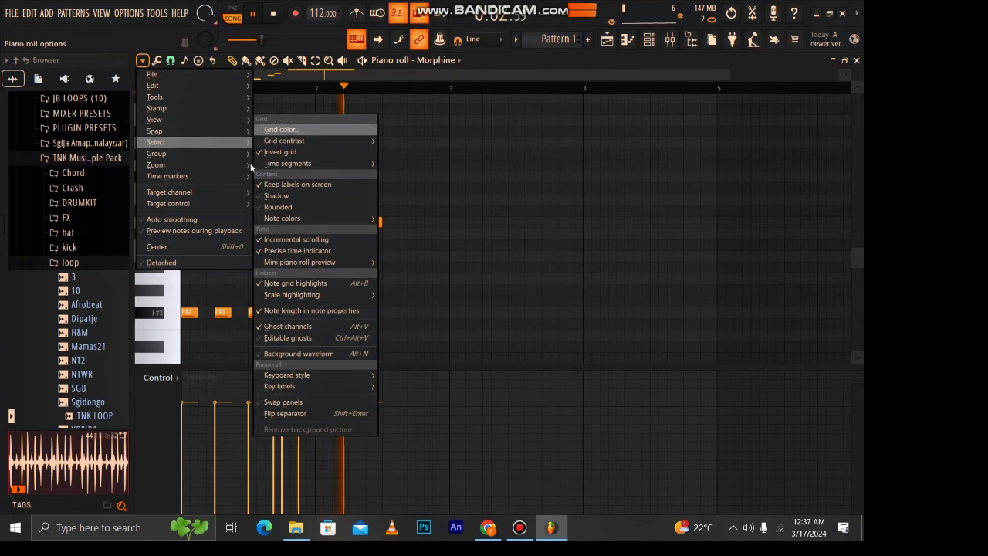
{"action": "mouse_move", "coordinate": [292, 295]}
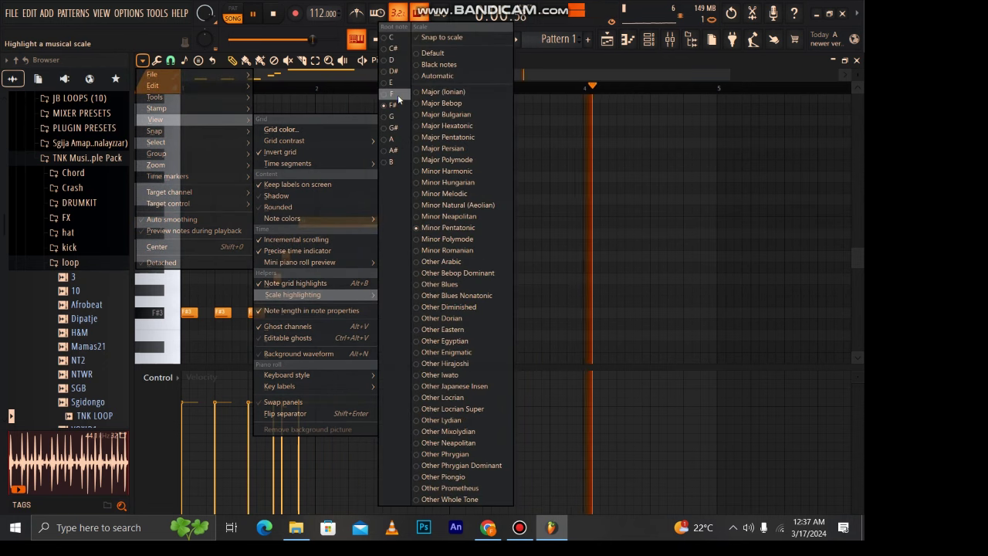
{"action": "left_click", "coordinate": [458, 205]}
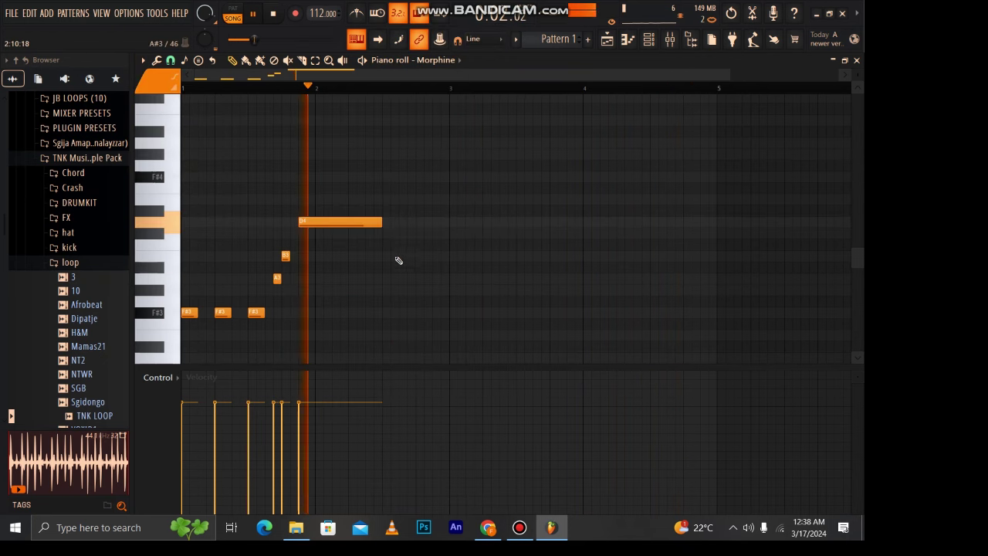
{"action": "left_click", "coordinate": [417, 315]}
{"action": "left_click_drag", "start_coordinate": [442, 314], "coordinate": [435, 314]}
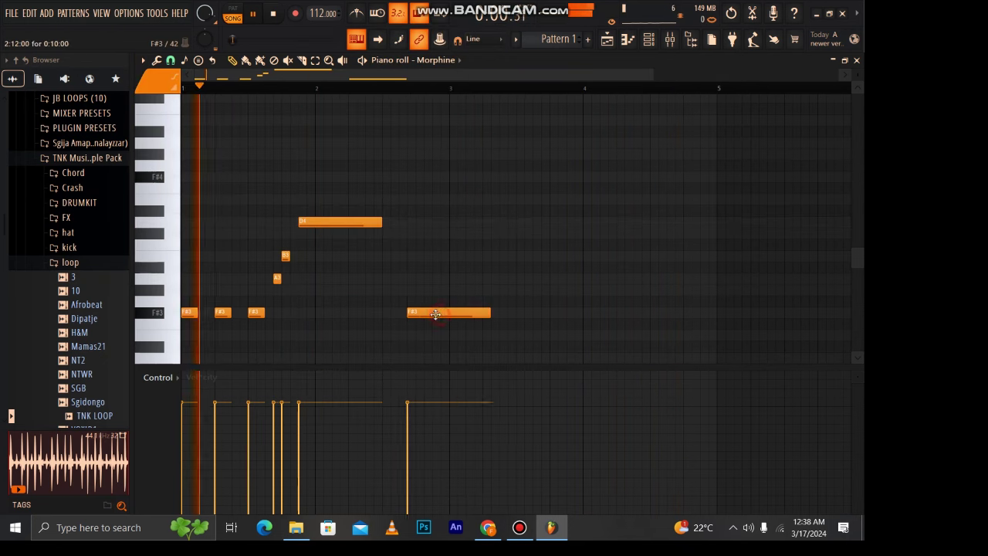
{"action": "right_click", "coordinate": [435, 314]}
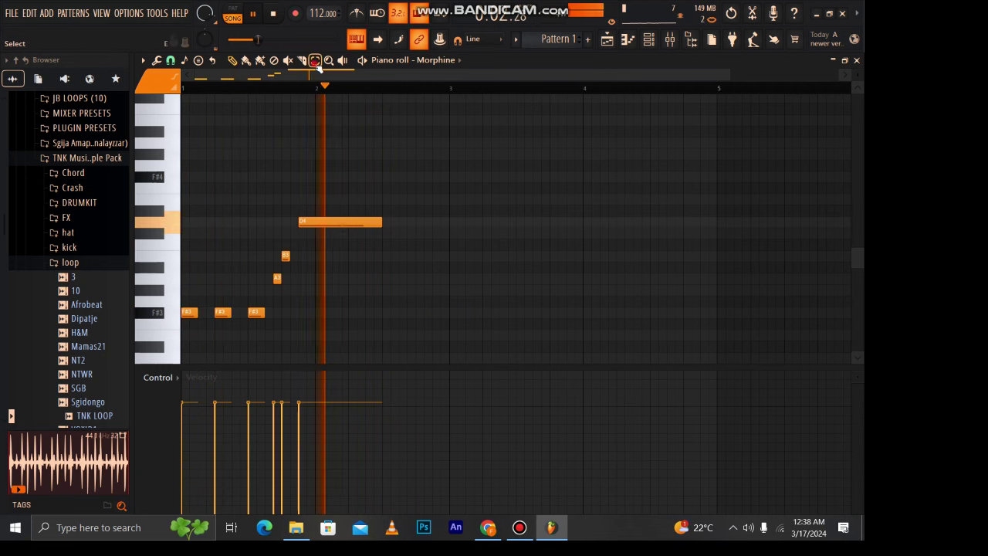
Duplicate the A3, B3 and D4 notes, shift the copies to late bar 2, and shorten the copied D4 to 6 steps
{"action": "left_click_drag", "start_coordinate": [409, 199], "coordinate": [259, 283]}
{"action": "key", "text": "ctrl+b"}
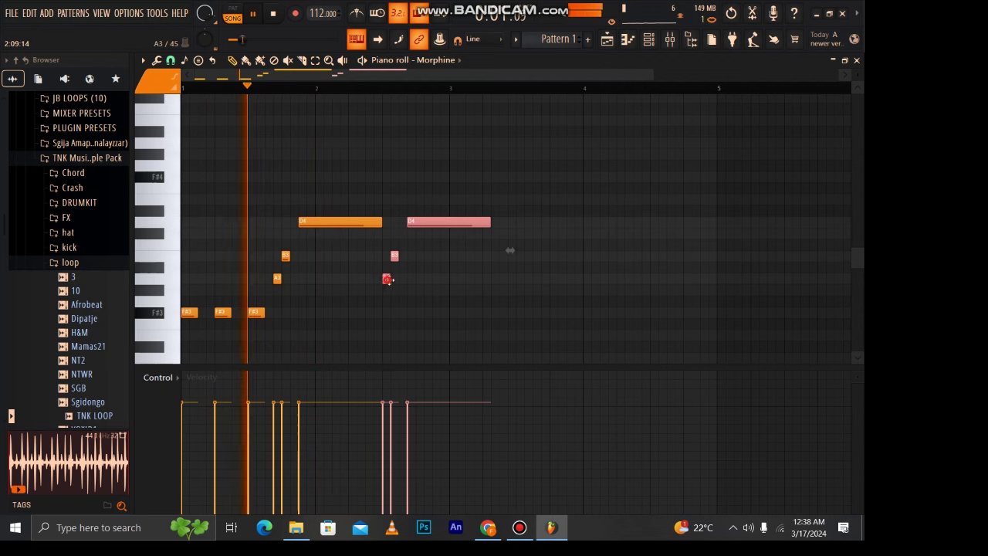
{"action": "left_click_drag", "start_coordinate": [386, 278], "coordinate": [414, 280]}
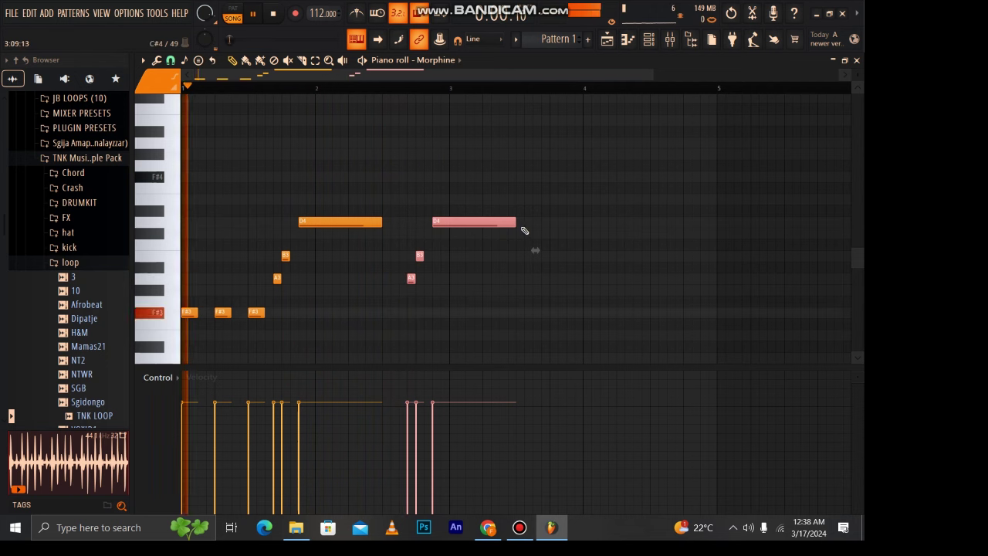
{"action": "left_click", "coordinate": [527, 233]}
{"action": "right_click", "coordinate": [527, 232]}
{"action": "left_click_drag", "start_coordinate": [514, 222], "coordinate": [483, 223]}
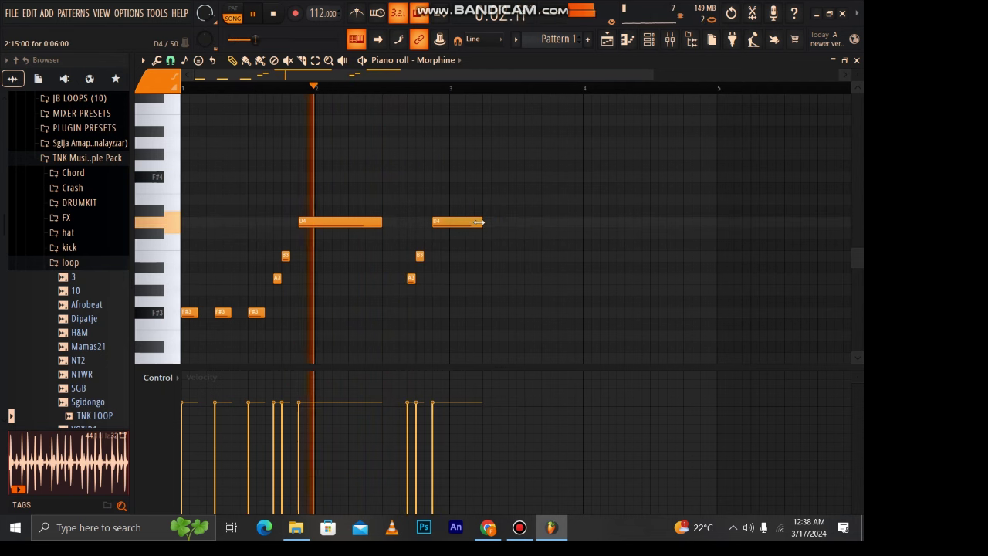
{"action": "left_click", "coordinate": [483, 232]}
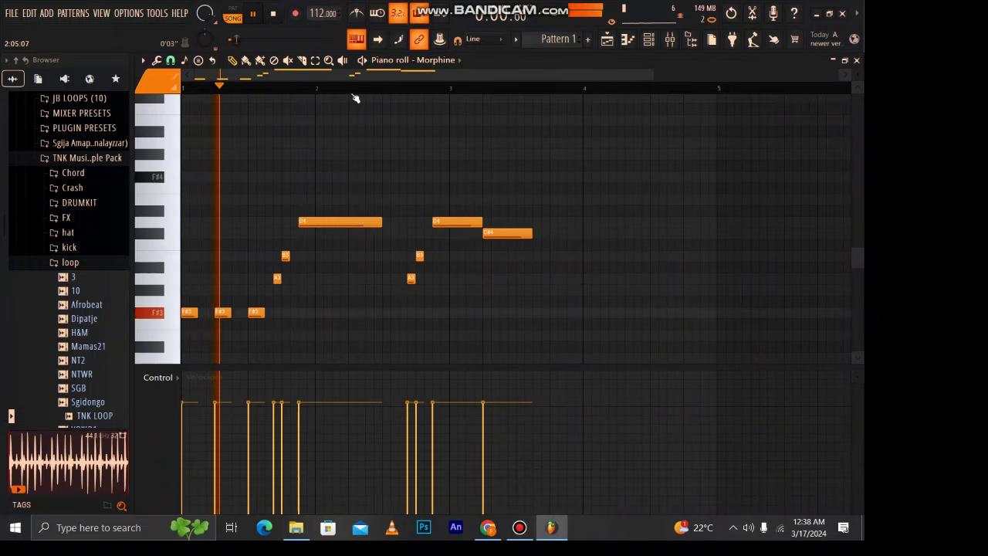
{"action": "left_click_drag", "start_coordinate": [516, 233], "coordinate": [558, 255]}
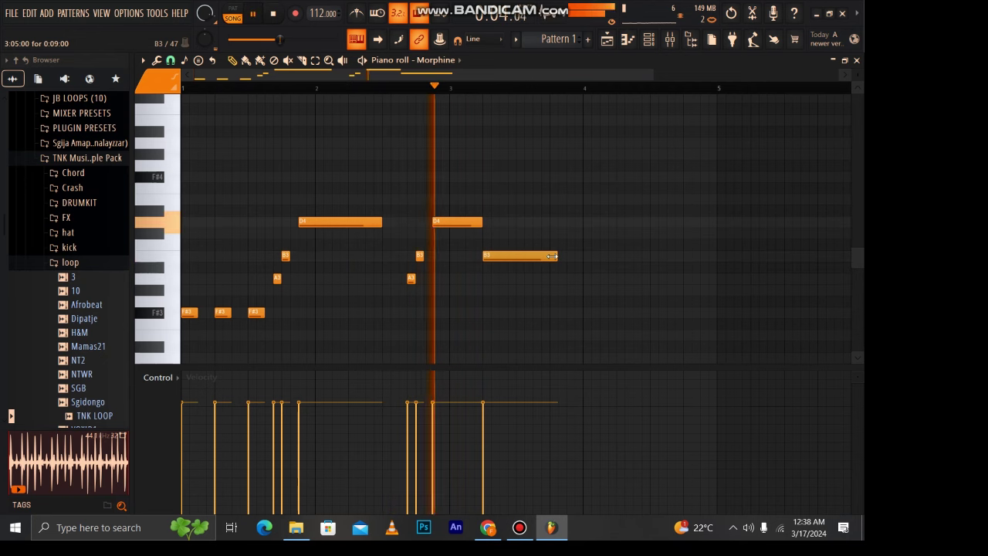
{"action": "right_click", "coordinate": [513, 255]}
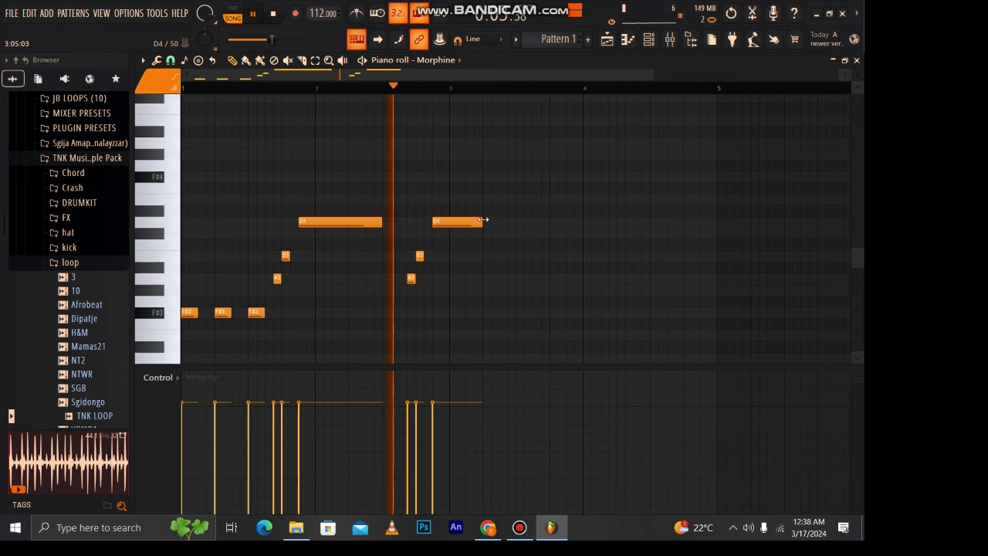
Shorten the copied D4 note to end at bar 3 and try a one-bar F#4 note from there
{"action": "left_click_drag", "start_coordinate": [489, 222], "coordinate": [465, 223]}
{"action": "left_click", "coordinate": [471, 199]}
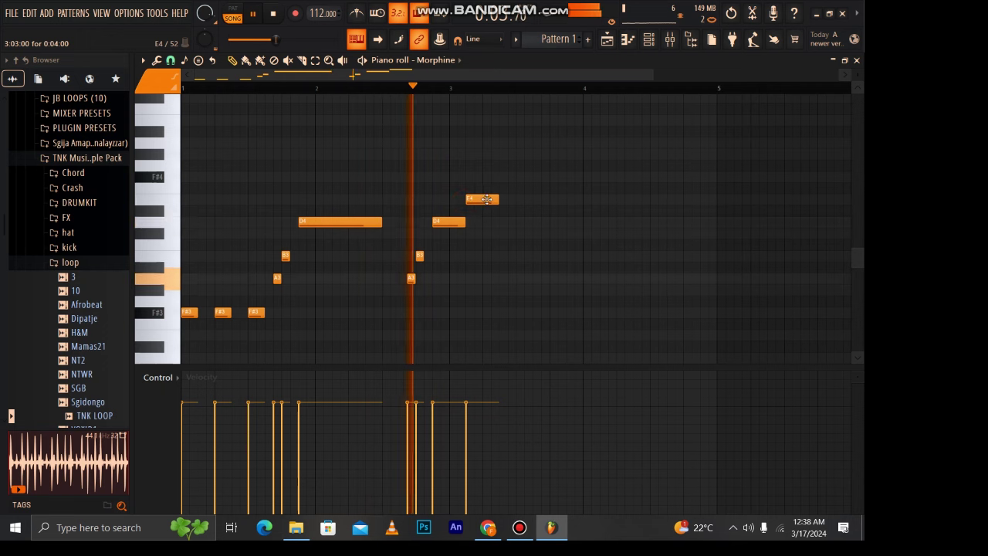
{"action": "key", "text": "space"}
{"action": "left_click_drag", "start_coordinate": [468, 199], "coordinate": [583, 182]}
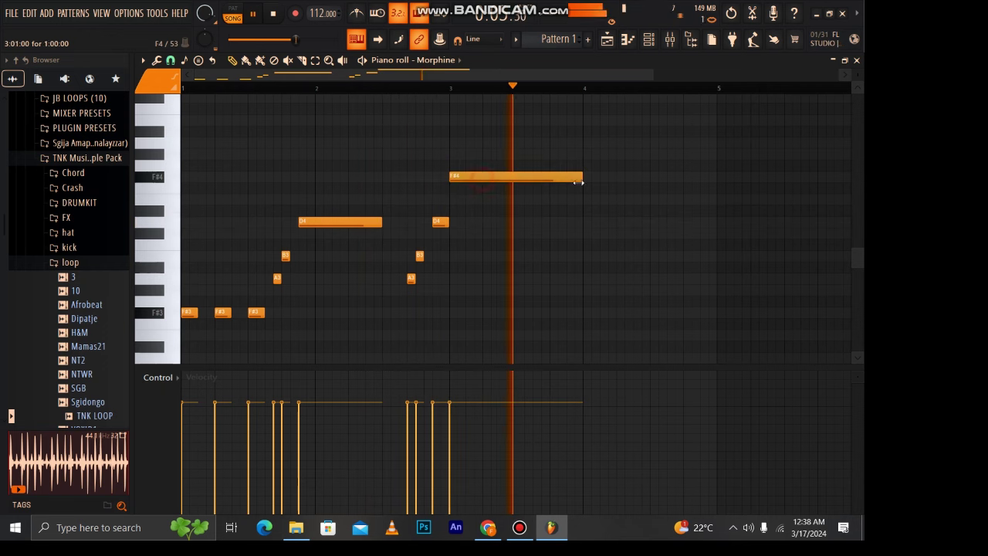
{"action": "right_click", "coordinate": [577, 180]}
Duplicate the two-bar phrase into bars 3 and 4 and rework bar 3 with a short C#3 and a longer A3 note
{"action": "key", "text": "ctrl+b"}
{"action": "right_click", "coordinate": [489, 317]}
{"action": "left_click_drag", "start_coordinate": [531, 313], "coordinate": [523, 312]}
{"action": "scroll", "coordinate": [506, 328], "scroll_direction": "down", "scroll_amount": 1}
{"action": "left_click", "coordinate": [502, 335]}
{"action": "right_click", "coordinate": [553, 223]}
{"action": "left_click_drag", "start_coordinate": [549, 245], "coordinate": [565, 244]}
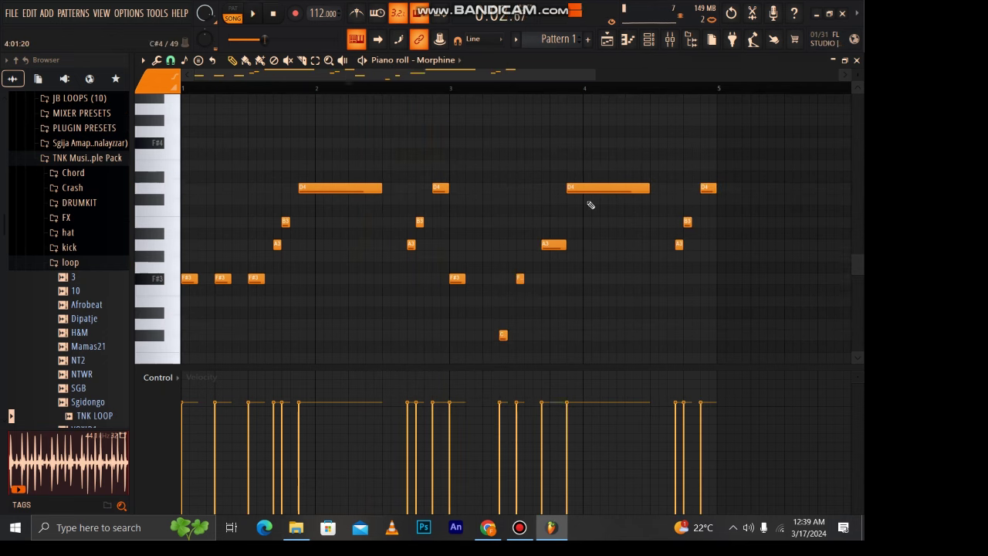
Retime bar 3's ending: start the long D4 at bar 4, delete the short F#3, shift A3 one step, and lengthen C#3 to meet it
{"action": "left_click_drag", "start_coordinate": [590, 189], "coordinate": [607, 189]}
{"action": "right_click", "coordinate": [520, 278]}
{"action": "left_click_drag", "start_coordinate": [549, 244], "coordinate": [557, 245]}
{"action": "left_click_drag", "start_coordinate": [506, 335], "coordinate": [549, 335]}
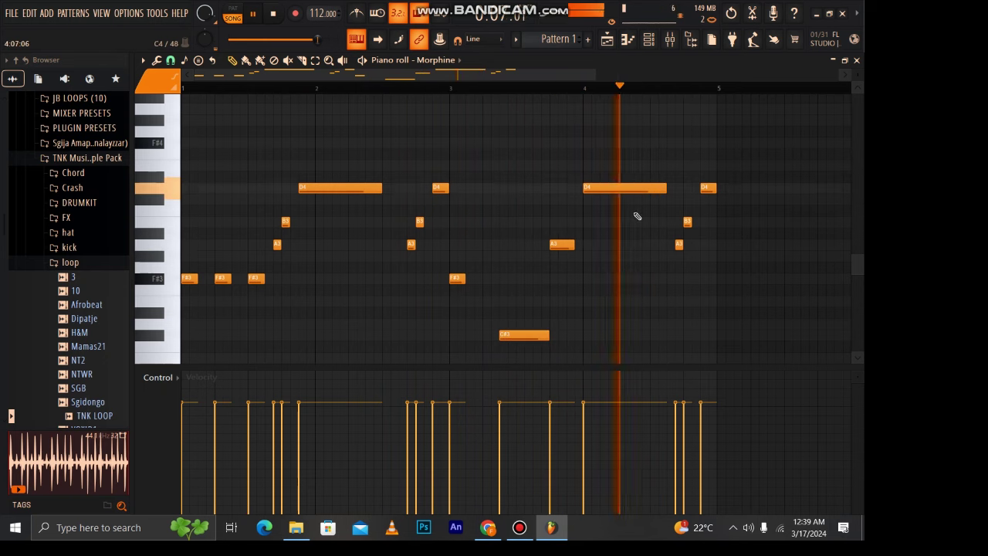
Transpose the whole bassline down an octave and raise the second and third F#2 notes back up to F#3
{"action": "key", "text": "ctrl+Down"}
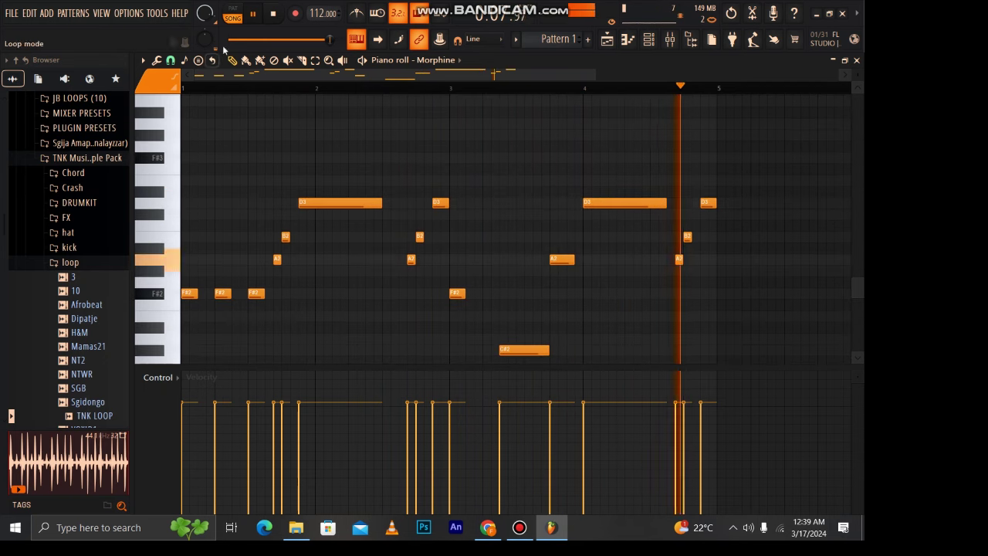
{"action": "left_click_drag", "start_coordinate": [185, 293], "coordinate": [286, 305]}
{"action": "key", "text": "ctrl+Up"}
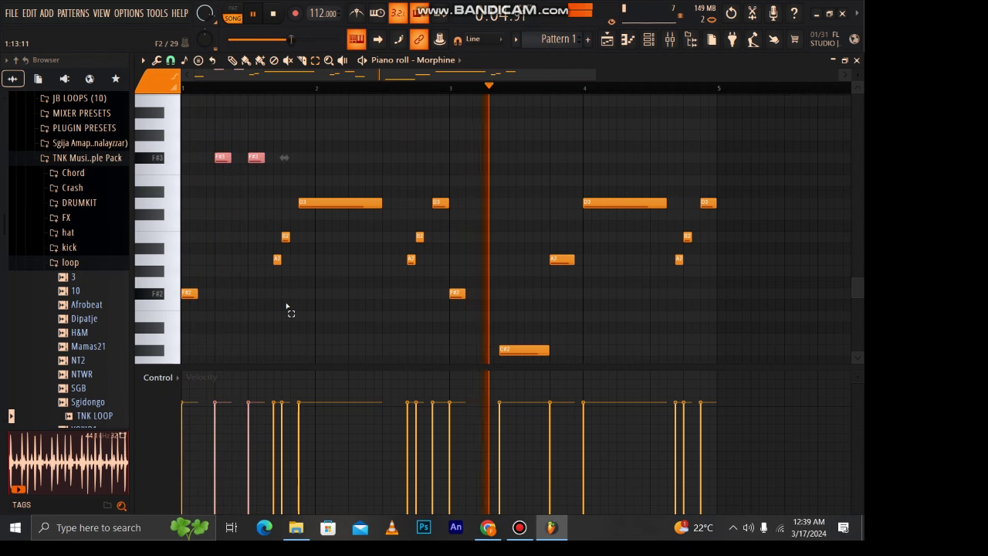
{"action": "key", "text": "space"}
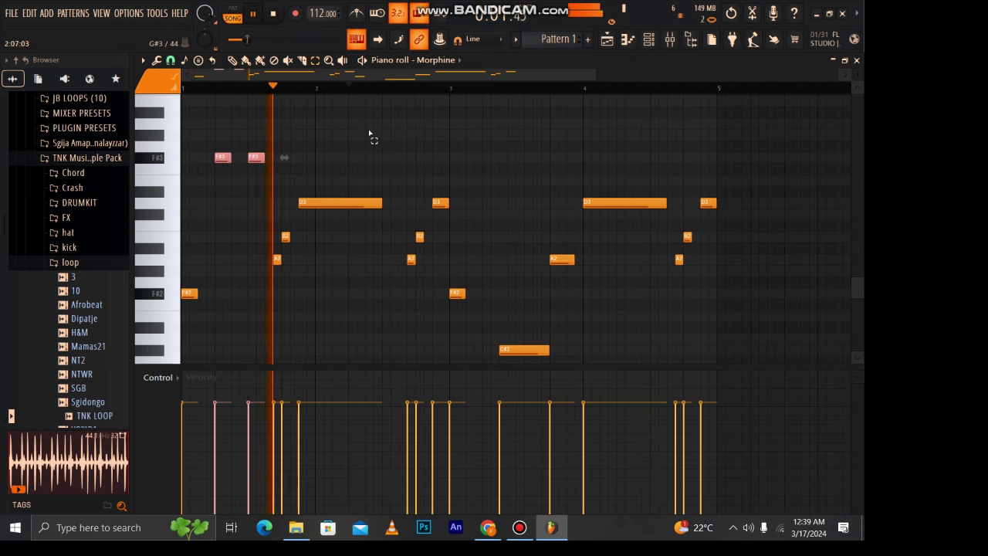
Raise the C#2 note in bar 3 by one octave to C#3 and play back the bassline
{"action": "left_click_drag", "start_coordinate": [529, 311], "coordinate": [523, 378]}
{"action": "key", "text": "ctrl+Up"}
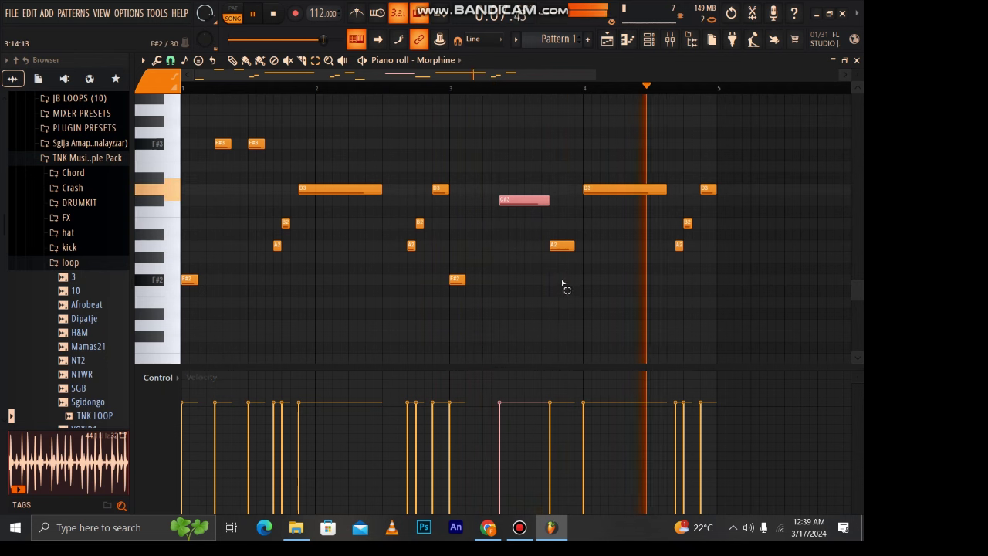
{"action": "left_click", "coordinate": [541, 315]}
{"action": "key", "text": "space"}
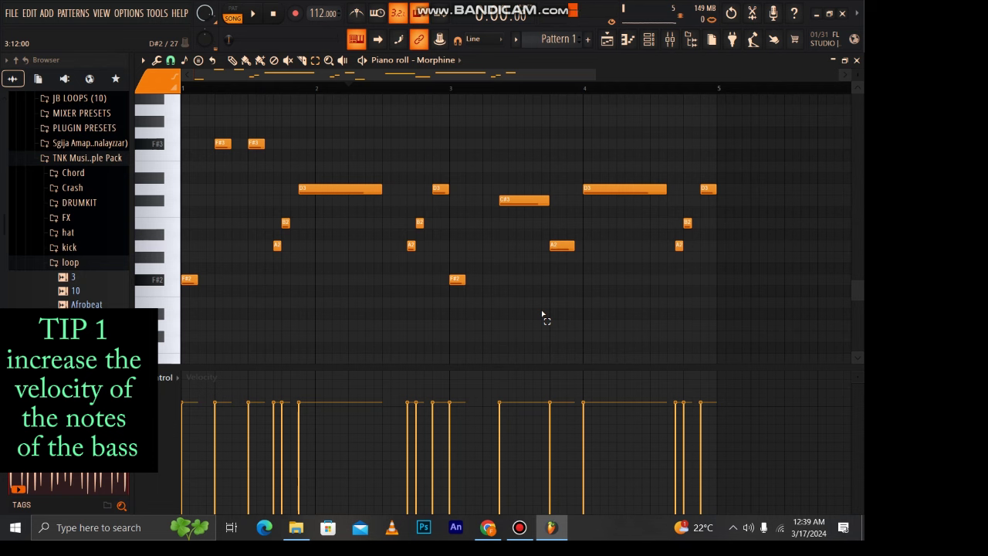
Scale the velocity of all bass notes up to maximum by raising the level scaling's Multiply amount
{"action": "key", "text": "alt+x"}
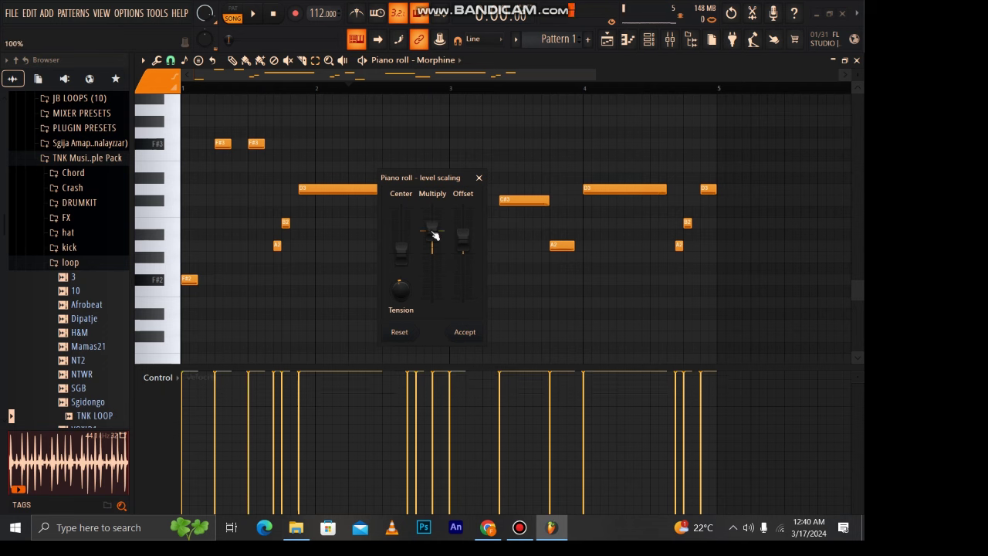
{"action": "left_click_drag", "start_coordinate": [434, 235], "coordinate": [435, 219]}
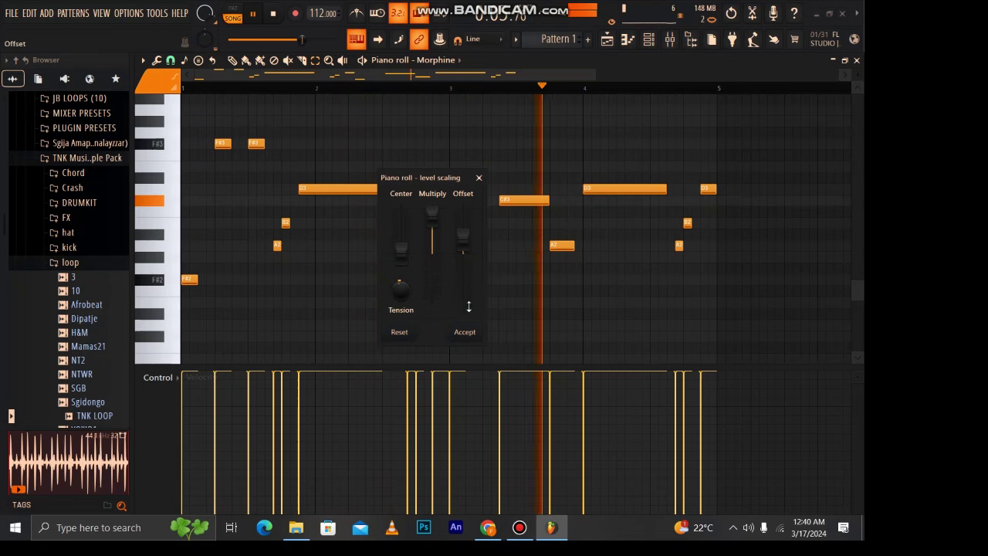
{"action": "left_click", "coordinate": [470, 335]}
{"action": "left_click", "coordinate": [649, 39]}
{"action": "key", "text": "space"}
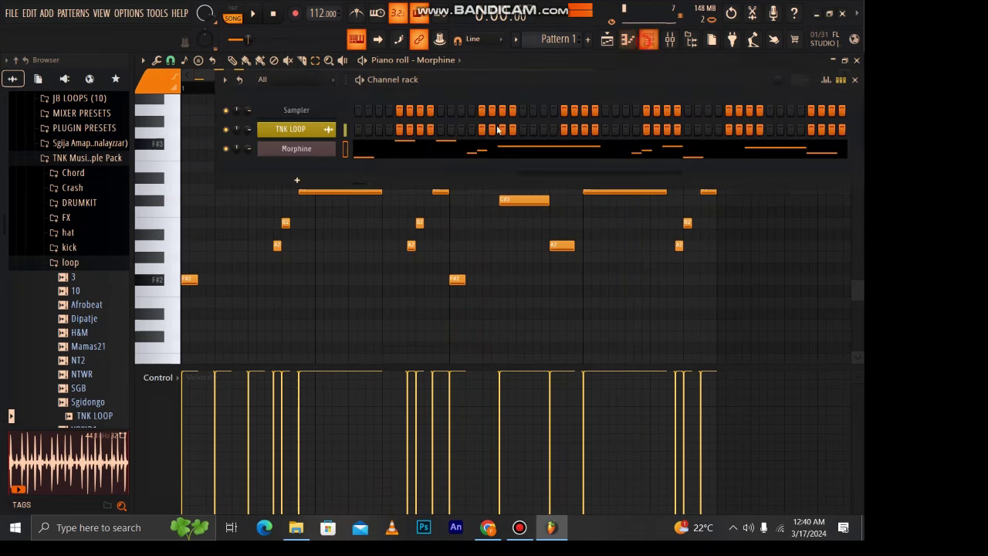
{"action": "left_click", "coordinate": [324, 150]}
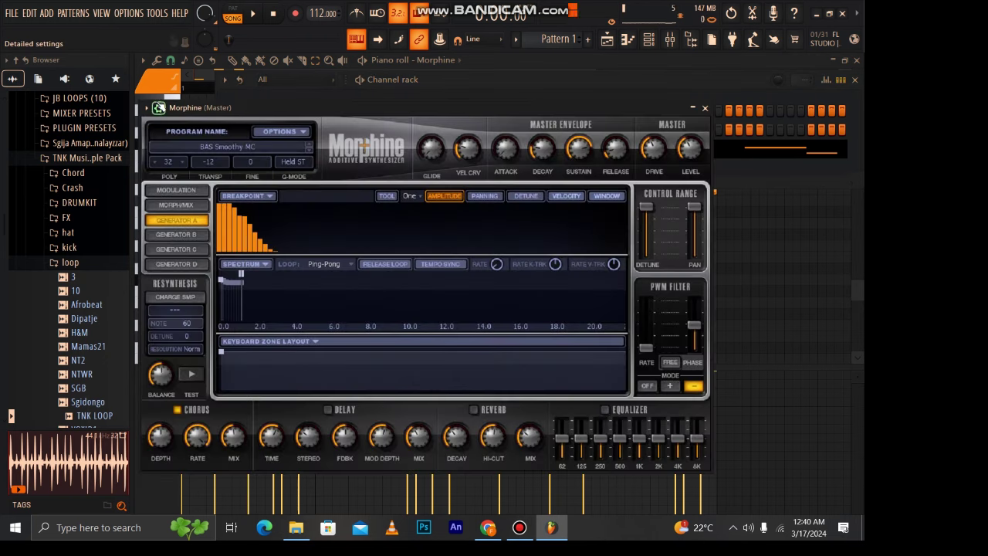
{"action": "left_click", "coordinate": [158, 107]}
{"action": "left_click", "coordinate": [183, 130]}
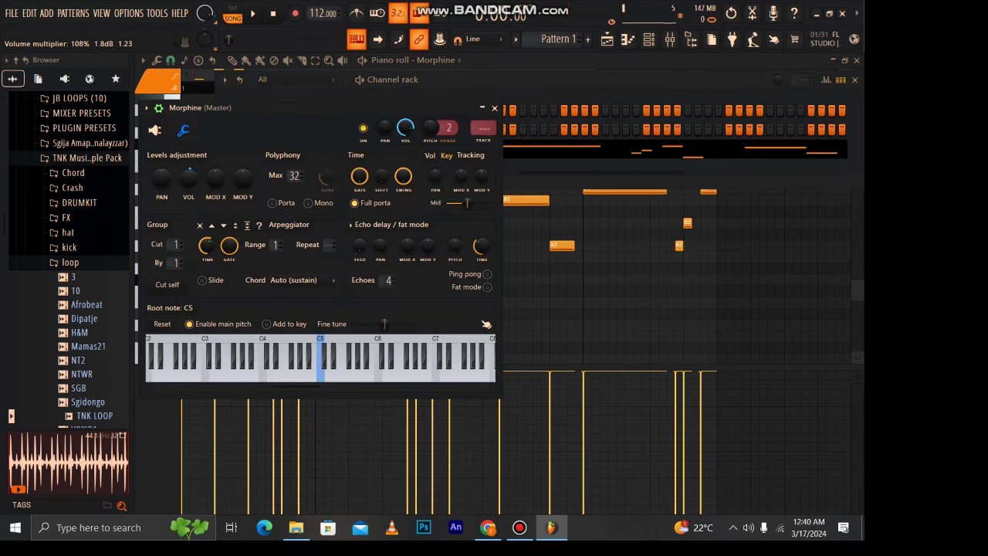
{"action": "left_click", "coordinate": [157, 128]}
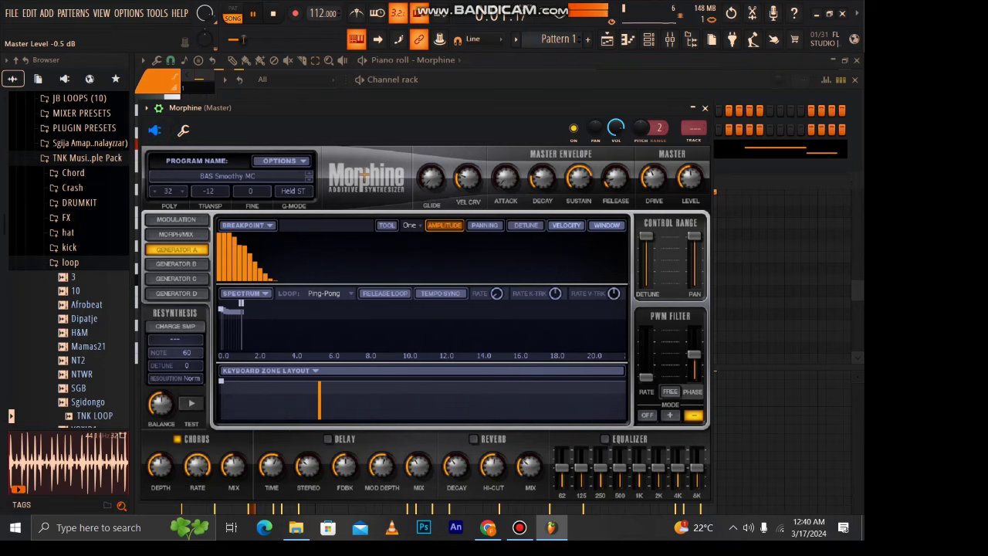
{"action": "left_click", "coordinate": [704, 109]}
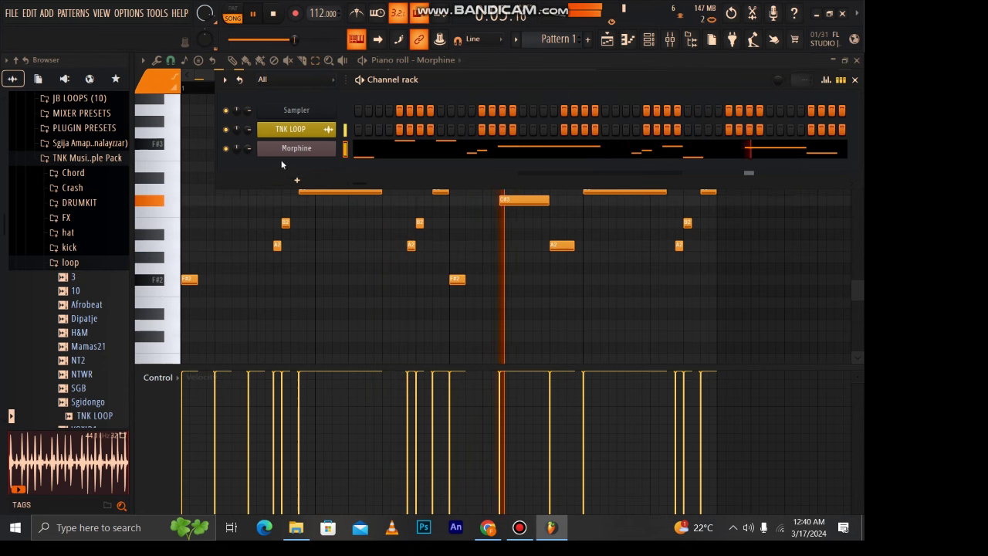
Stop playback and route the Morphine channel to its own mixer track, track 1
{"action": "left_click", "coordinate": [296, 180]}
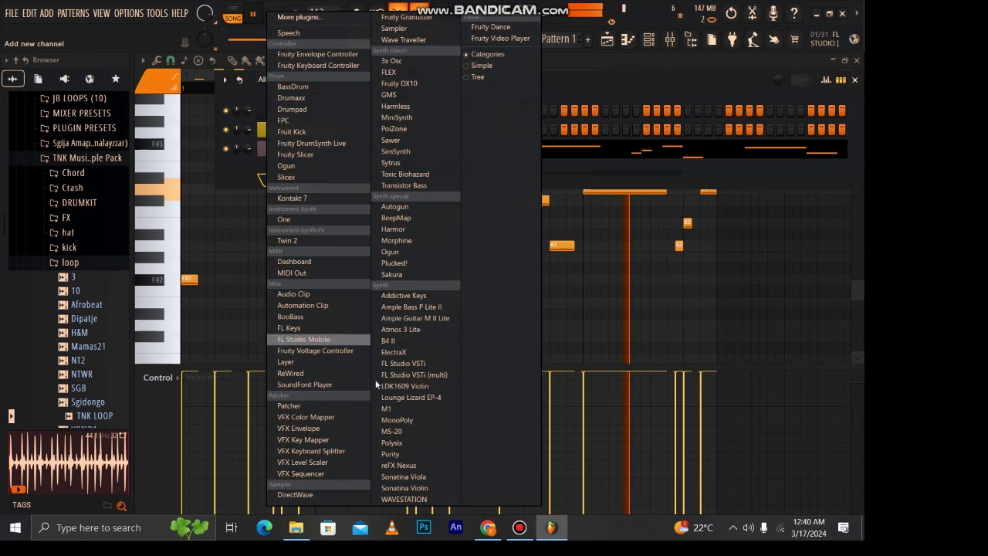
{"action": "left_click", "coordinate": [249, 167]}
{"action": "key", "text": "space"}
{"action": "left_click", "coordinate": [271, 157]}
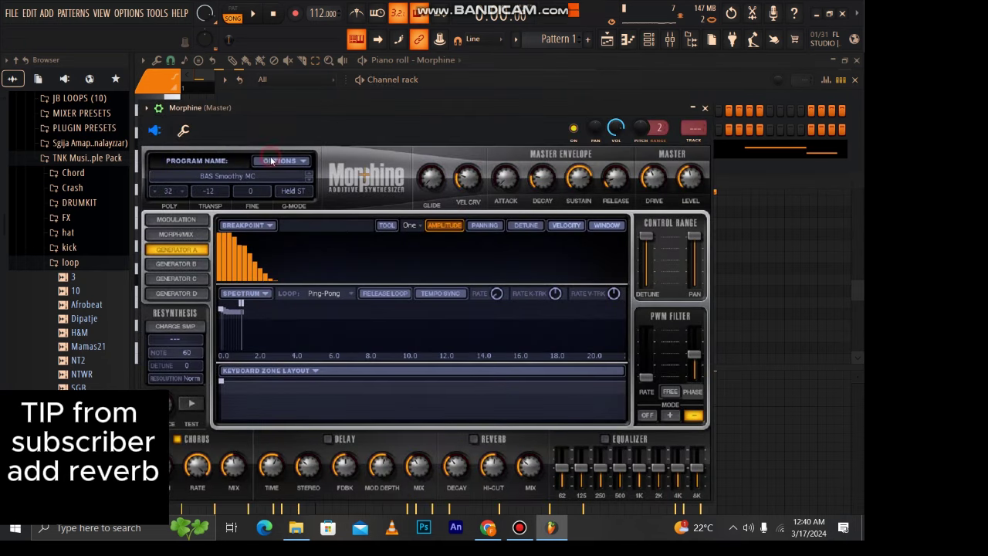
{"action": "left_click", "coordinate": [183, 131]}
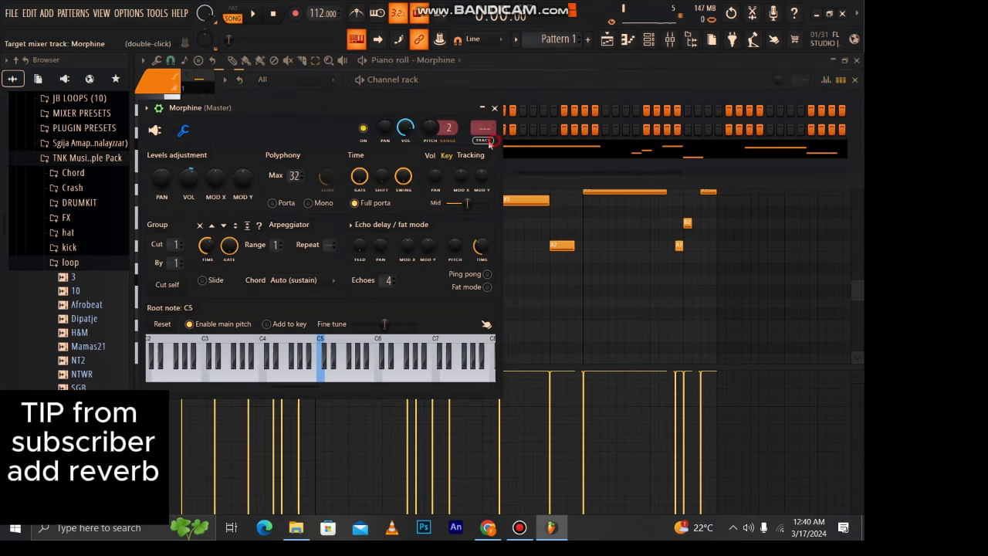
{"action": "double_click", "coordinate": [489, 143]}
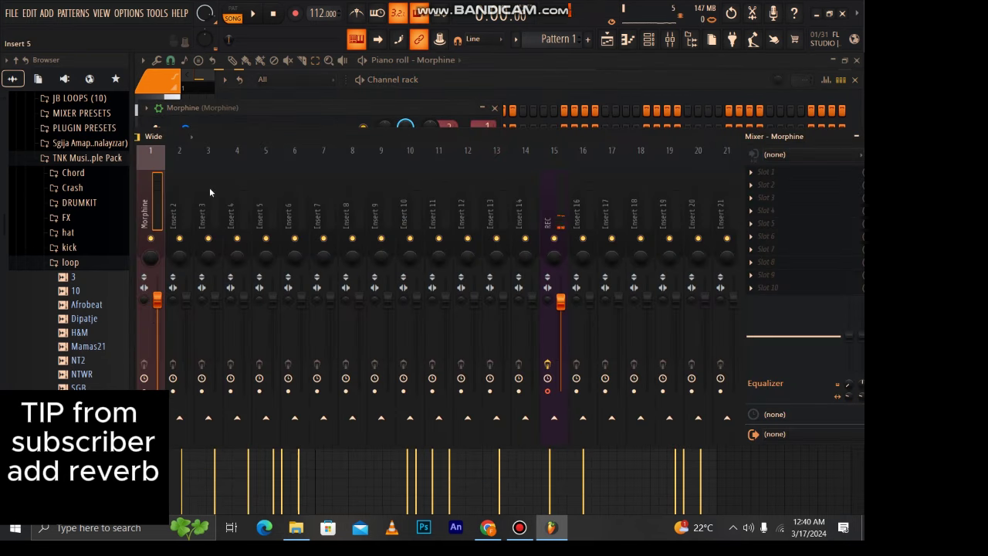
Add Fruity Reeverb 2 to Slot 1 of the Morphine mixer track and set its wet level to 67% during playback
{"action": "left_click", "coordinate": [857, 140]}
{"action": "left_click", "coordinate": [781, 103]}
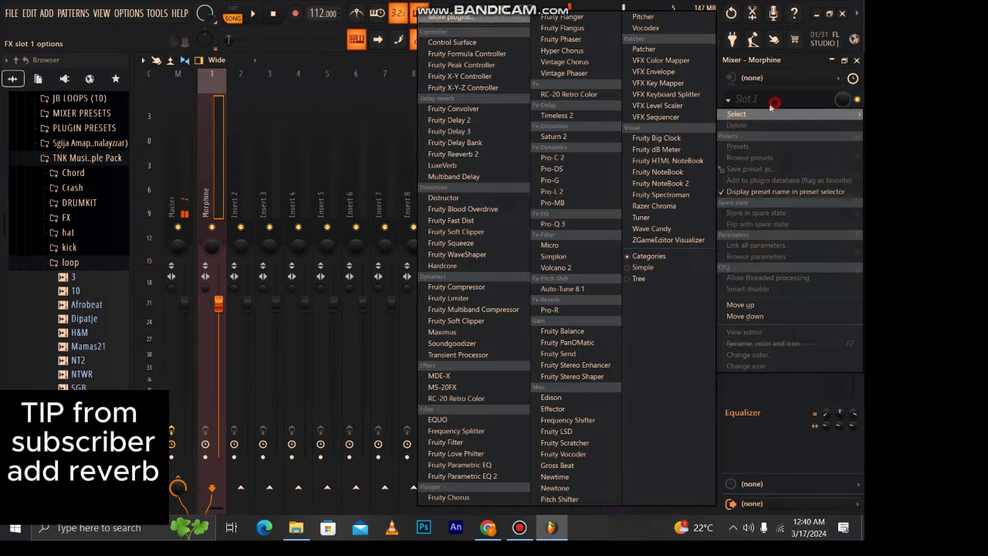
{"action": "left_click", "coordinate": [471, 154]}
{"action": "key", "text": "space"}
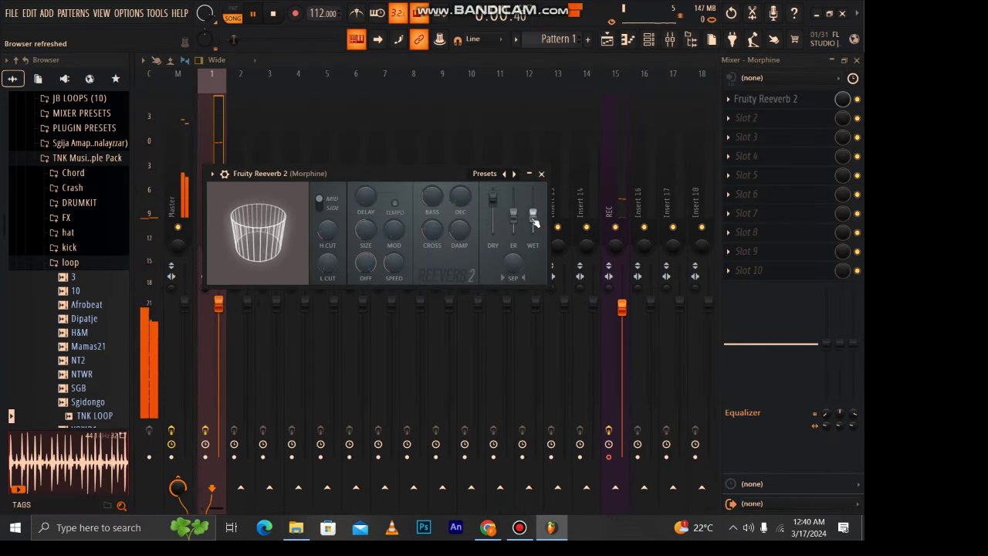
{"action": "left_click_drag", "start_coordinate": [533, 216], "coordinate": [532, 208]}
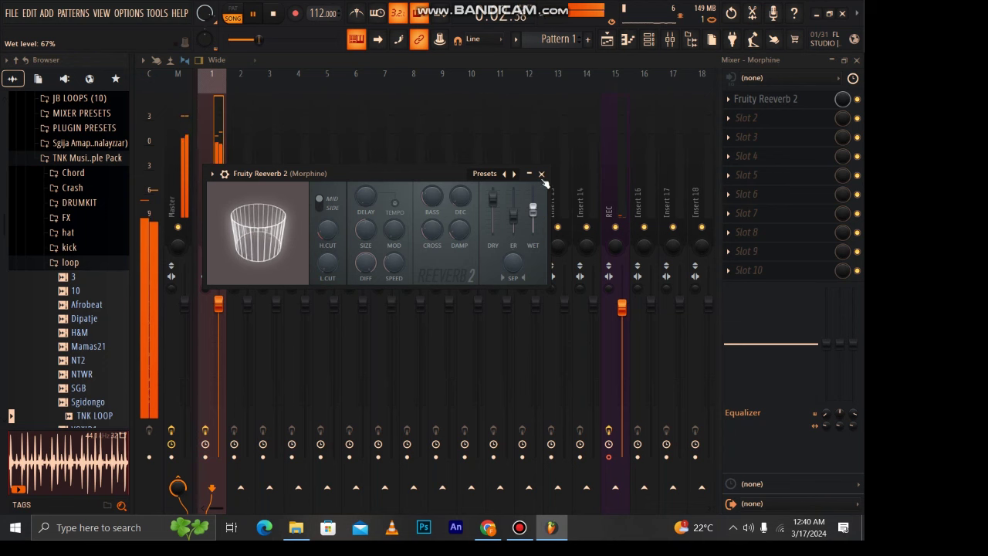
{"action": "left_click", "coordinate": [541, 174]}
Lower the wet level of the Morphine track's Fruity Reeverb 2 to about 48%
{"action": "left_click", "coordinate": [648, 39]}
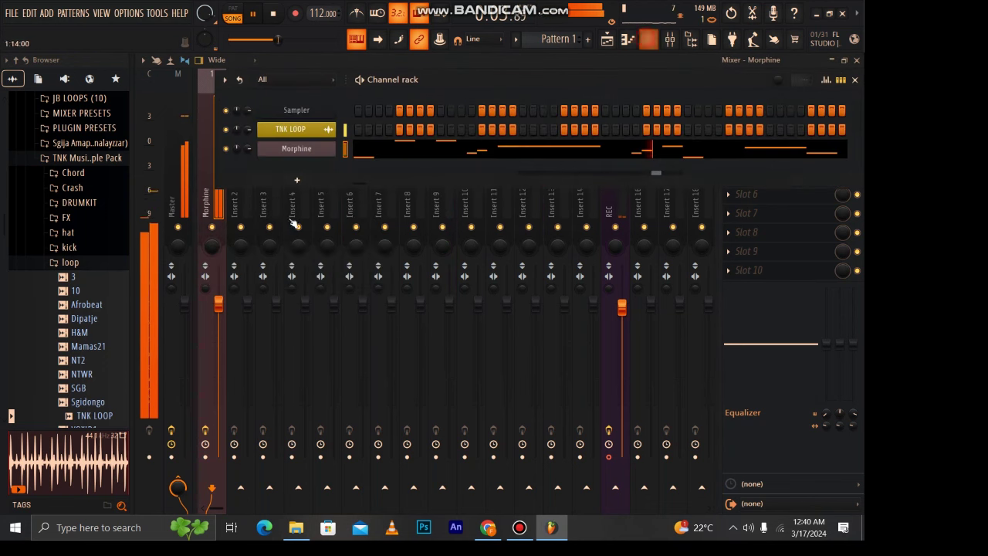
{"action": "left_click", "coordinate": [291, 149]}
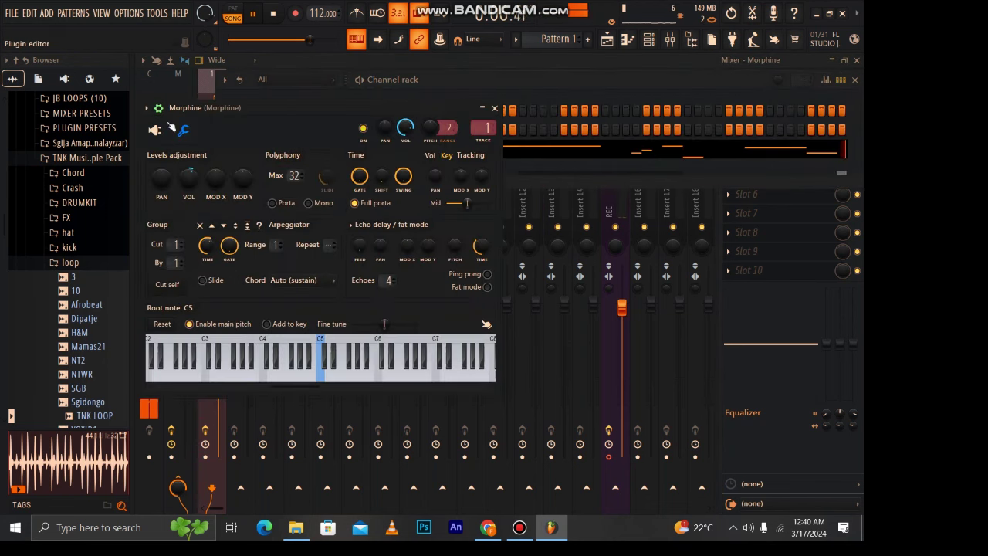
{"action": "left_click", "coordinate": [309, 69]}
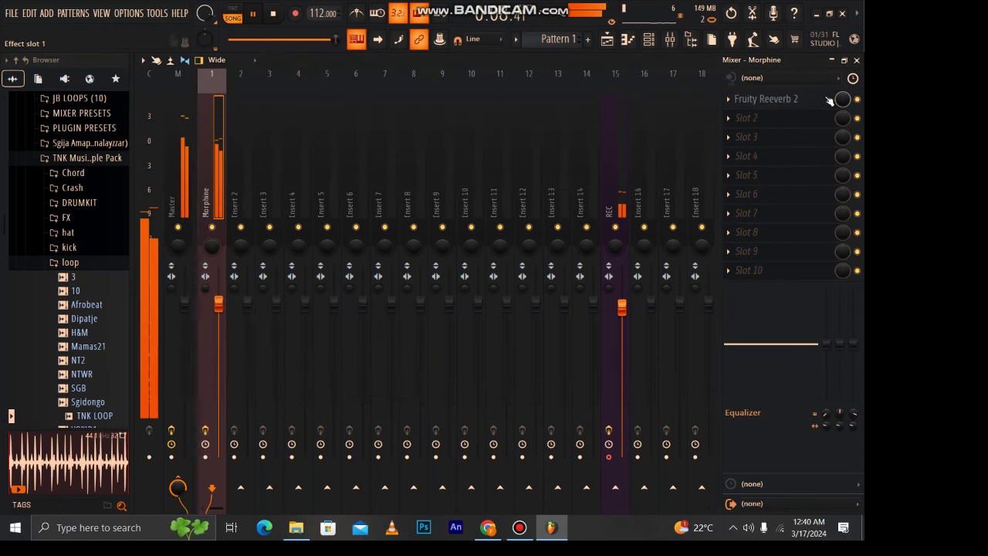
{"action": "left_click", "coordinate": [829, 100]}
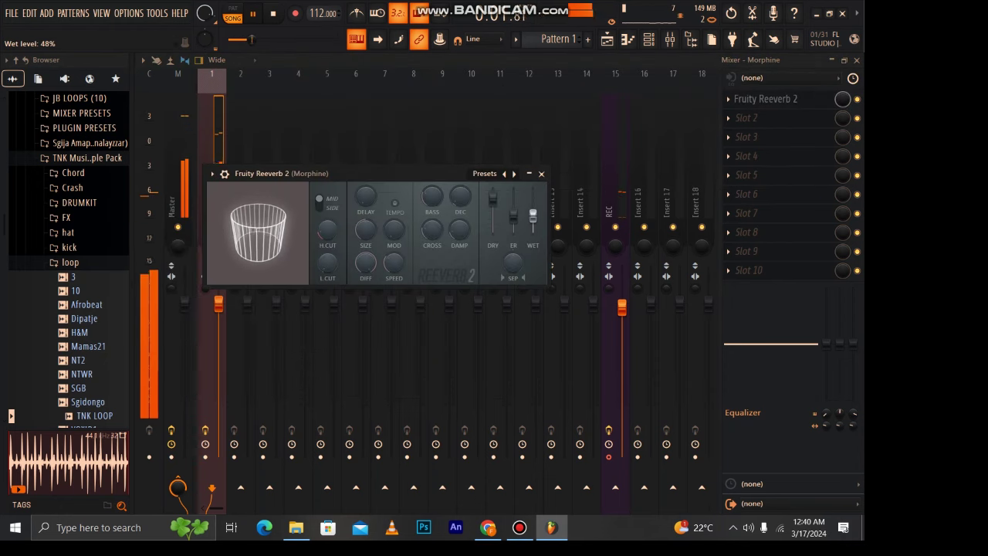
{"action": "left_click_drag", "start_coordinate": [533, 216], "coordinate": [533, 217]}
{"action": "left_click", "coordinate": [541, 173]}
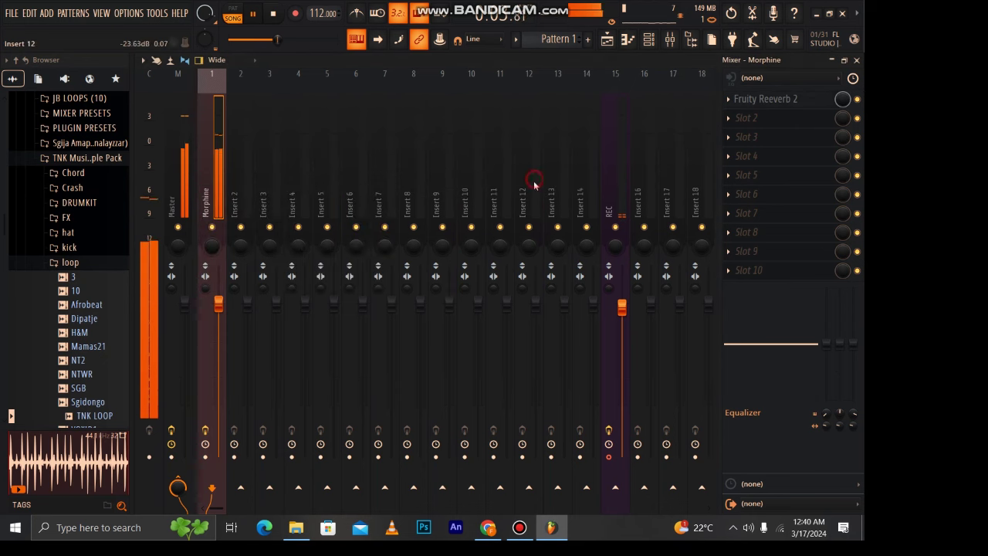
Stop playback, add a GMS channel, and load the Classic Detune TE preset from the Leads & Synths bank
{"action": "left_click", "coordinate": [606, 40]}
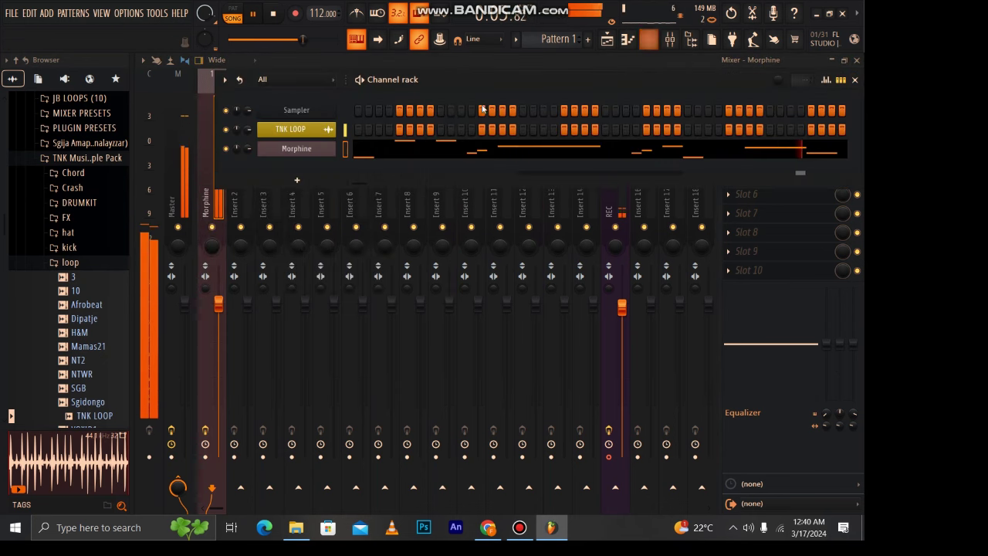
{"action": "key", "text": "space"}
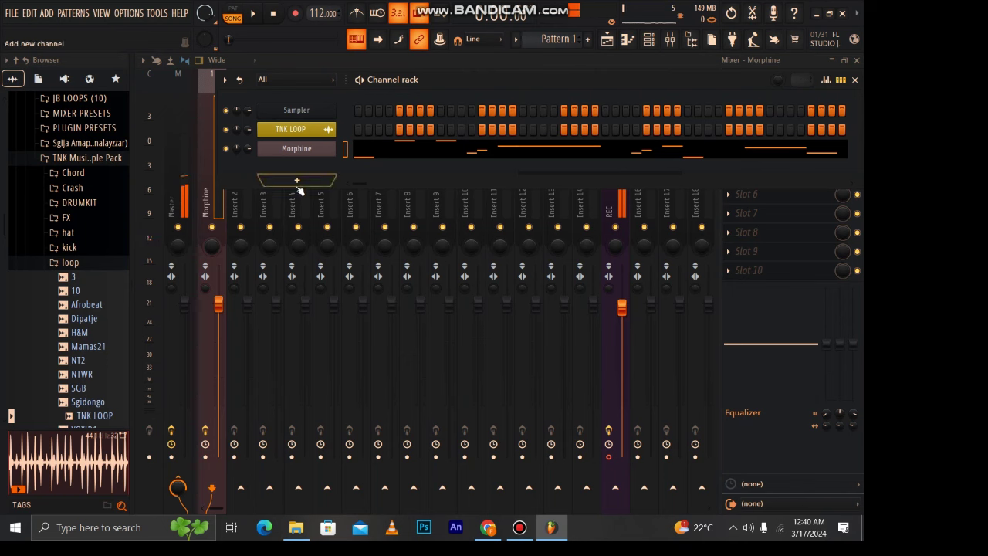
{"action": "left_click", "coordinate": [297, 182]}
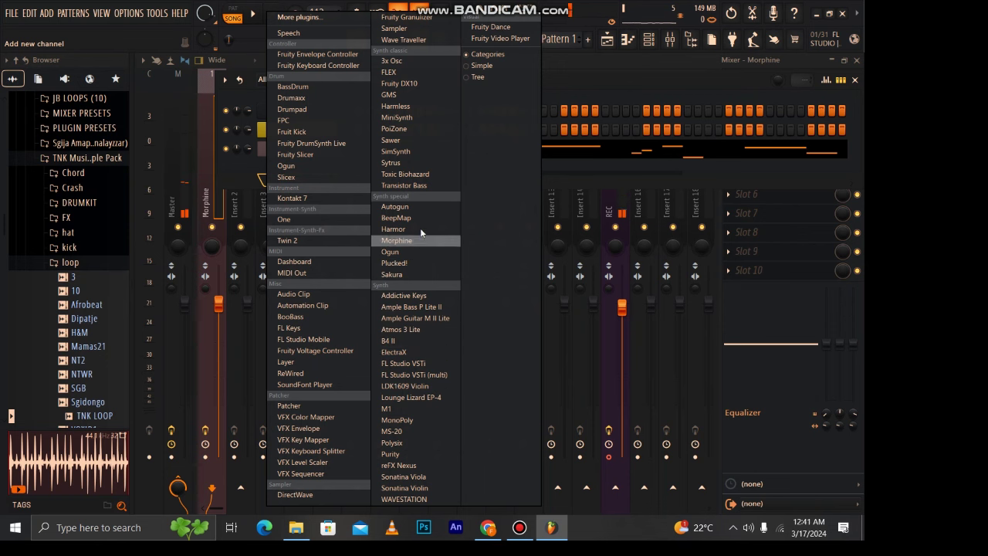
{"action": "left_click", "coordinate": [400, 97]}
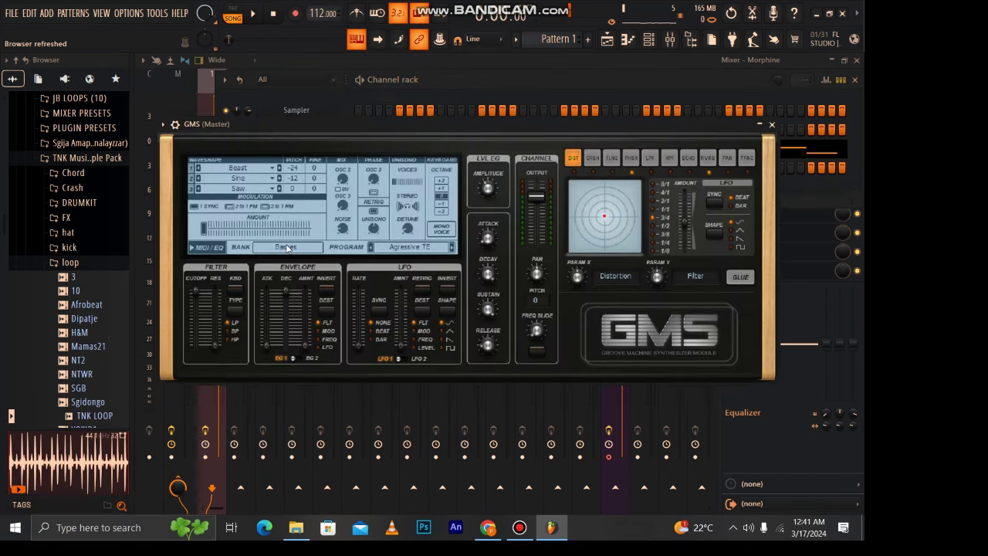
{"action": "left_click", "coordinate": [286, 247]}
{"action": "left_click", "coordinate": [380, 230]}
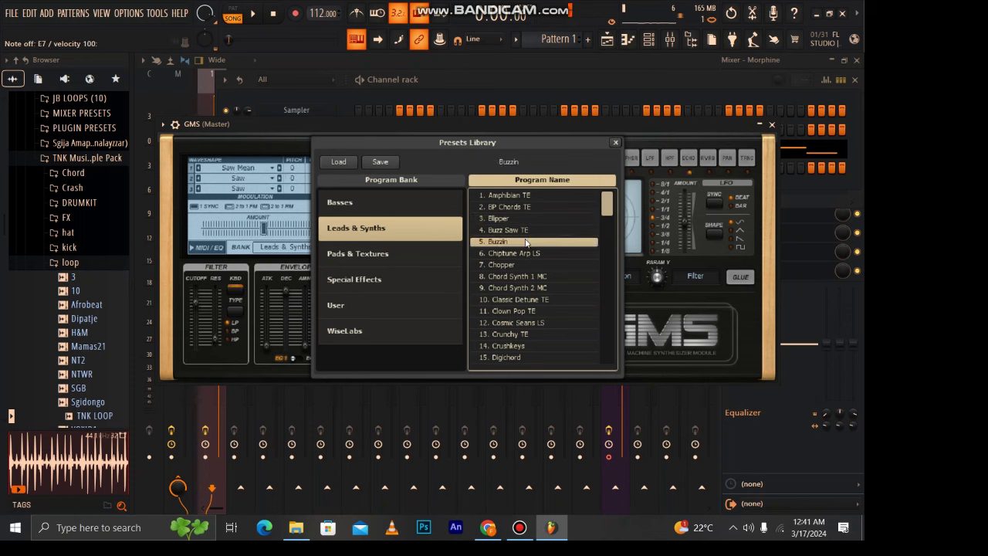
{"action": "left_click", "coordinate": [509, 300]}
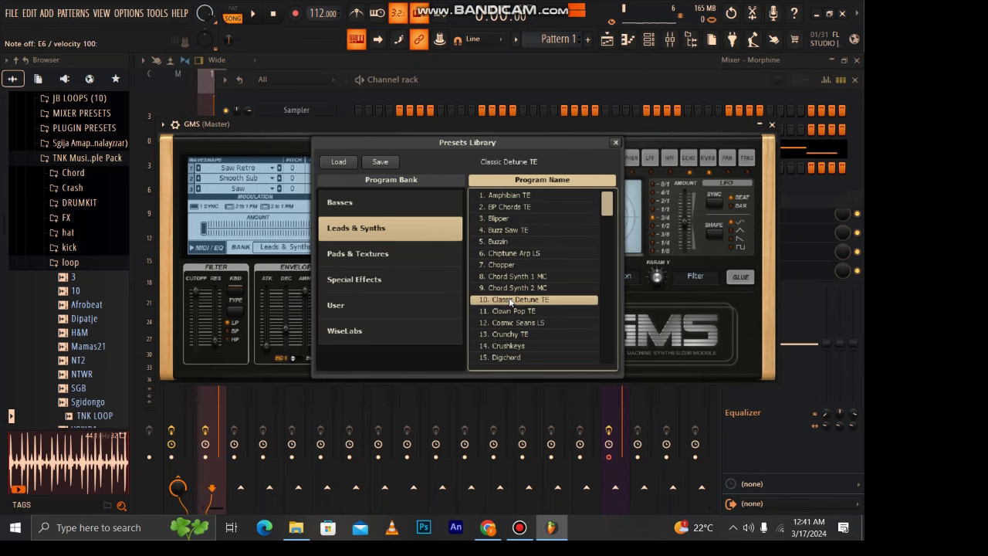
Place four one-step F#5 notes on steps 3, 7, 11 and 15 of bar 1 in the GMS piano roll
{"action": "left_click", "coordinate": [627, 39]}
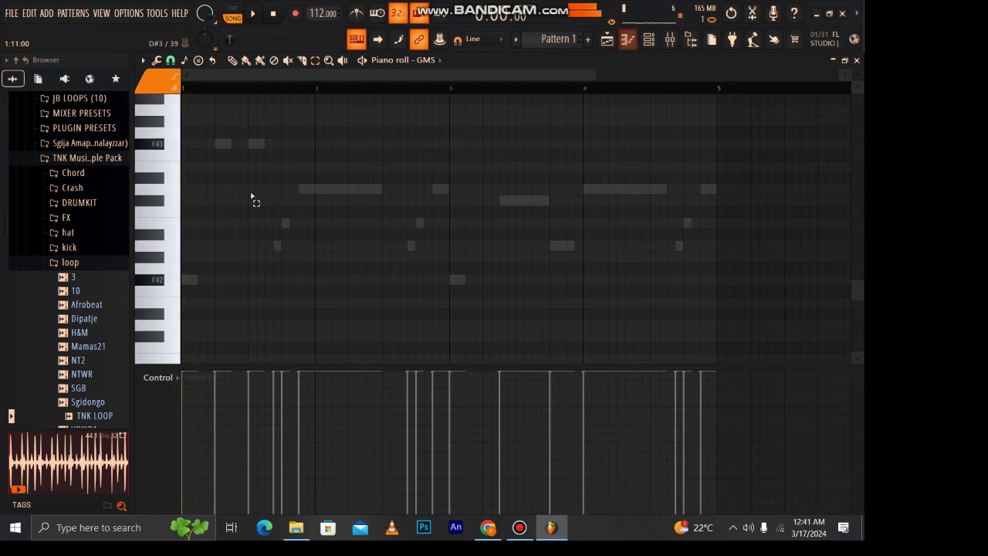
{"action": "key", "text": "space"}
{"action": "scroll", "coordinate": [217, 181], "scroll_direction": "up", "scroll_amount": 5}
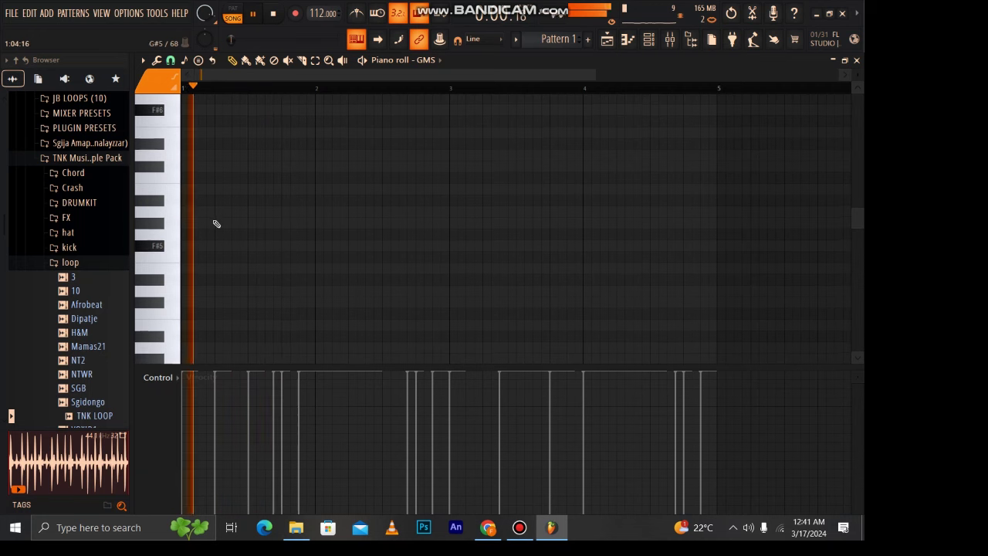
{"action": "left_click", "coordinate": [232, 247]}
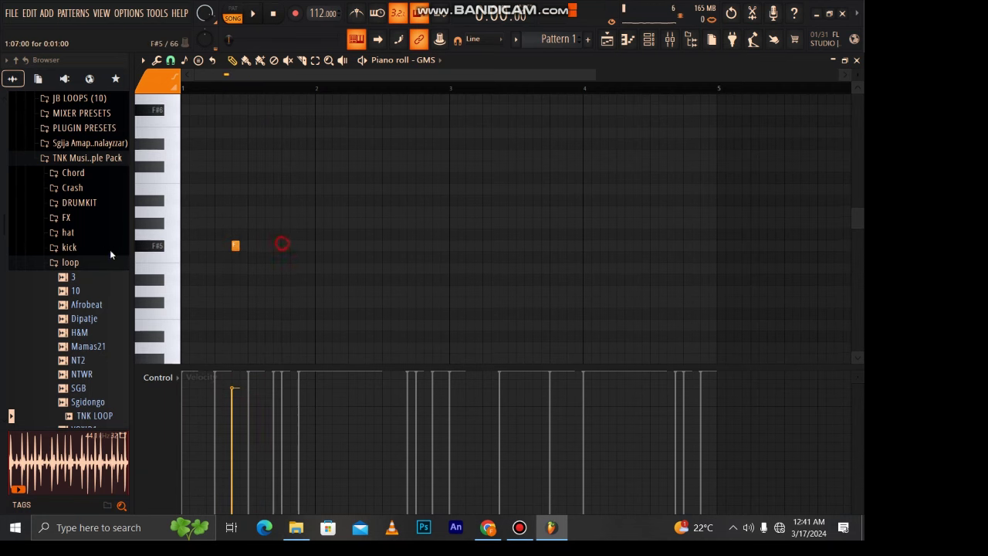
{"action": "key", "text": "space"}
{"action": "left_click", "coordinate": [269, 246]}
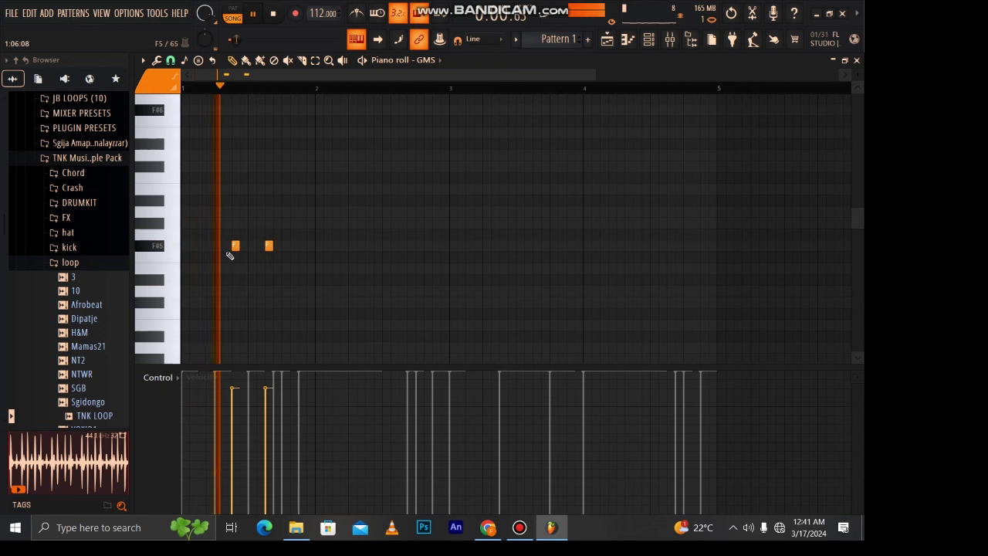
{"action": "left_click", "coordinate": [200, 246]}
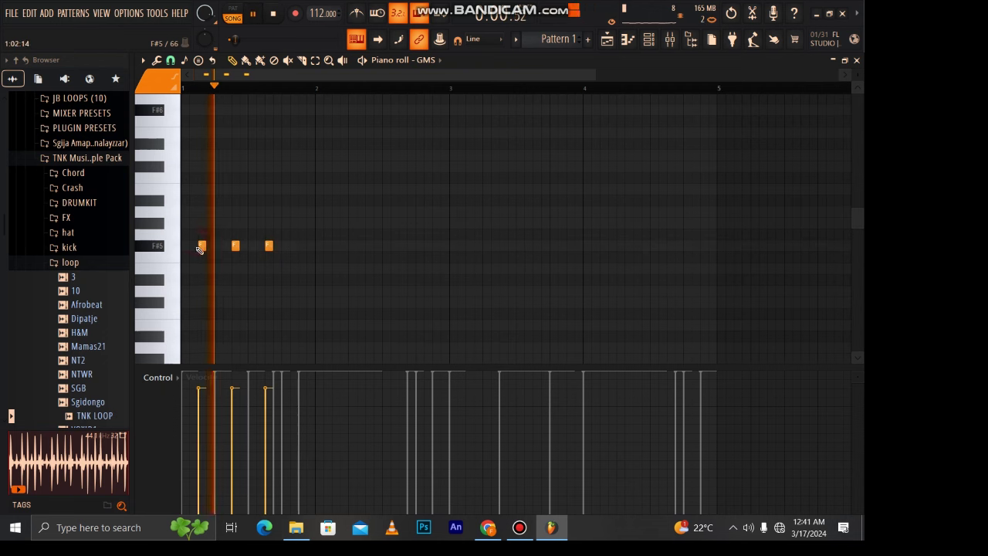
{"action": "left_click", "coordinate": [301, 246]}
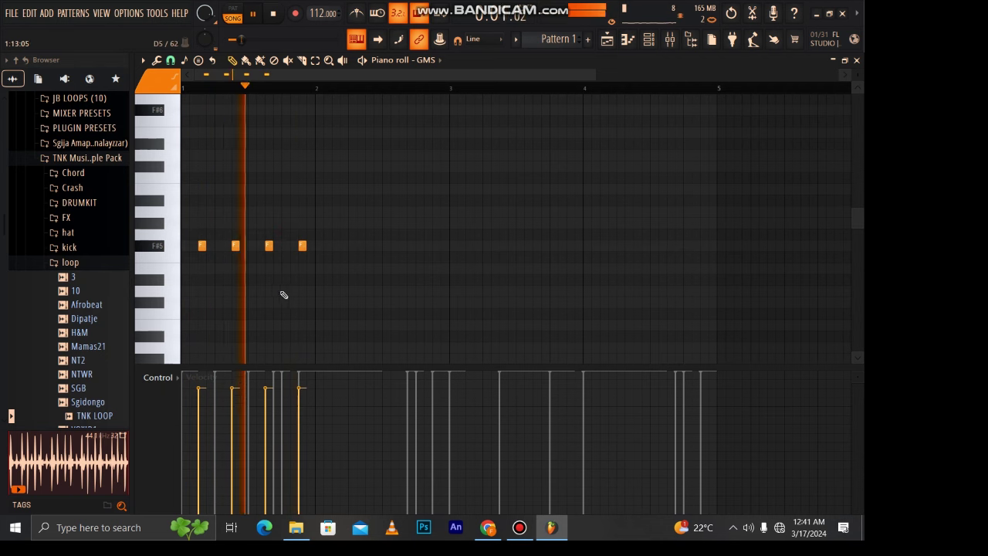
Add a one-step A5 note on step 8 and a G#5 note on step 9 of bar 1
{"action": "left_click", "coordinate": [249, 224]}
{"action": "left_click_drag", "start_coordinate": [248, 225], "coordinate": [242, 223]}
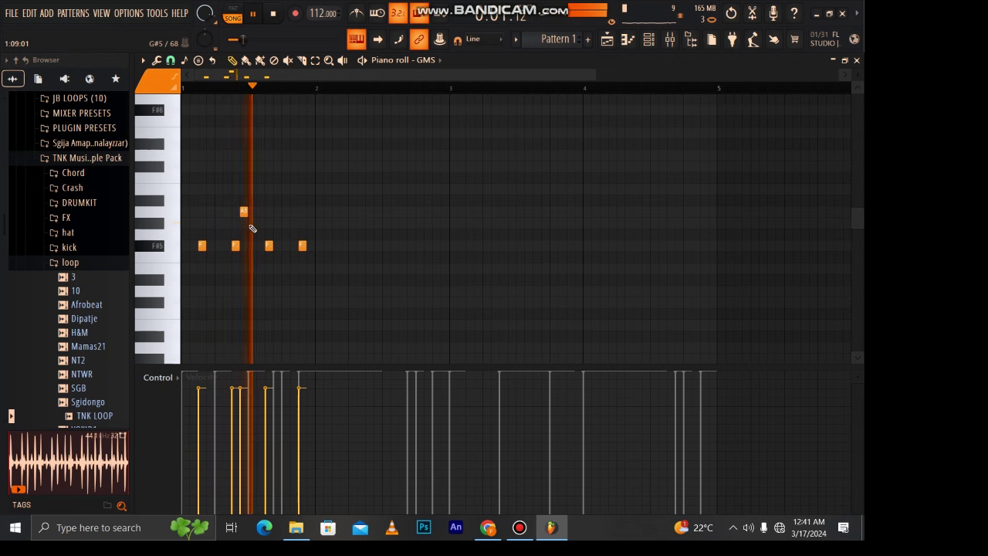
{"action": "left_click", "coordinate": [251, 224]}
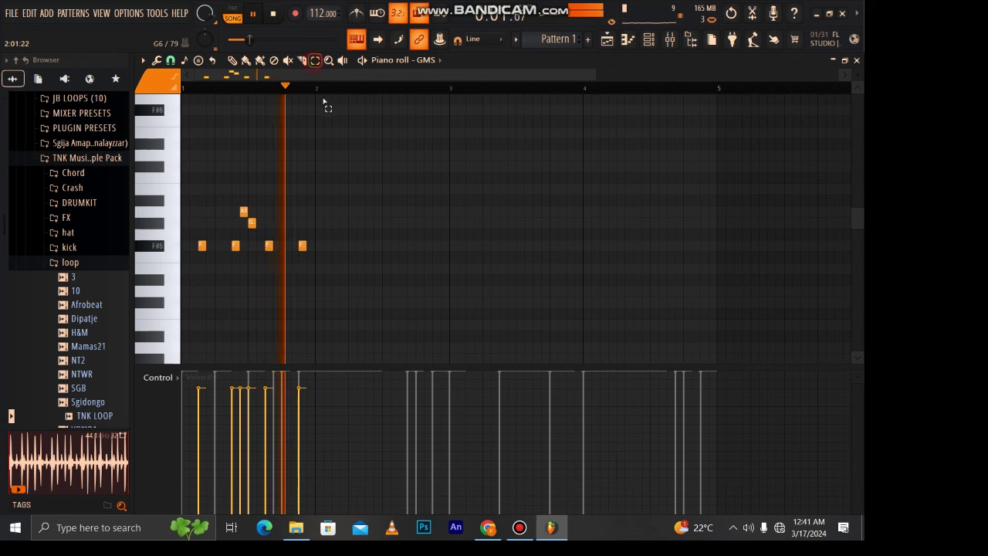
Duplicate the GMS notes of bar 1 into bars 2, 3 and 4
{"action": "key", "text": "ctrl+a"}
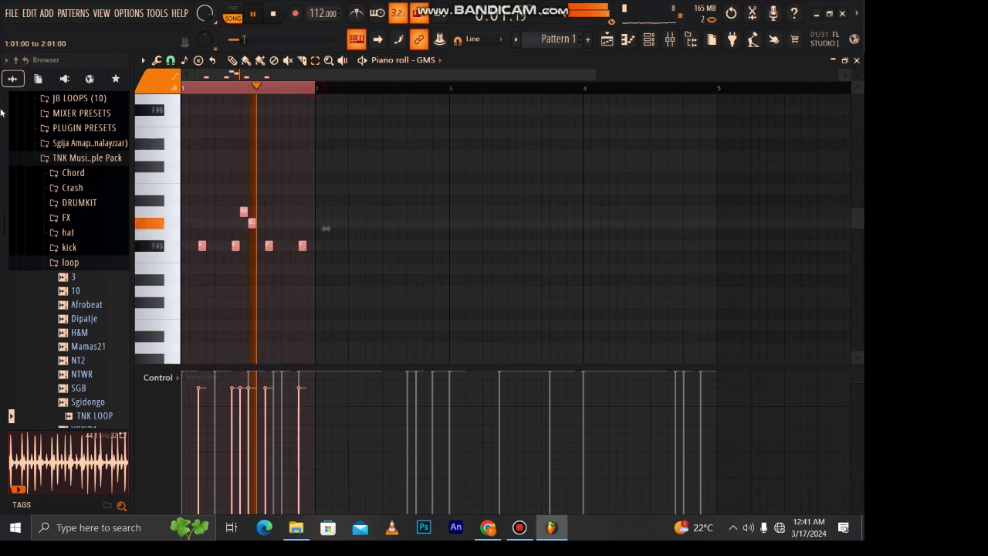
{"action": "key", "text": "ctrl+b"}
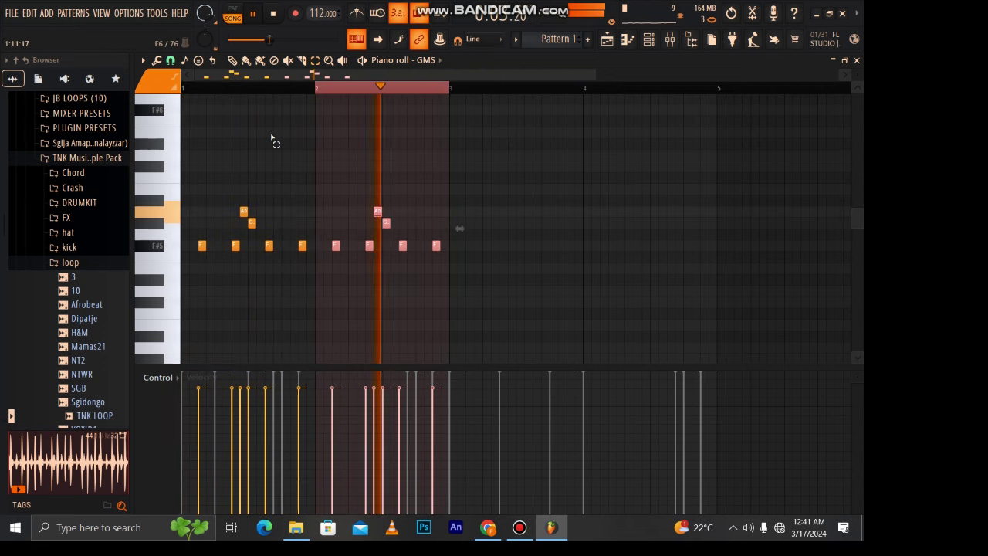
{"action": "key", "text": "ctrl+b"}
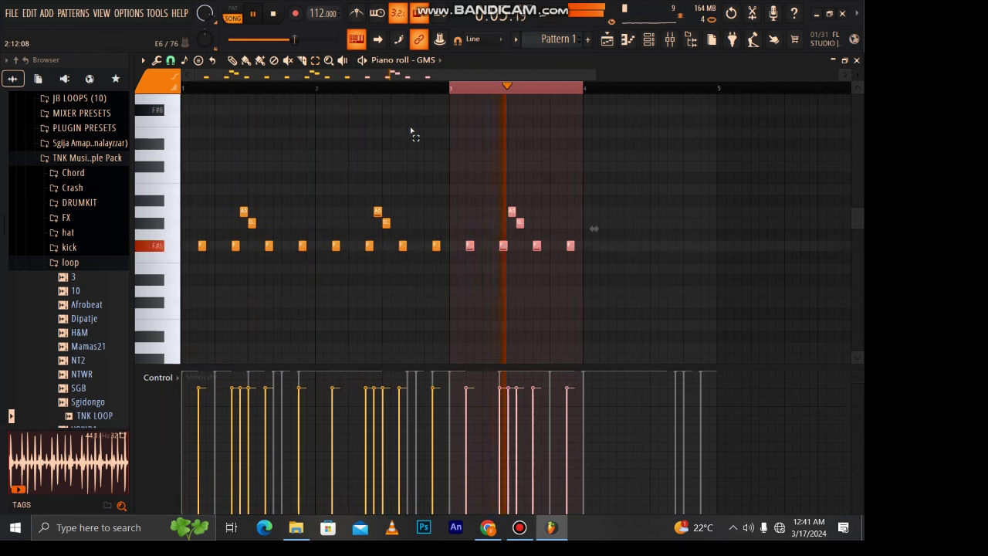
{"action": "key", "text": "ctrl+b"}
Set the snap to 1/2 step and shorten all GMS notes except the last one to half a step
{"action": "left_click_drag", "start_coordinate": [699, 160], "coordinate": [182, 249]}
{"action": "left_click", "coordinate": [176, 61]}
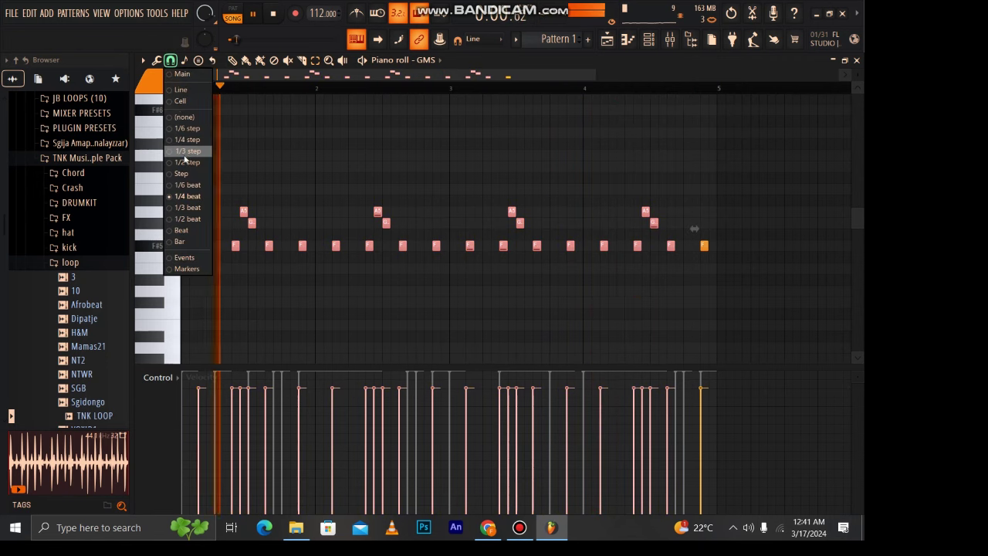
{"action": "left_click", "coordinate": [193, 161]}
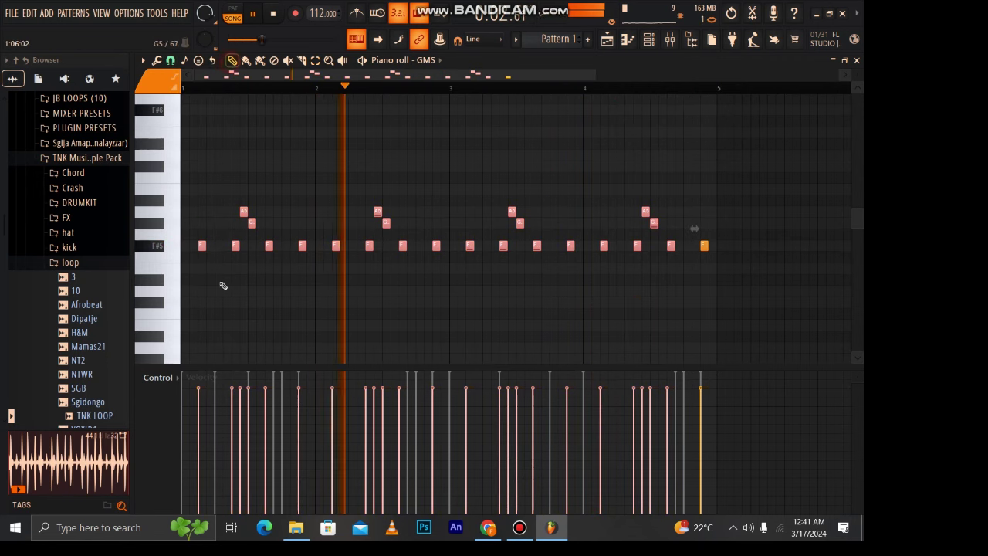
{"action": "left_click_drag", "start_coordinate": [207, 247], "coordinate": [201, 247]}
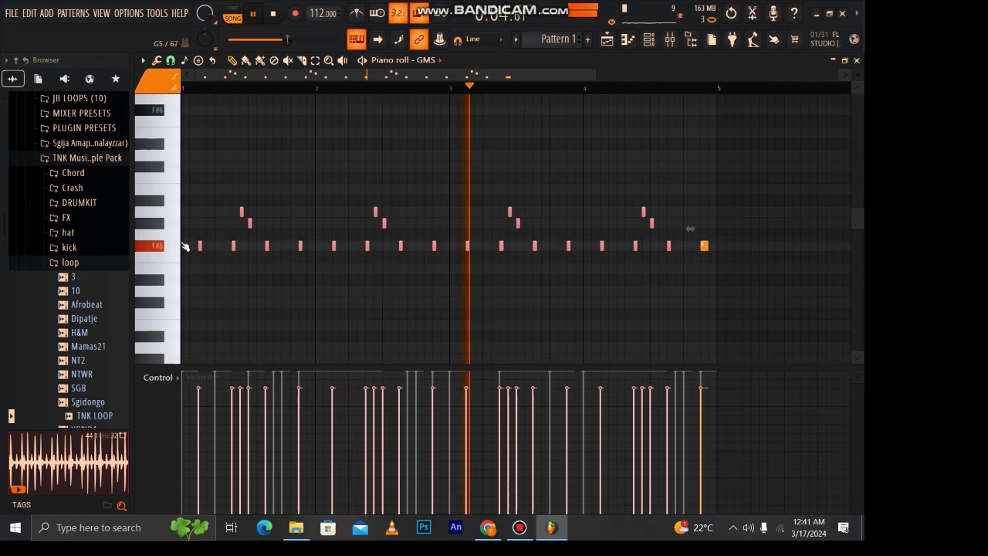
Review the shortened GMS notes in the channel rack and in the channel's piano roll
{"action": "key", "text": "F6"}
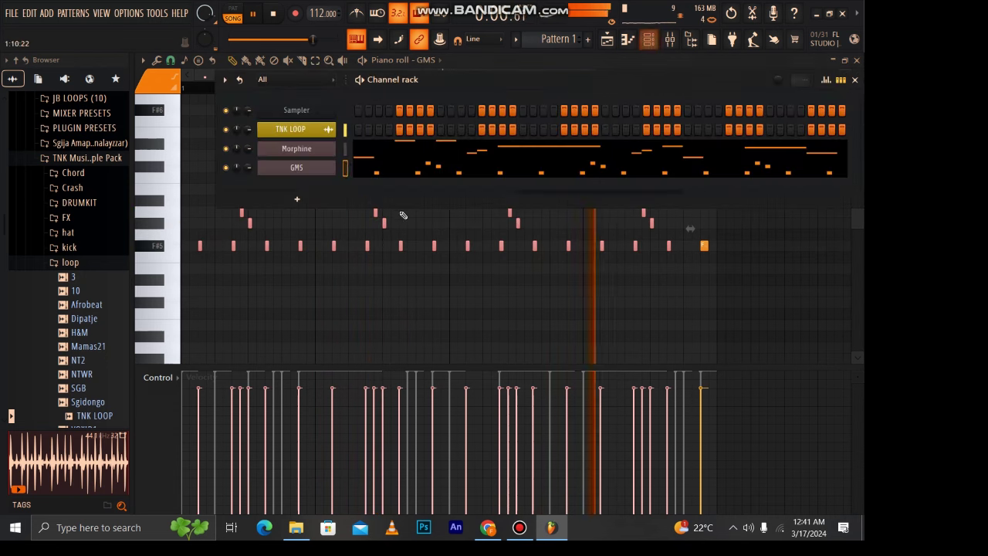
{"action": "left_click", "coordinate": [383, 178]}
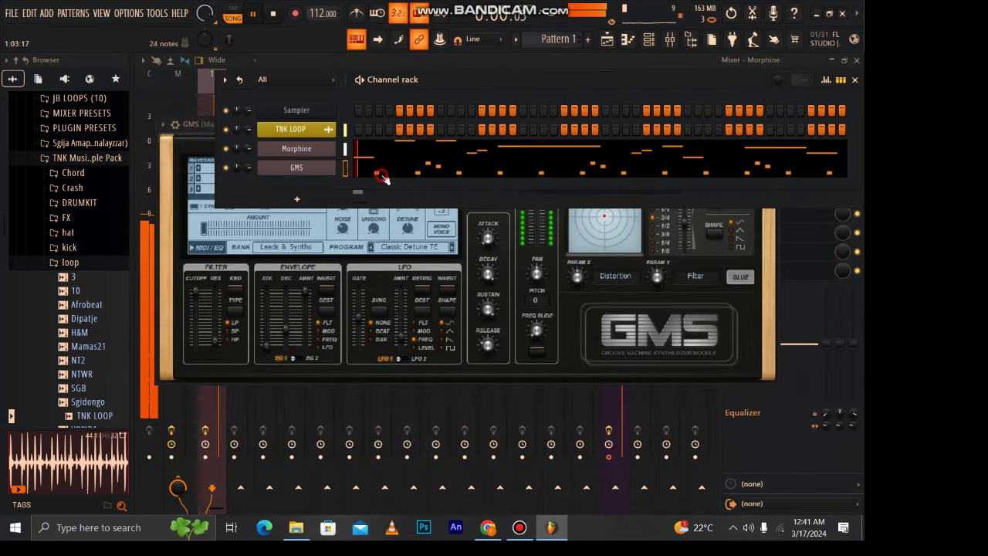
{"action": "left_click", "coordinate": [383, 178]}
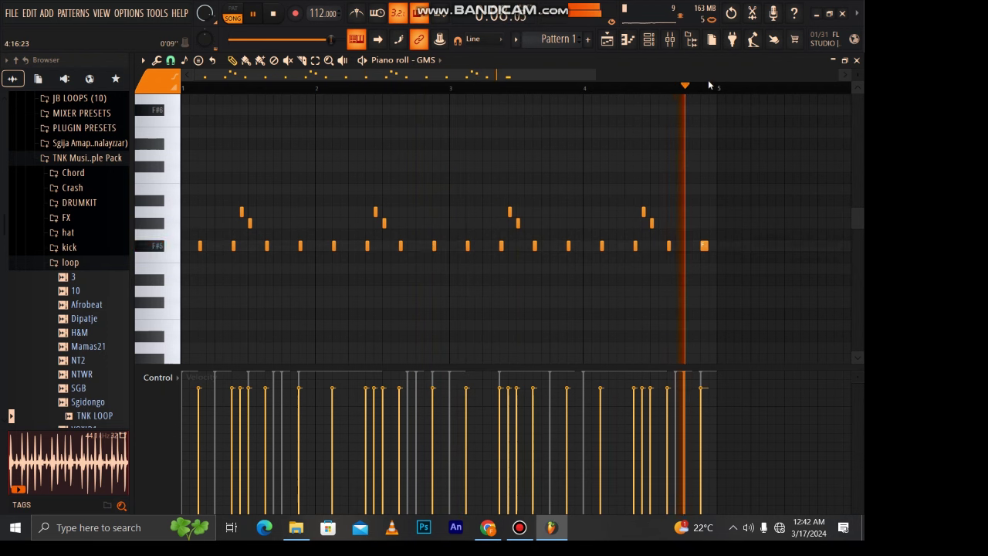
Add a Sytrus synth channel to the channel rack
{"action": "left_click", "coordinate": [651, 40]}
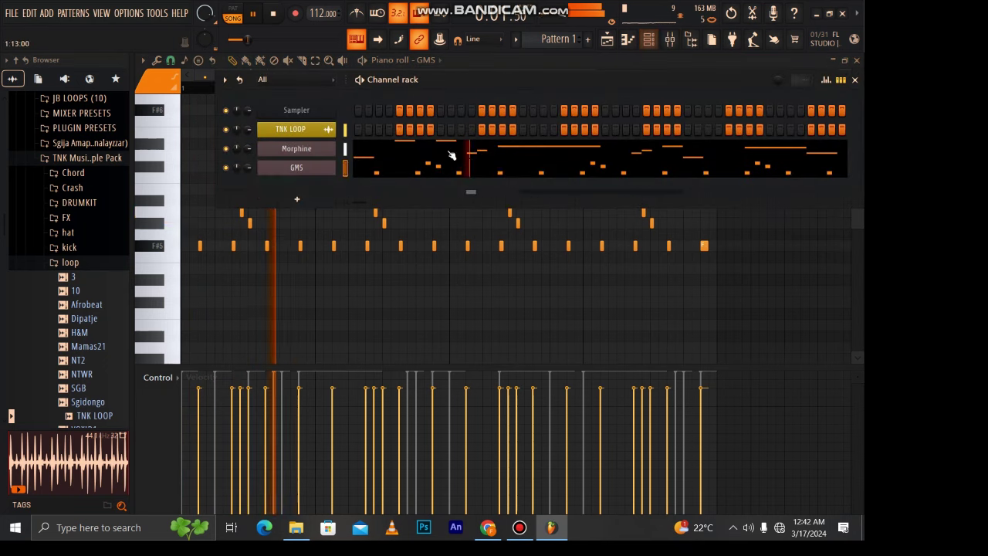
{"action": "left_click", "coordinate": [268, 202]}
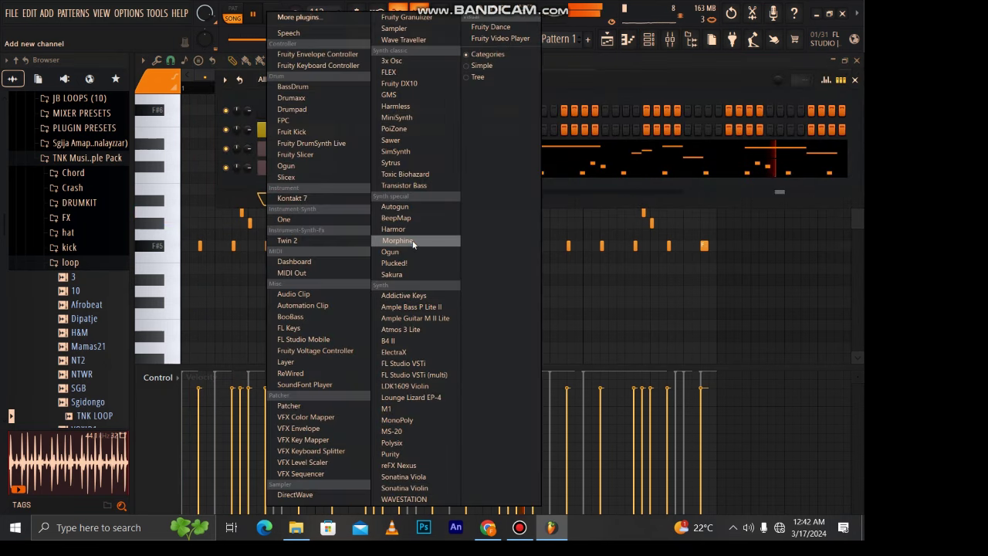
{"action": "left_click", "coordinate": [401, 165]}
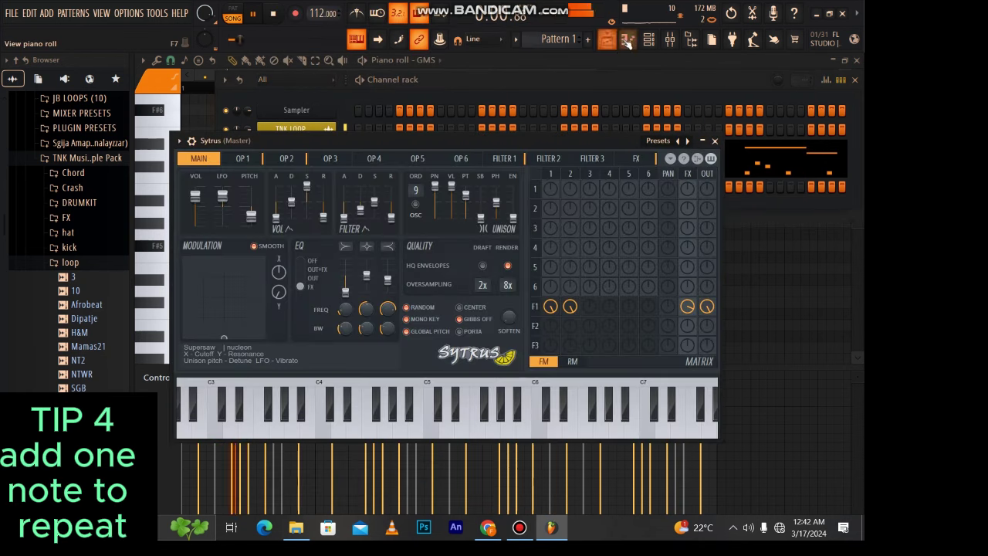
Place half-step F#5 notes on steps 5 and 13 of bars 1 and 2 in the Sytrus piano roll
{"action": "left_click", "coordinate": [627, 43]}
{"action": "left_click", "coordinate": [204, 245]}
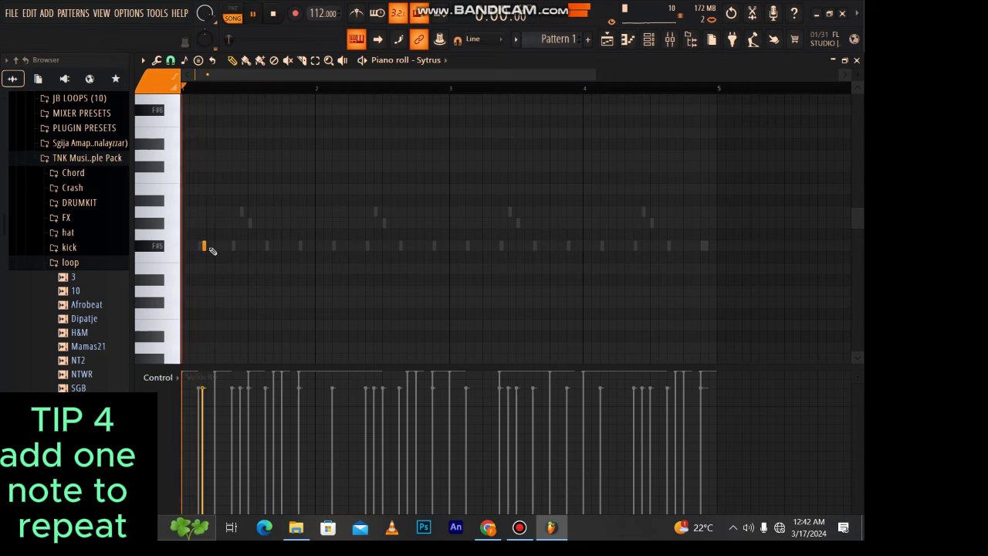
{"action": "right_click", "coordinate": [206, 246]}
{"action": "left_click", "coordinate": [216, 248]}
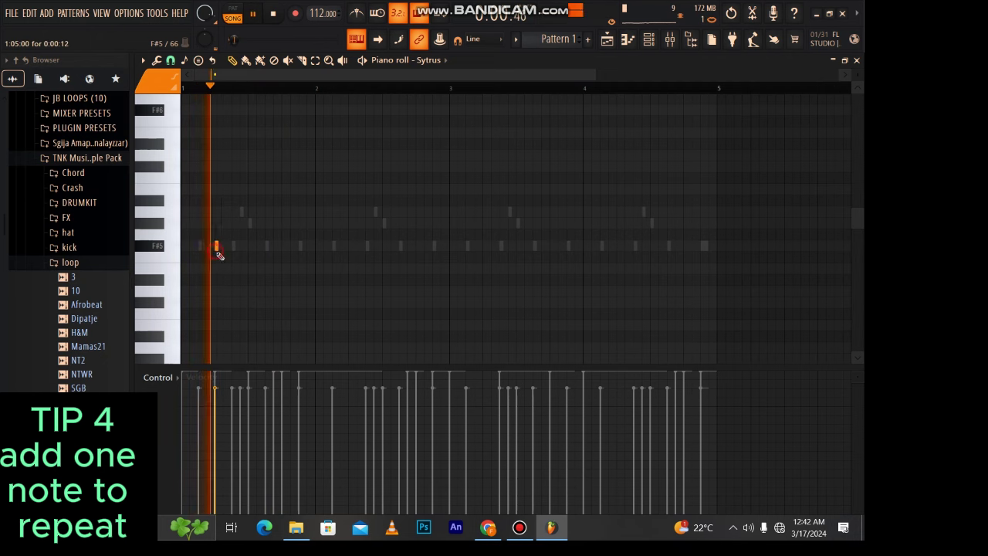
{"action": "left_click", "coordinate": [283, 248]}
{"action": "left_click", "coordinate": [350, 247]}
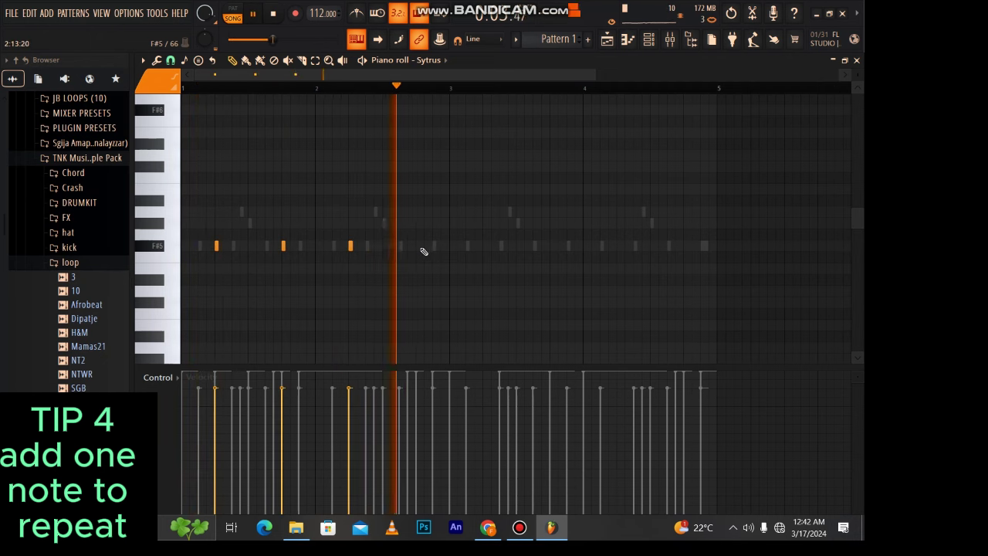
{"action": "left_click", "coordinate": [421, 247]}
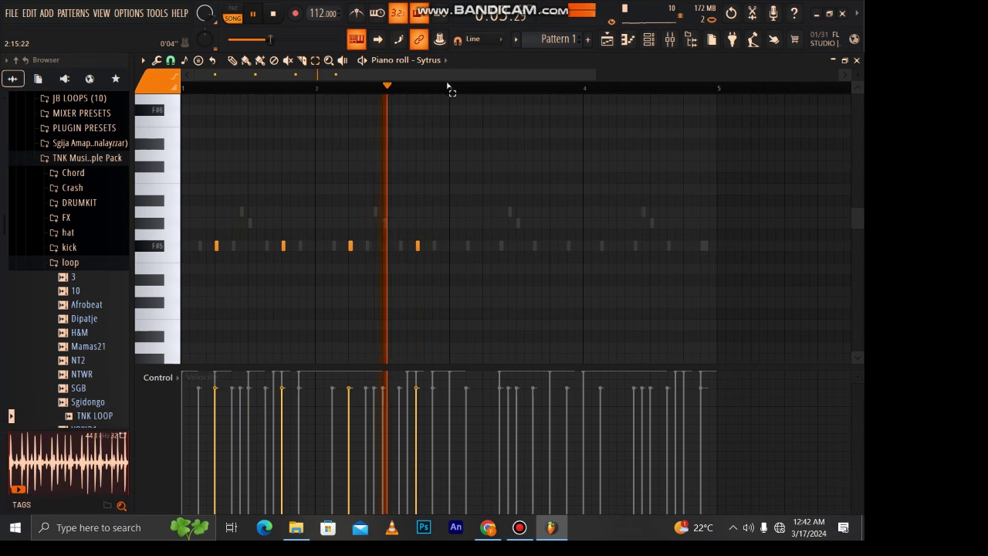
Add an extra F#5 note halfway through step 15 of bar 2 and give it a lower velocity
{"action": "left_click_drag", "start_coordinate": [451, 89], "coordinate": [182, 89]}
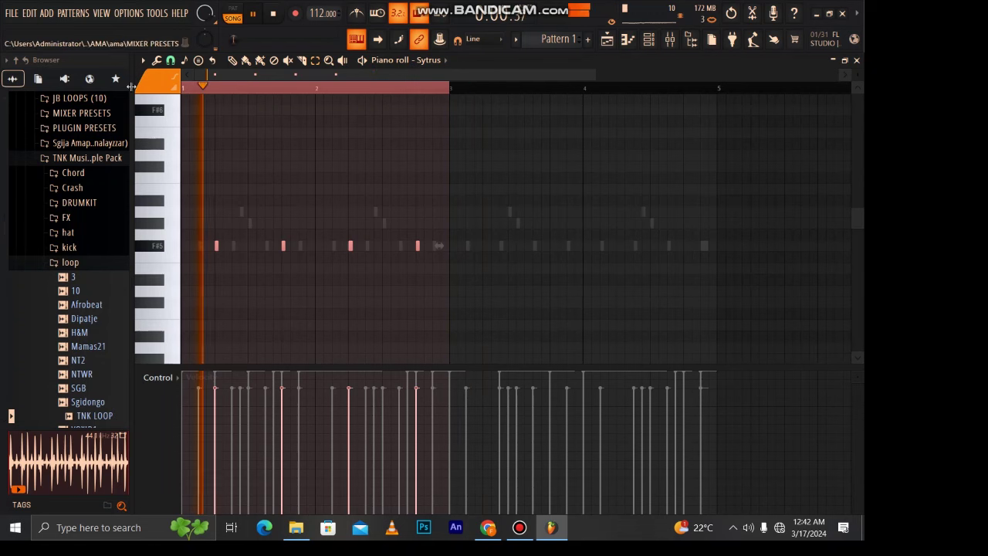
{"action": "left_click", "coordinate": [434, 246]}
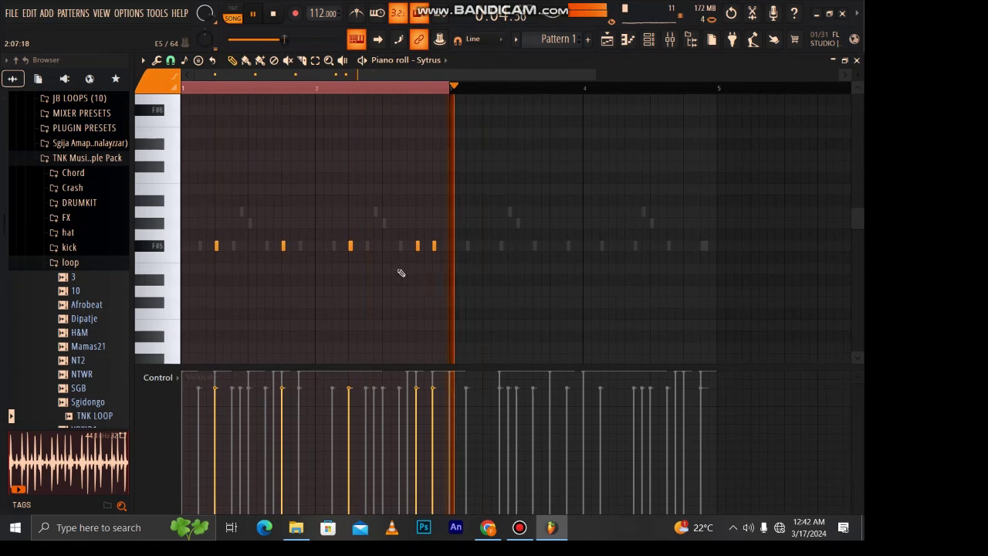
{"action": "right_click", "coordinate": [435, 246]}
{"action": "left_click", "coordinate": [438, 247]}
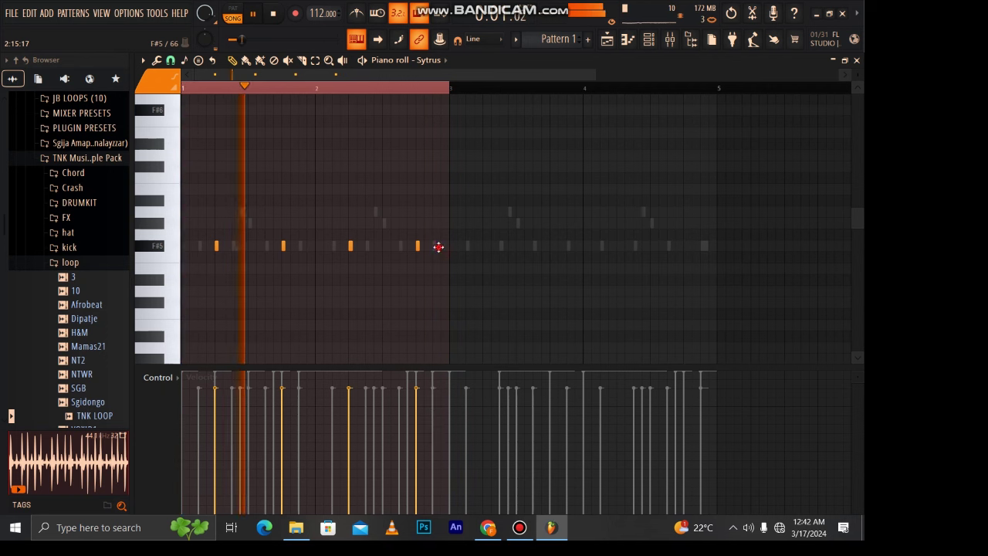
{"action": "left_click", "coordinate": [438, 443]}
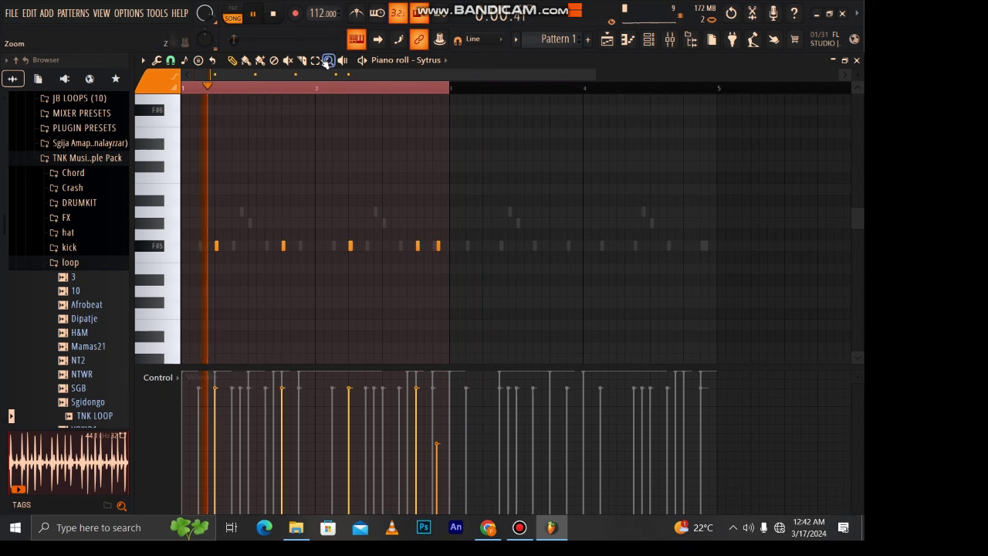
Duplicate the Sytrus notes of bars 1 and 2 into bars 3 and 4 and clear the selection
{"action": "key", "text": "ctrl+b"}
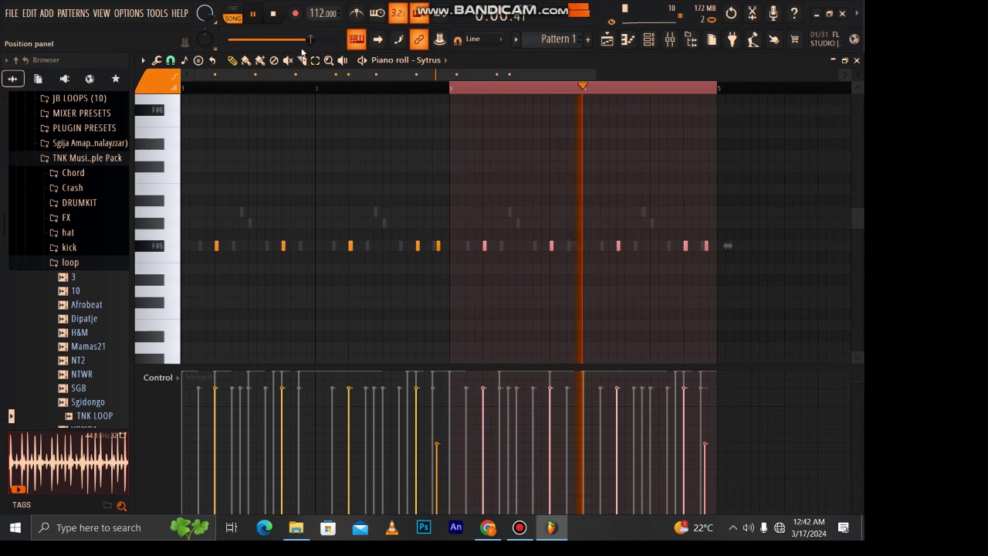
{"action": "key", "text": "e"}
{"action": "left_click", "coordinate": [556, 98]}
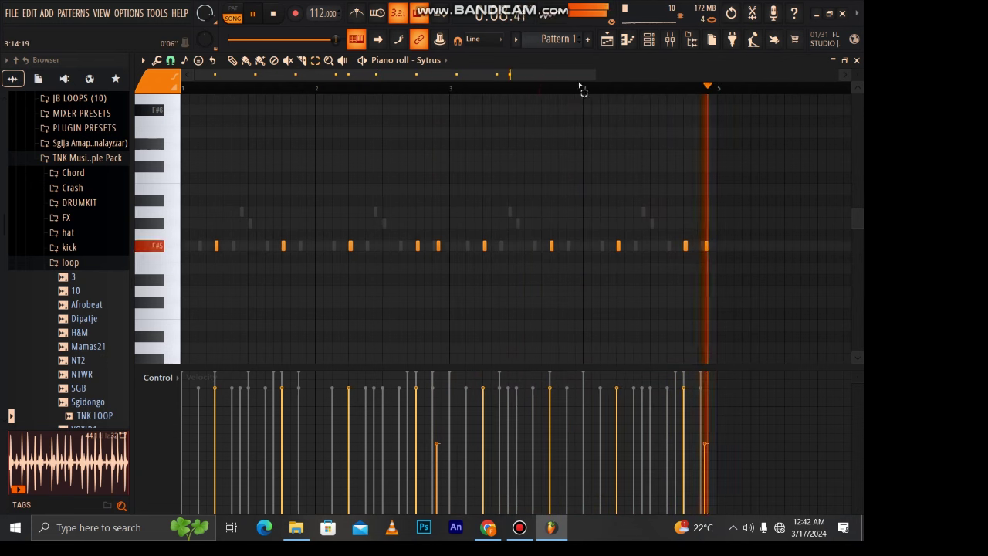
Stop playback and add a Purity channel to the channel rack
{"action": "left_click", "coordinate": [652, 43]}
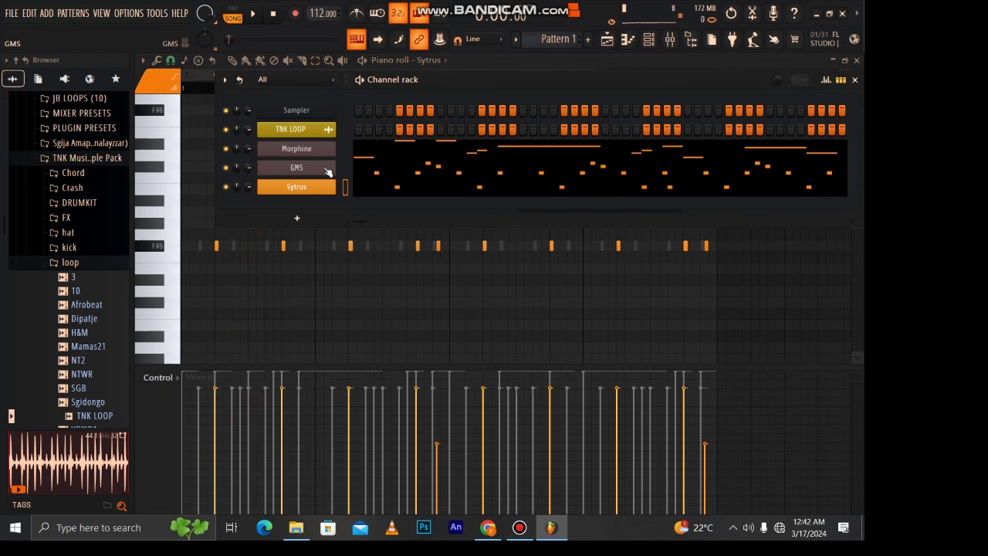
{"action": "left_click", "coordinate": [300, 217]}
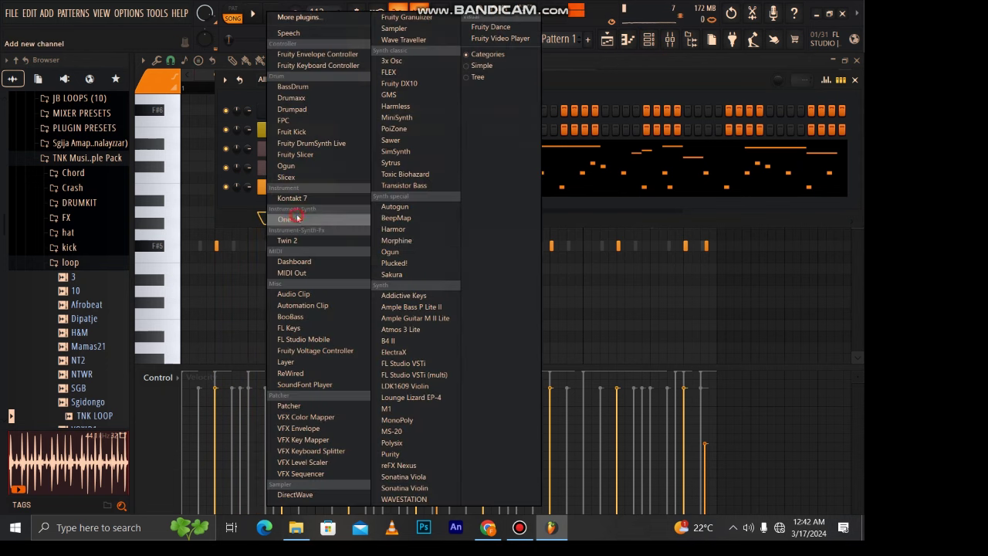
{"action": "left_click", "coordinate": [420, 459]}
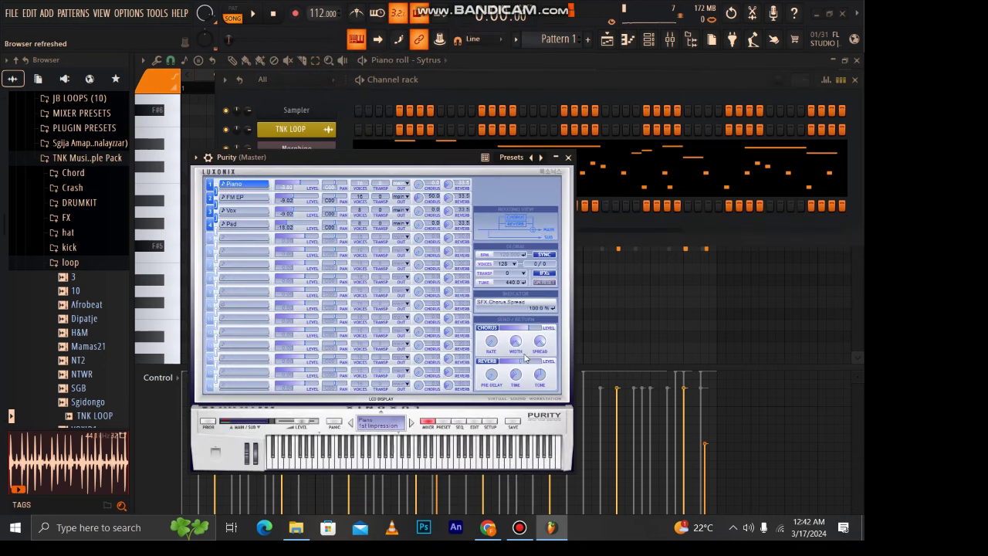
Load the Sonar preset from Purity's Slow Synth category
{"action": "left_click", "coordinate": [445, 423]}
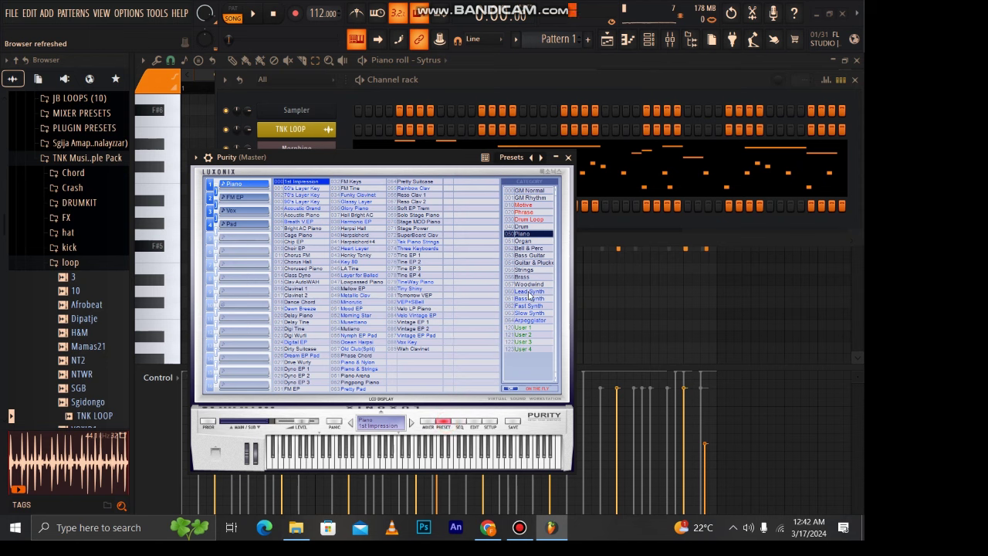
{"action": "left_click", "coordinate": [529, 313]}
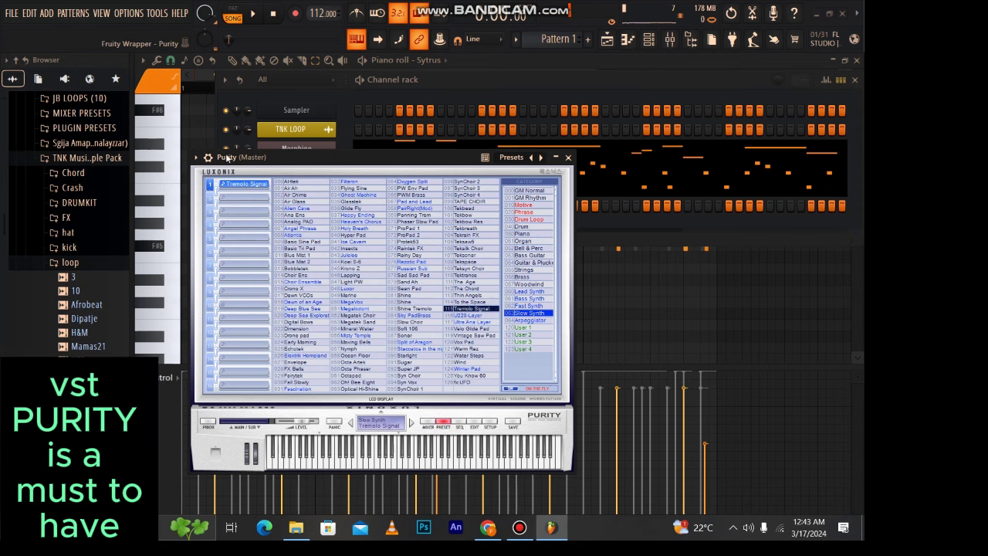
{"action": "left_click_drag", "start_coordinate": [226, 159], "coordinate": [230, 162]}
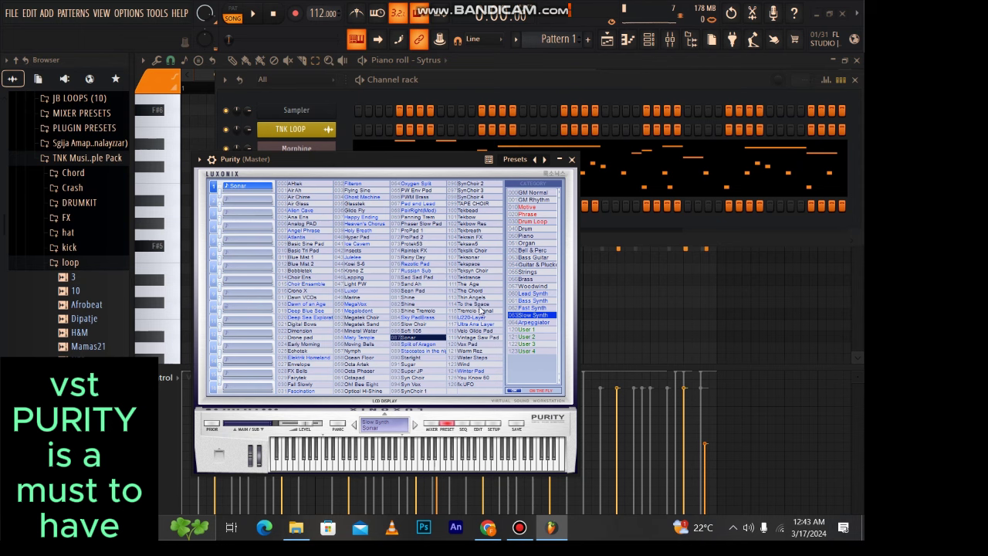
Place two consecutive two-bar F#4 notes starting at bars 1 and 3 in the Purity piano roll
{"action": "left_click", "coordinate": [508, 91]}
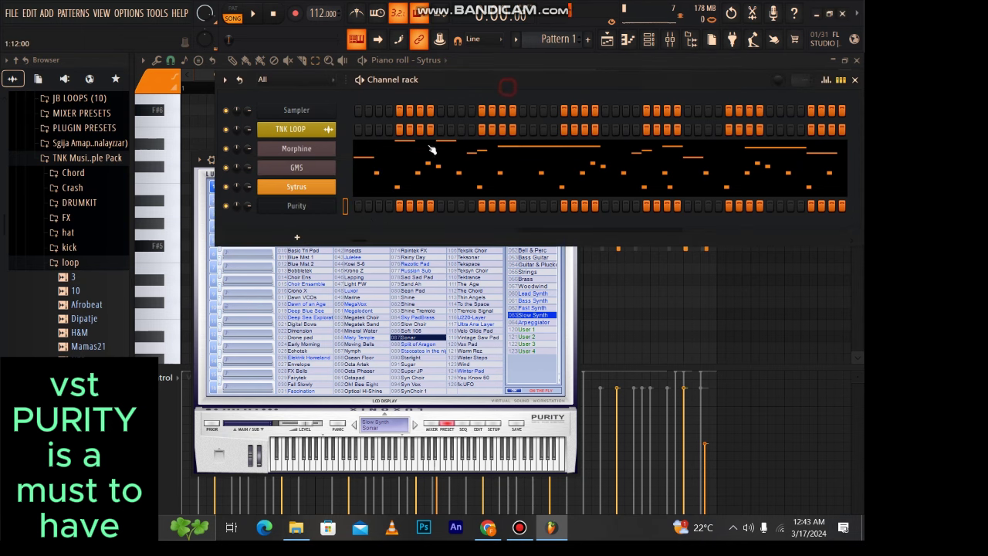
{"action": "left_click", "coordinate": [629, 40]}
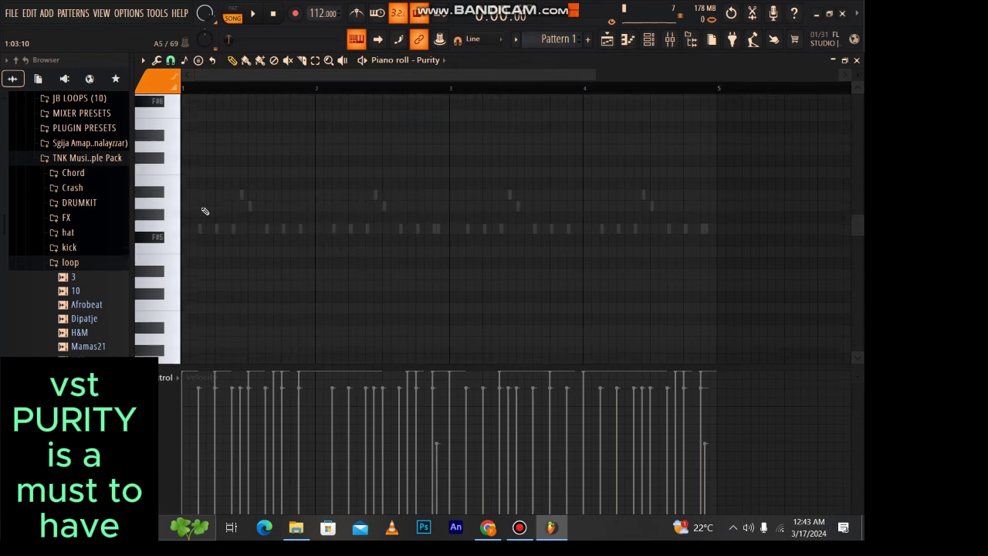
{"action": "scroll", "coordinate": [201, 313], "scroll_direction": "down", "scroll_amount": 2}
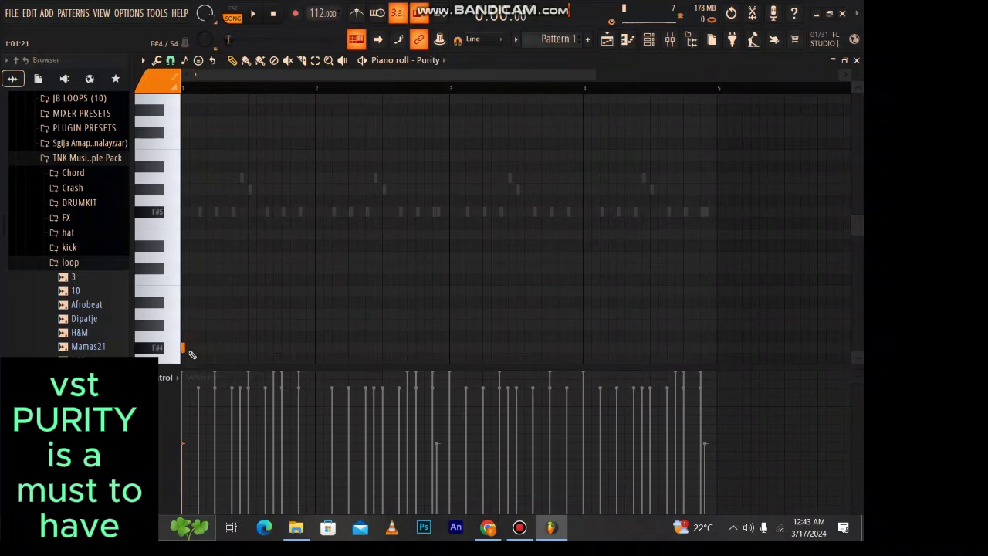
{"action": "left_click_drag", "start_coordinate": [538, 355], "coordinate": [436, 359]}
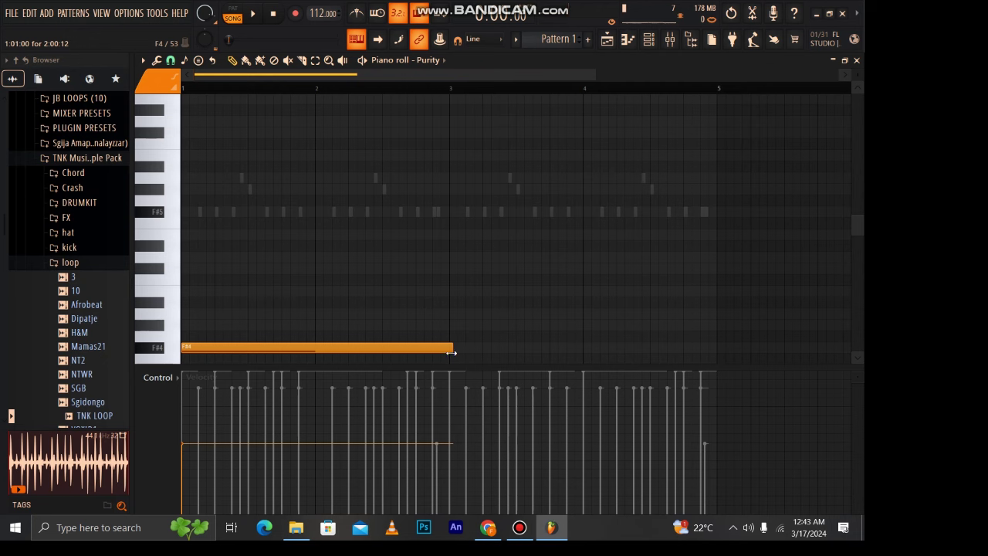
{"action": "left_click", "coordinate": [458, 347]}
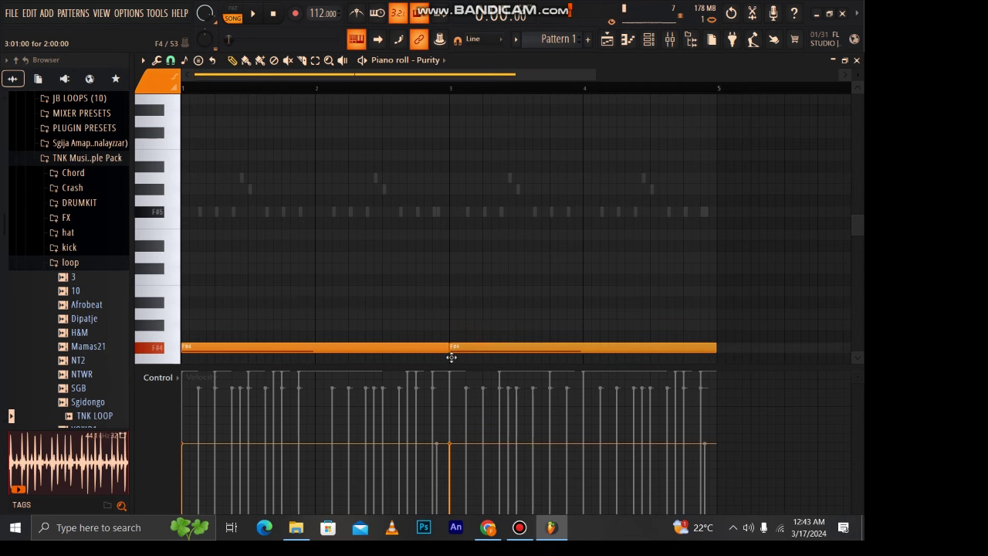
Add two-bar A4 notes above the F#4 notes at bars 1 and 3, with the song playing
{"action": "scroll", "coordinate": [276, 339], "scroll_direction": "down", "scroll_amount": 3}
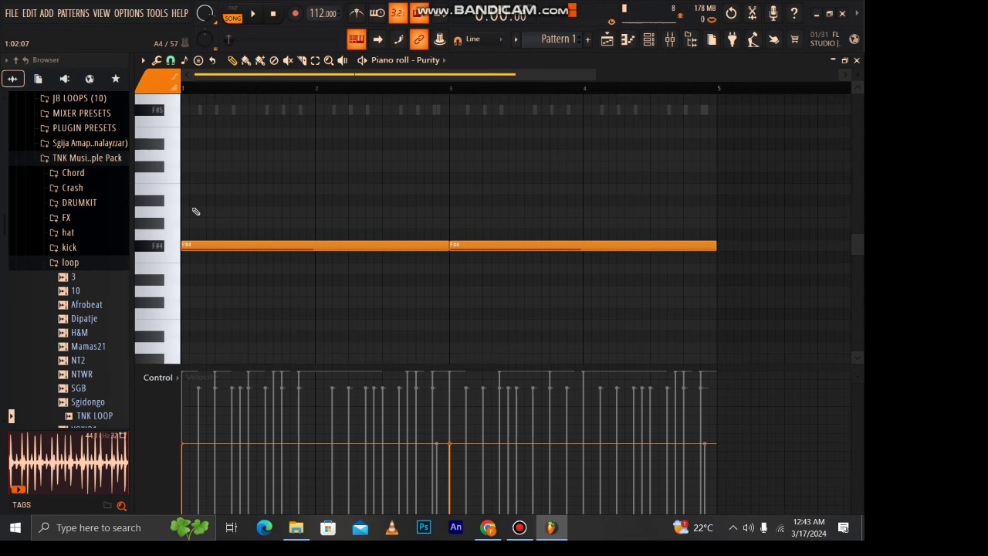
{"action": "left_click", "coordinate": [196, 212]}
{"action": "key", "text": "space"}
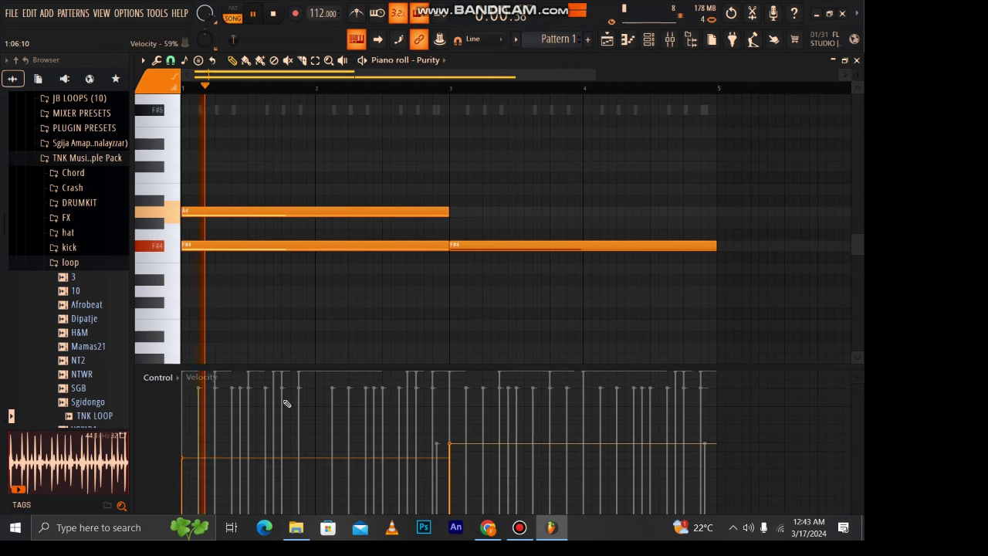
{"action": "left_click_drag", "start_coordinate": [450, 222], "coordinate": [450, 211]}
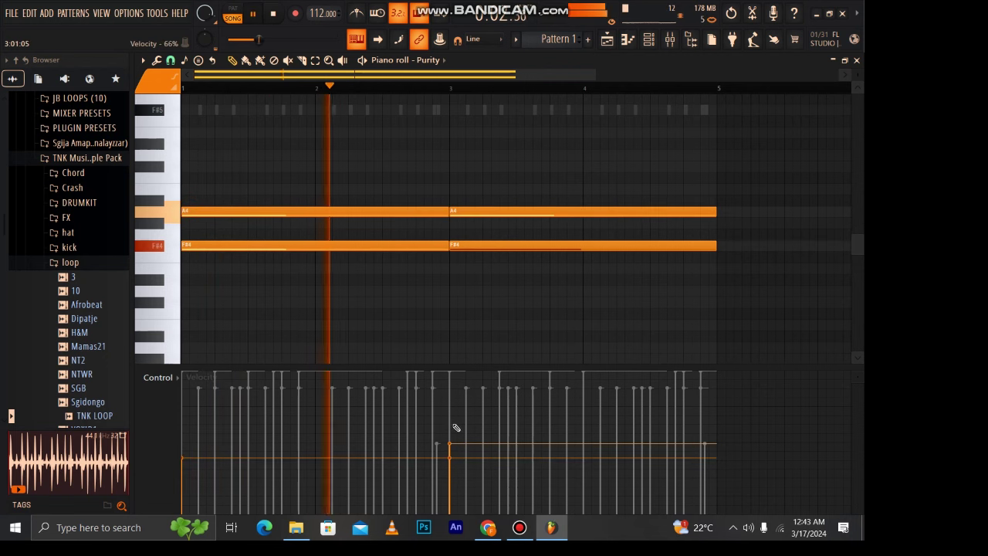
Lower the velocity of the Purity notes at bars 1 and 3, and bring up the channel rack
{"action": "left_click_drag", "start_coordinate": [450, 444], "coordinate": [454, 466]}
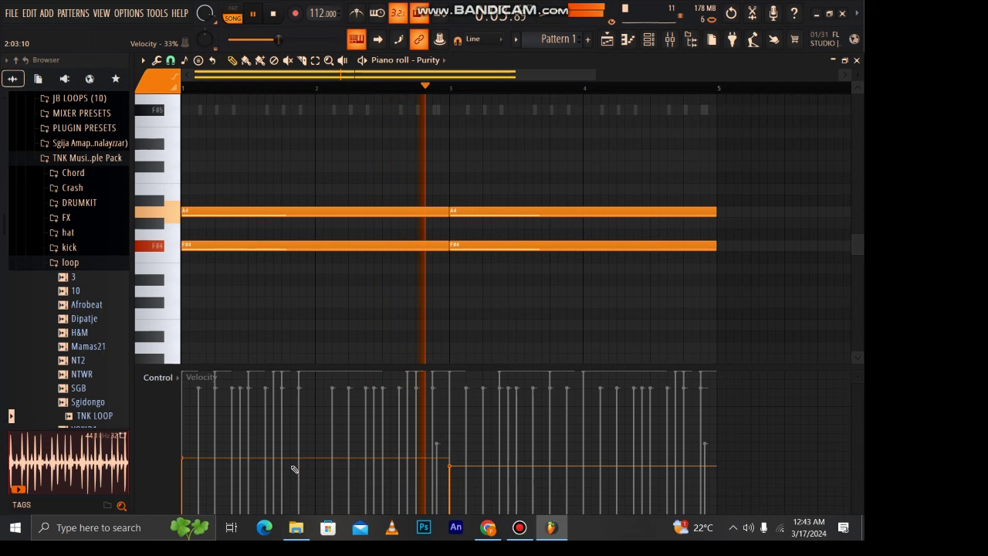
{"action": "left_click", "coordinate": [203, 470]}
{"action": "left_click", "coordinate": [649, 39]}
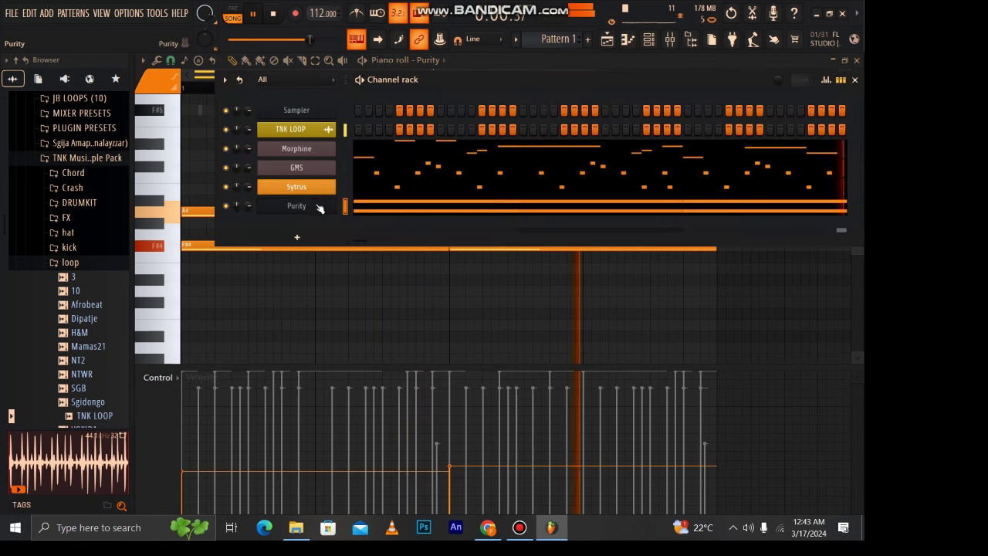
Route the Purity channel to mixer insert 2 and load Fruity Parametric EQ 2 in its first effect slot
{"action": "left_click", "coordinate": [316, 203]}
{"action": "left_click", "coordinate": [216, 162]}
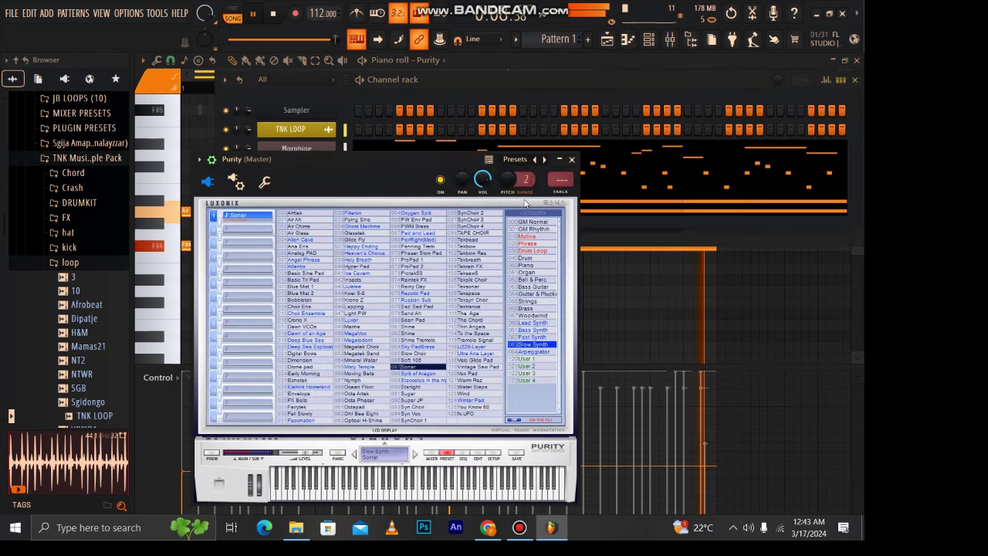
{"action": "left_click", "coordinate": [557, 183]}
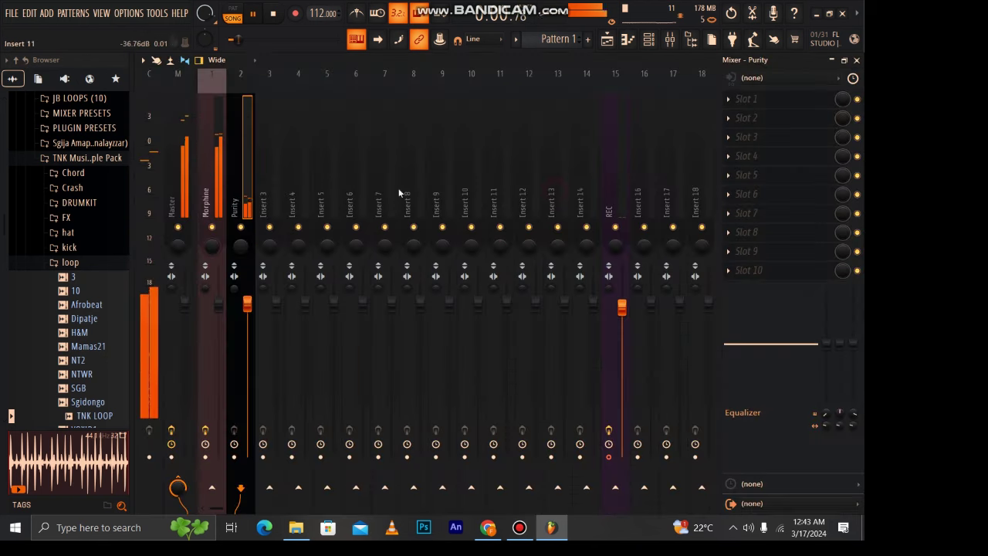
{"action": "left_click", "coordinate": [762, 100]}
{"action": "left_click", "coordinate": [494, 475]}
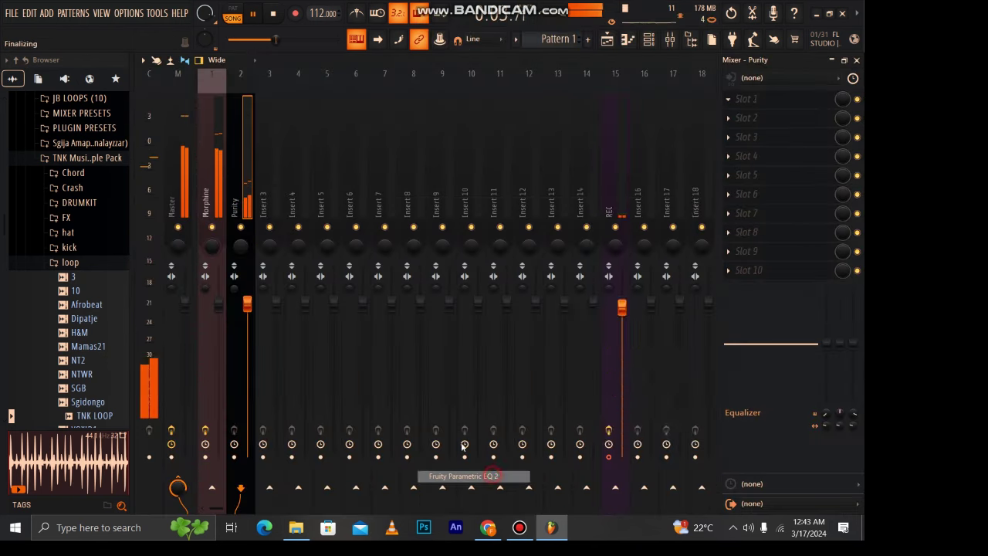
Roll off Purity's highs from about 2 kHz with band 7, cut band 6 strongly, and lower band 5 to about -1.6 dB at 1429 Hz
{"action": "left_click_drag", "start_coordinate": [523, 317], "coordinate": [480, 397]}
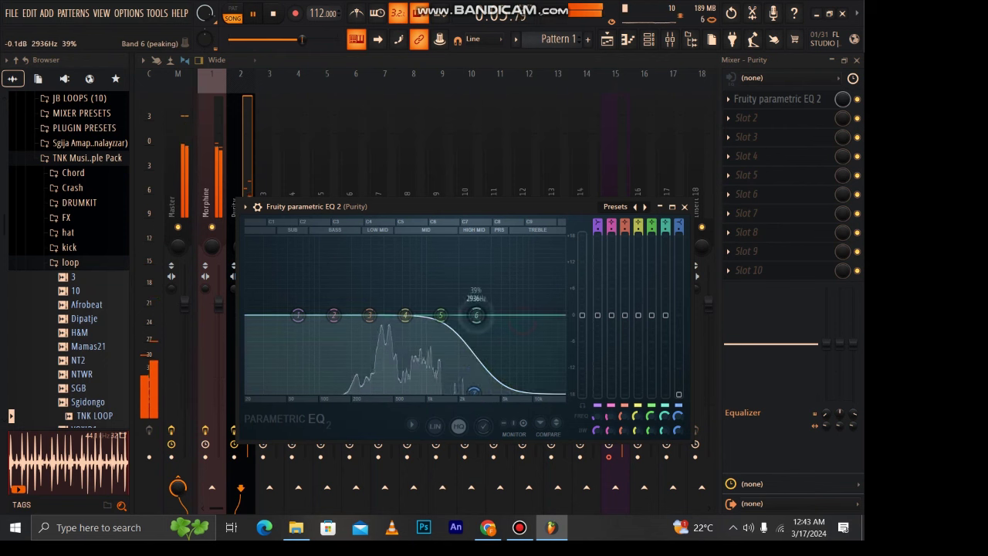
{"action": "left_click_drag", "start_coordinate": [478, 317], "coordinate": [473, 395]}
{"action": "left_click_drag", "start_coordinate": [444, 318], "coordinate": [446, 325]}
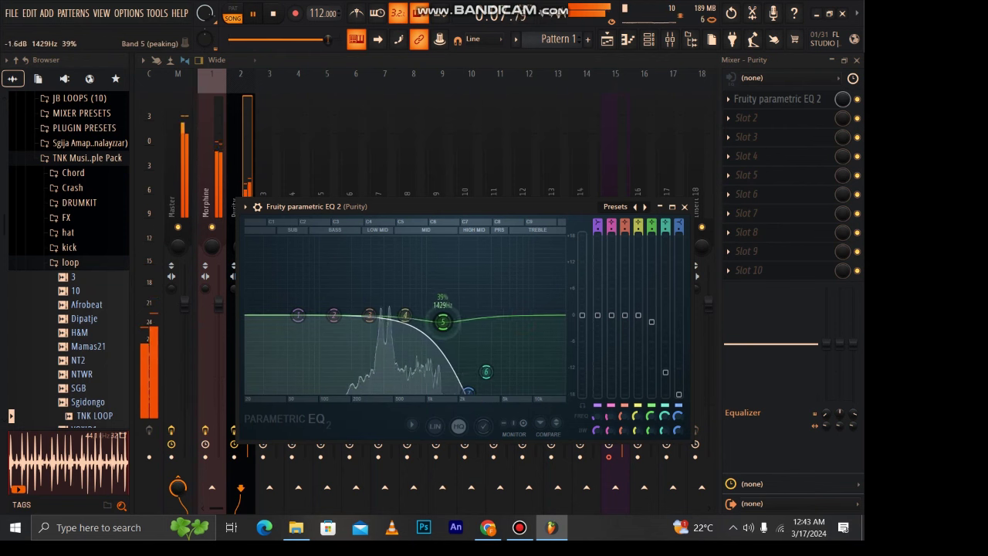
{"action": "left_click_drag", "start_coordinate": [472, 396], "coordinate": [465, 395]}
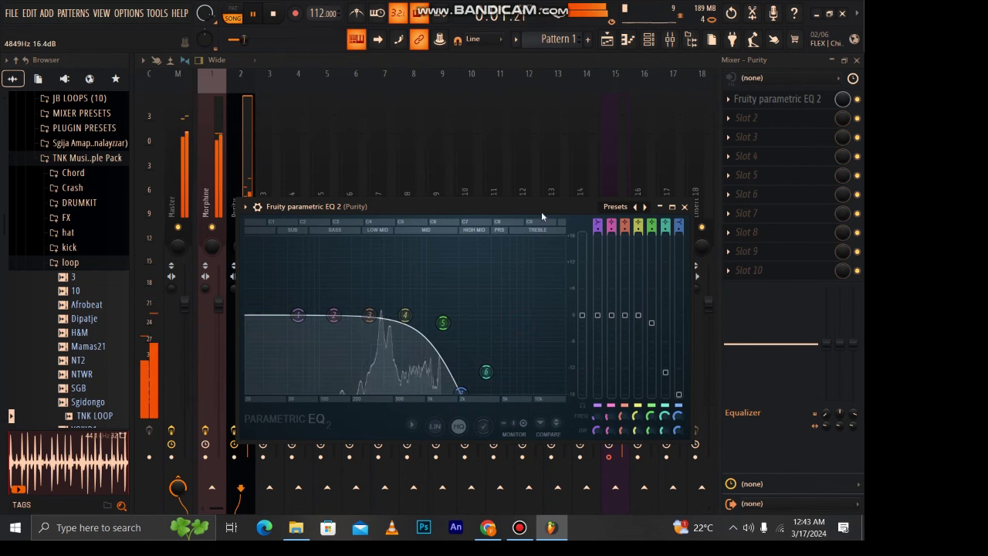
{"action": "left_click", "coordinate": [684, 208]}
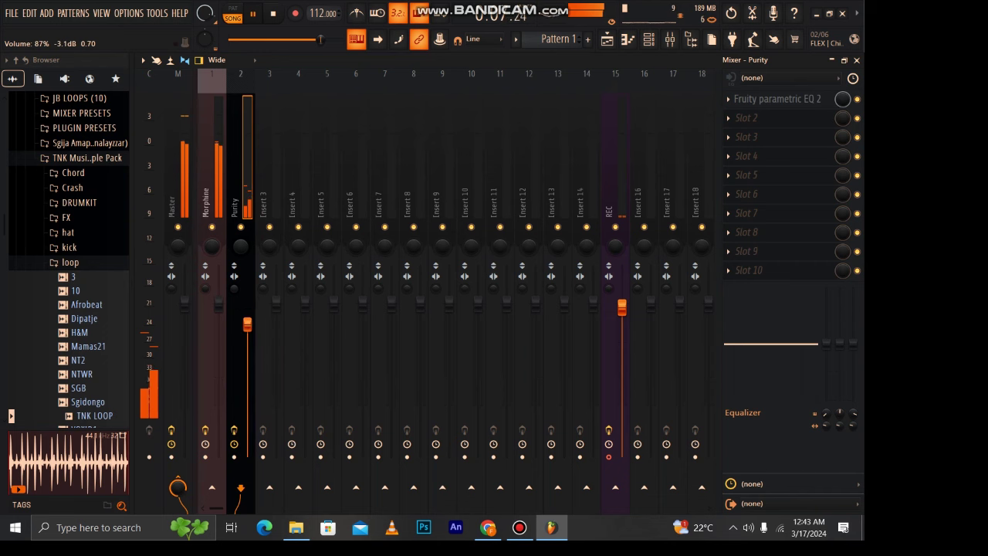
Load Fruity Reeverb 2 in Purity's second effect slot and start the song playing
{"action": "left_click", "coordinate": [807, 118]}
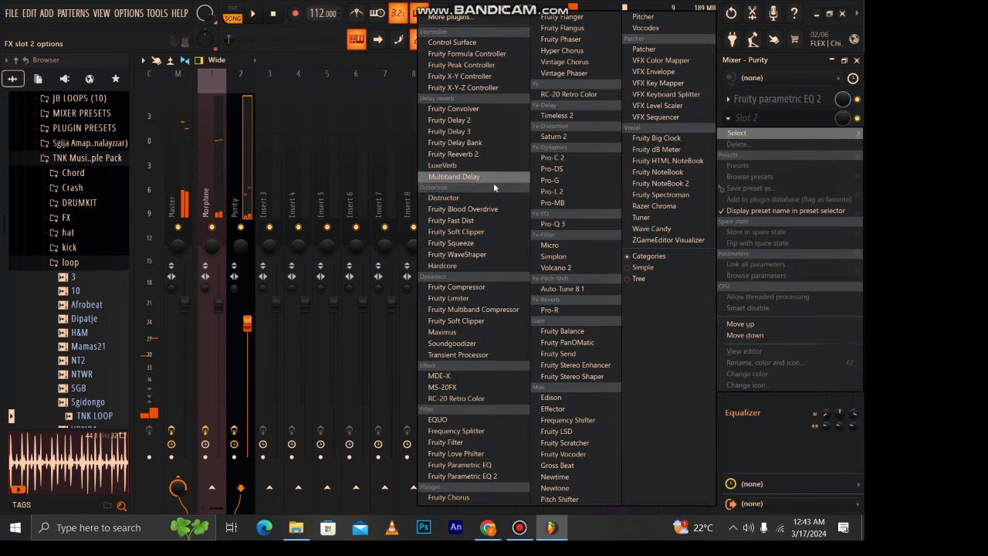
{"action": "left_click", "coordinate": [474, 158]}
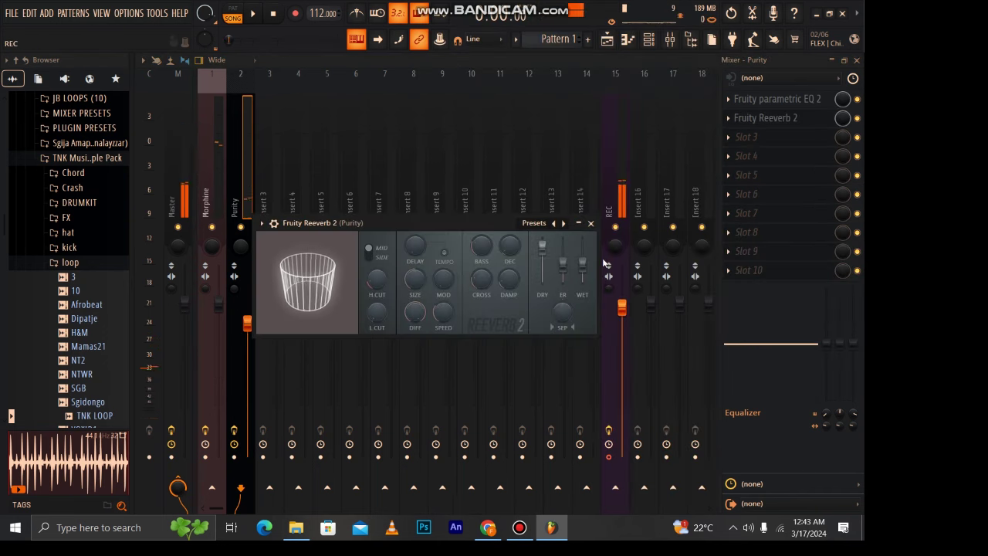
{"action": "key", "text": "space"}
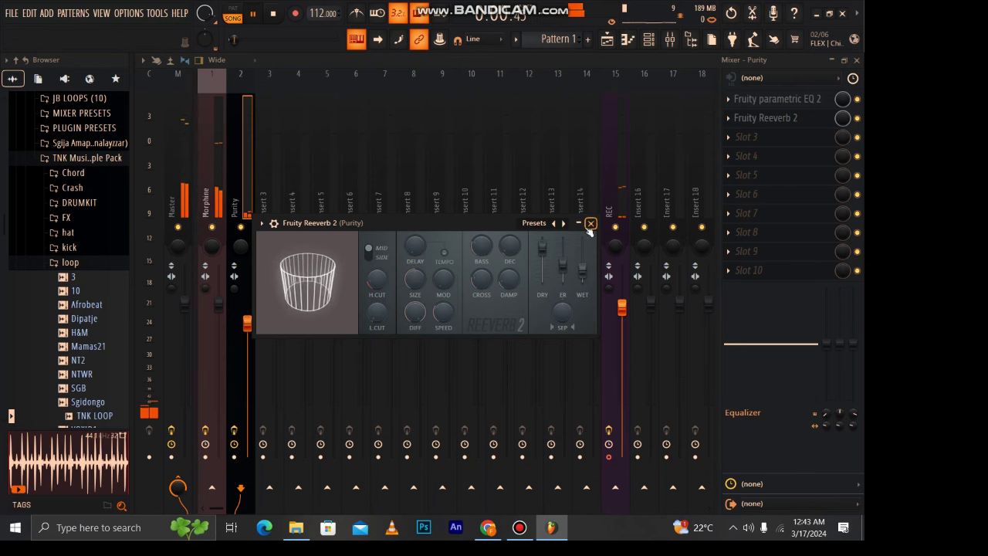
{"action": "left_click", "coordinate": [592, 223]}
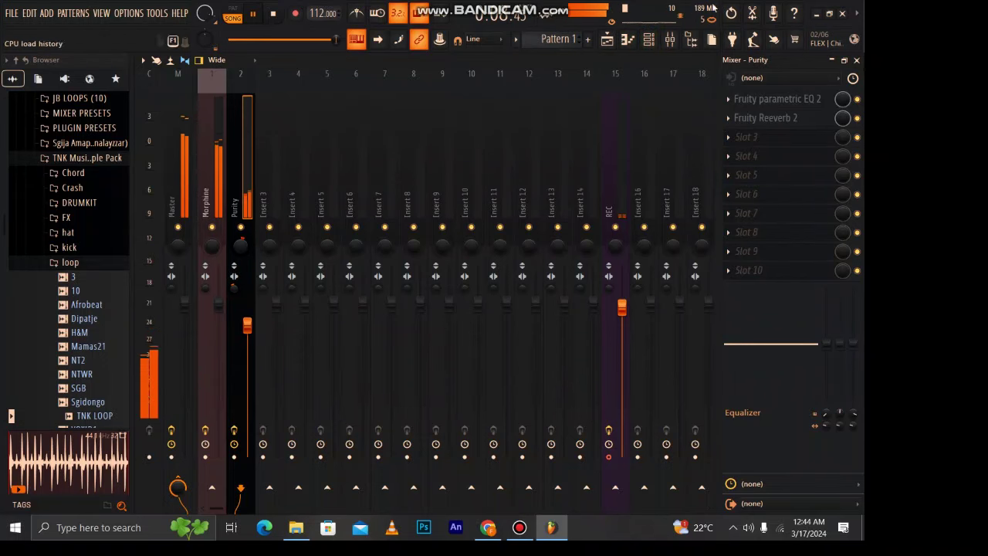
Add a Sawer instrument channel to the channel rack and open its piano roll
{"action": "left_click", "coordinate": [652, 42]}
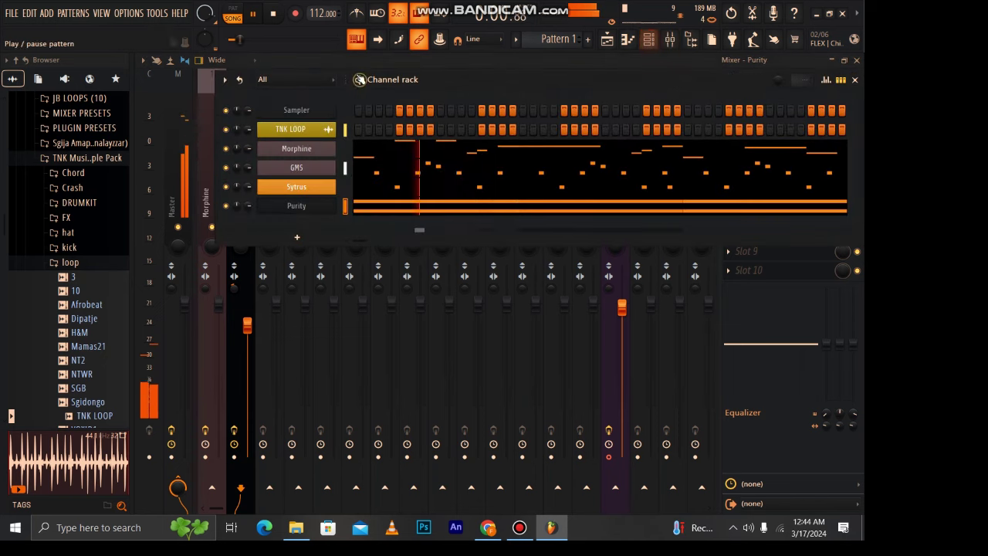
{"action": "left_click", "coordinate": [298, 236]}
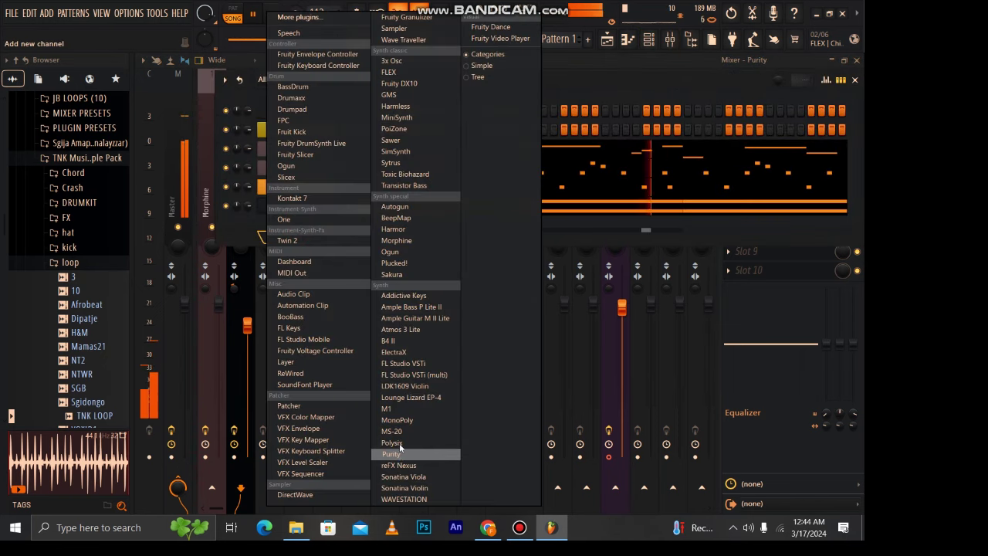
{"action": "left_click", "coordinate": [410, 136]}
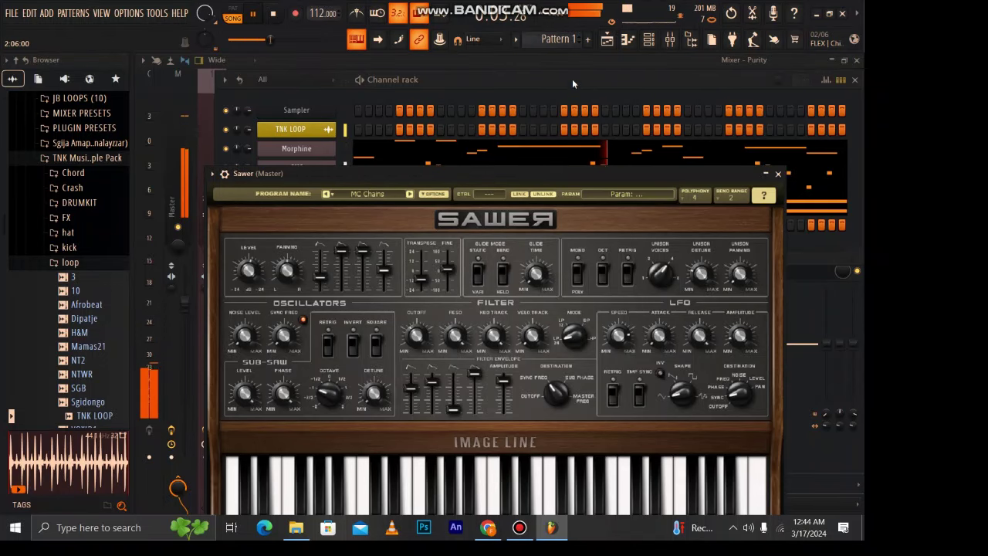
{"action": "left_click", "coordinate": [624, 42]}
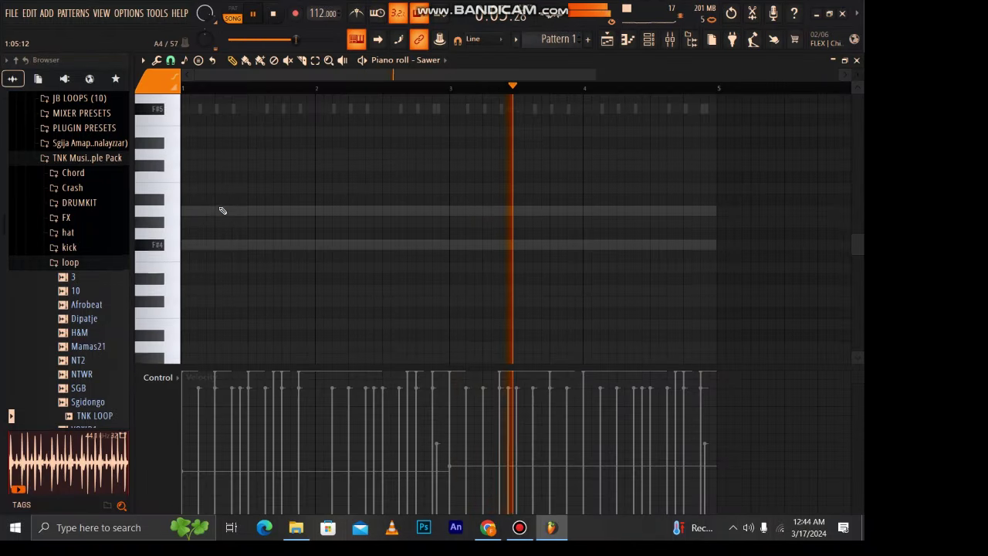
{"action": "mouse_move", "coordinate": [208, 165]}
{"action": "left_mouse_down"}
{"action": "mouse_move", "coordinate": [474, 165]}
{"action": "mouse_move", "coordinate": [209, 165]}
{"action": "left_mouse_up"}
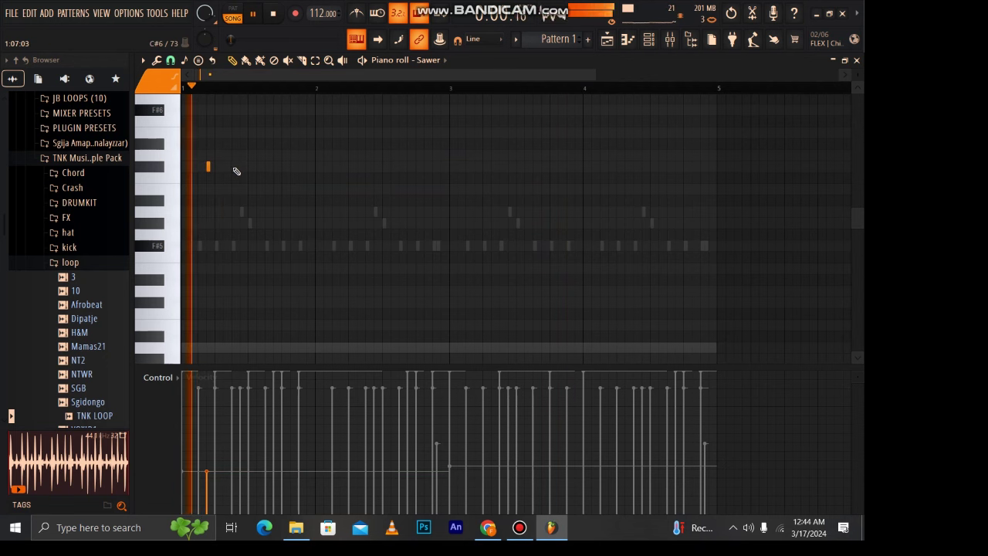
{"action": "left_click", "coordinate": [233, 166]}
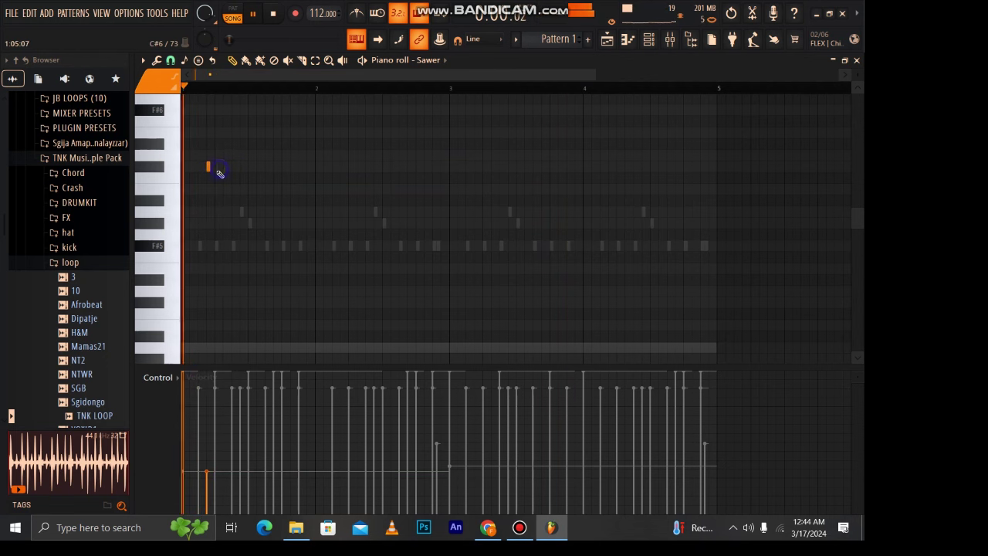
{"action": "left_click", "coordinate": [216, 166]}
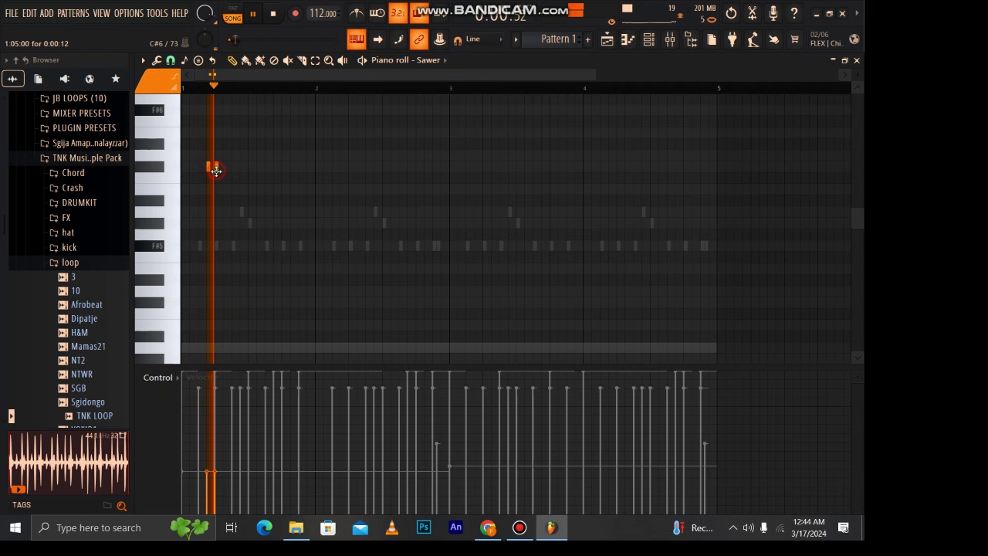
{"action": "left_click", "coordinate": [171, 60]}
{"action": "left_click", "coordinate": [190, 196]}
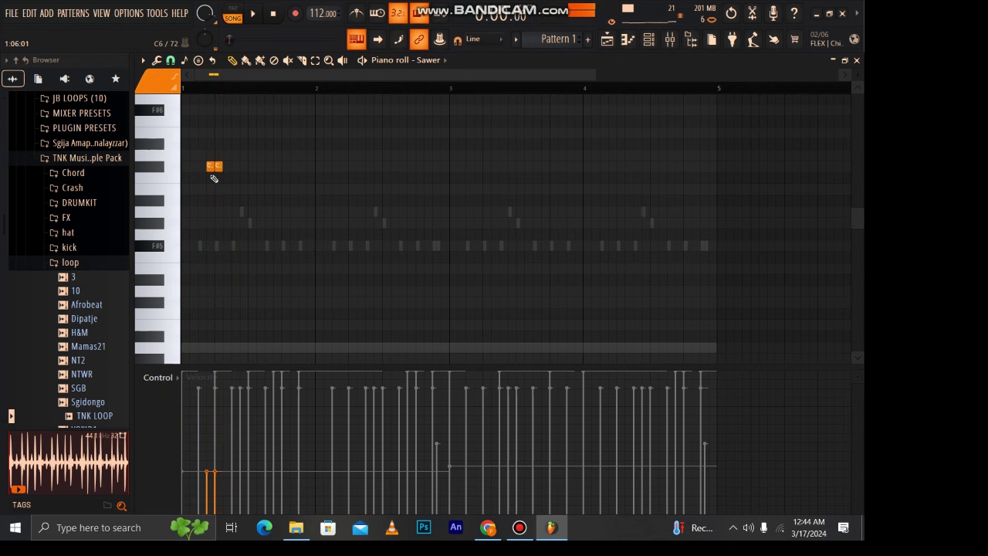
{"action": "left_click", "coordinate": [170, 60]}
{"action": "left_click", "coordinate": [190, 161]}
{"action": "key", "text": "space"}
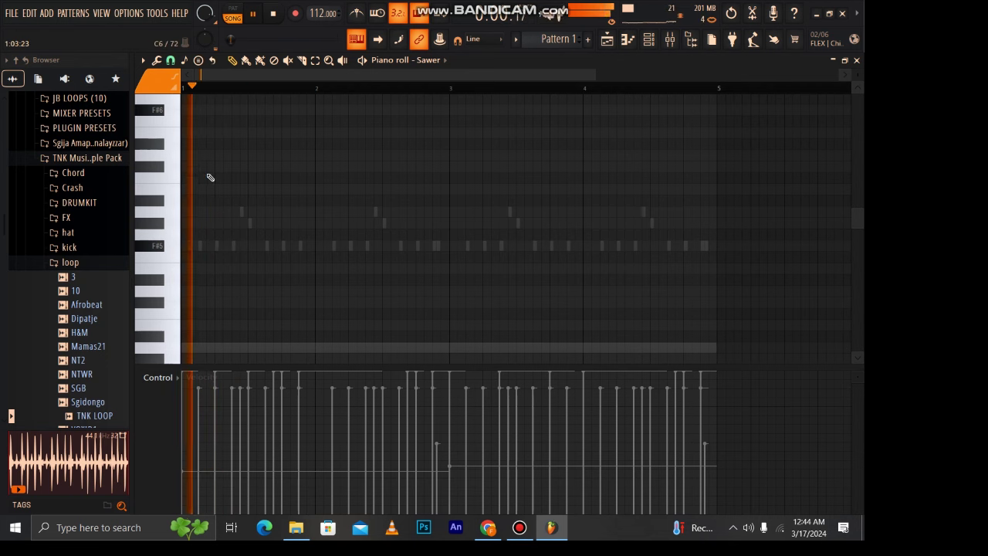
Place two pairs of short C#6 notes in bar 1 of the Sawer piano roll, on steps 4–5 and 11–12
{"action": "left_click", "coordinate": [277, 177]}
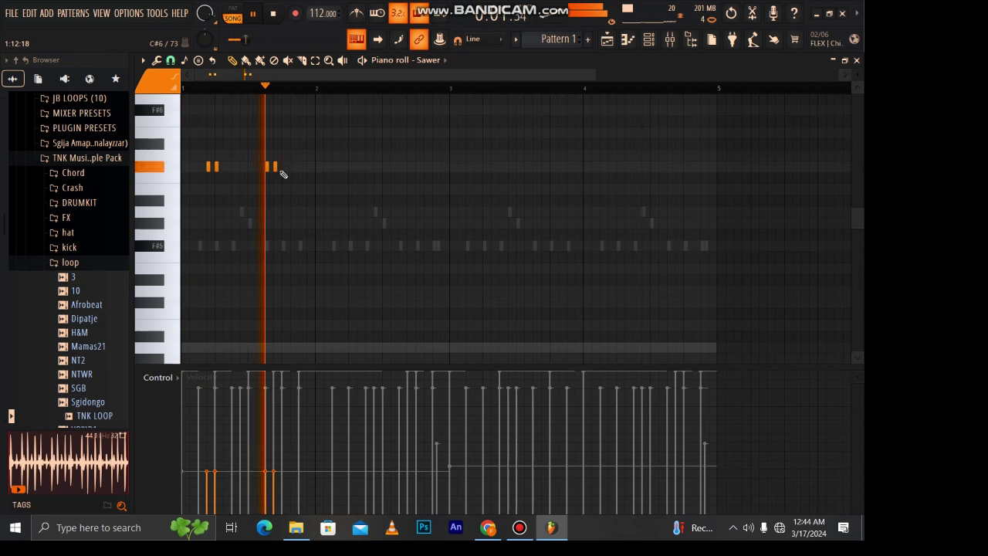
{"action": "left_click", "coordinate": [283, 168]}
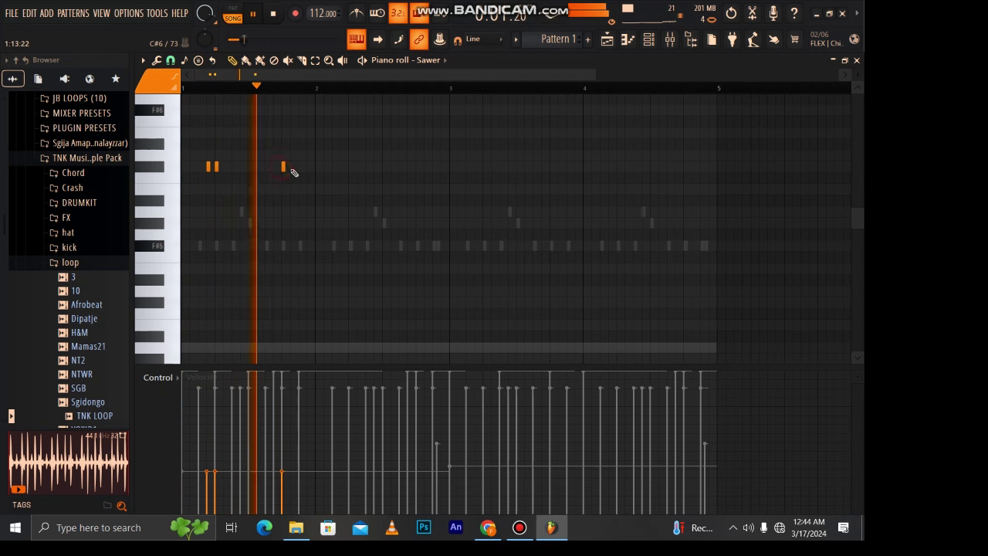
{"action": "left_click", "coordinate": [291, 168]}
{"action": "right_click", "coordinate": [291, 168]}
{"action": "left_click", "coordinate": [266, 168]}
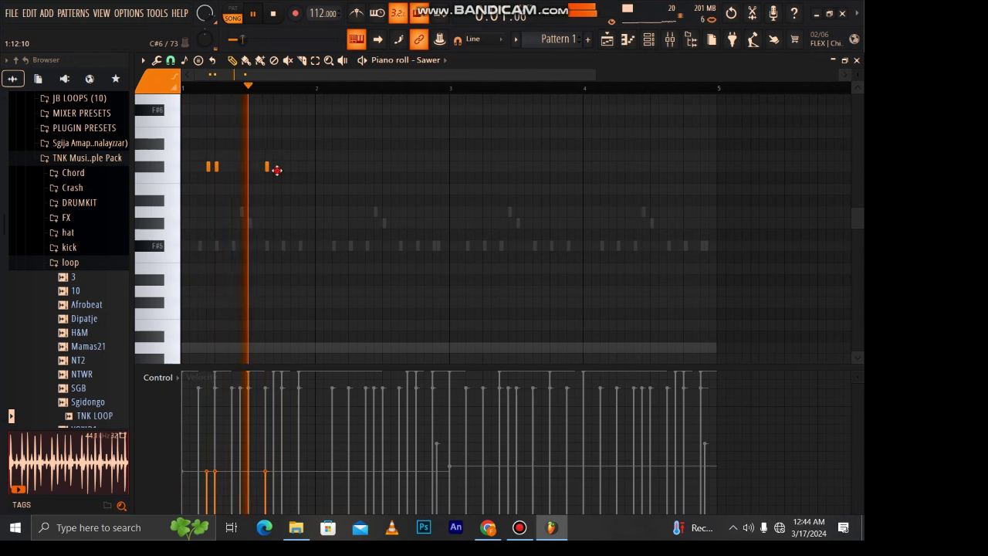
{"action": "left_click", "coordinate": [279, 168]}
{"action": "left_click", "coordinate": [275, 168]}
{"action": "key", "text": "space"}
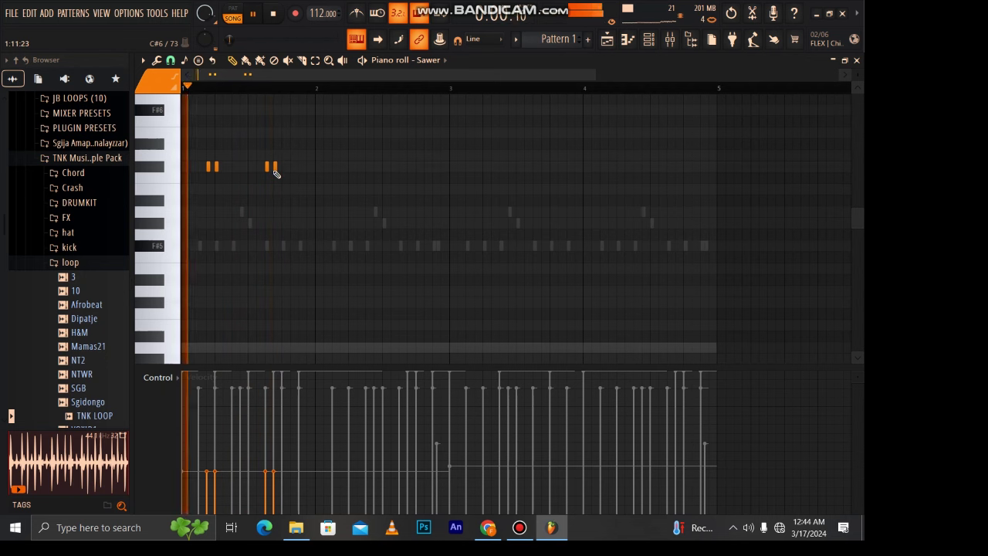
Transpose the four Sawer notes up one octave to C#7
{"action": "scroll", "coordinate": [277, 173], "scroll_direction": "up", "scroll_amount": 3}
{"action": "key", "text": "space"}
{"action": "scroll", "coordinate": [263, 136], "scroll_direction": "up", "scroll_amount": 3}
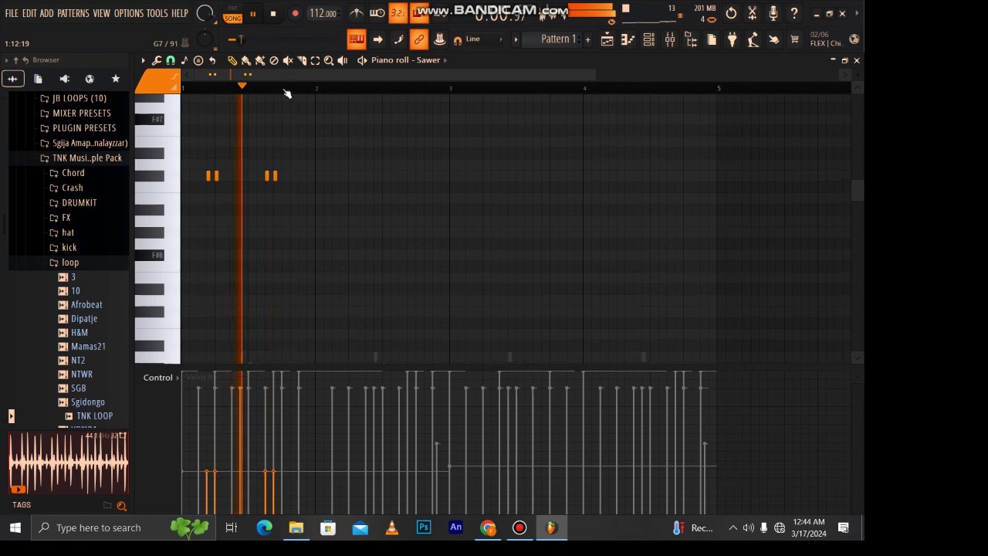
Duplicate the bar 1 Sawer notes into bars 2, 3 and 4, and clear the selection
{"action": "left_click_drag", "start_coordinate": [257, 176], "coordinate": [298, 165]}
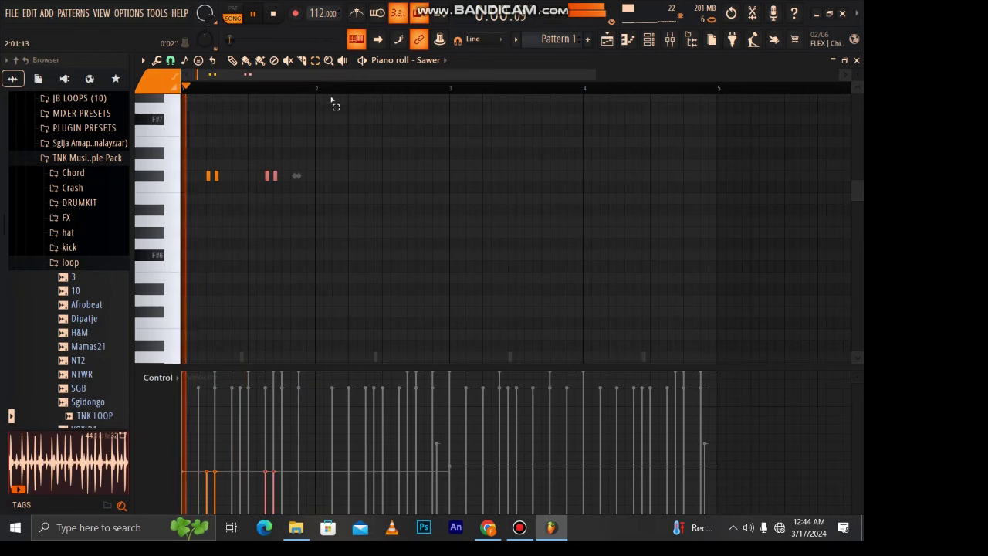
{"action": "left_click_drag", "start_coordinate": [319, 88], "coordinate": [1, 164]}
{"action": "key", "text": "ctrl+b"}
{"action": "key", "text": "ctrl+b"}
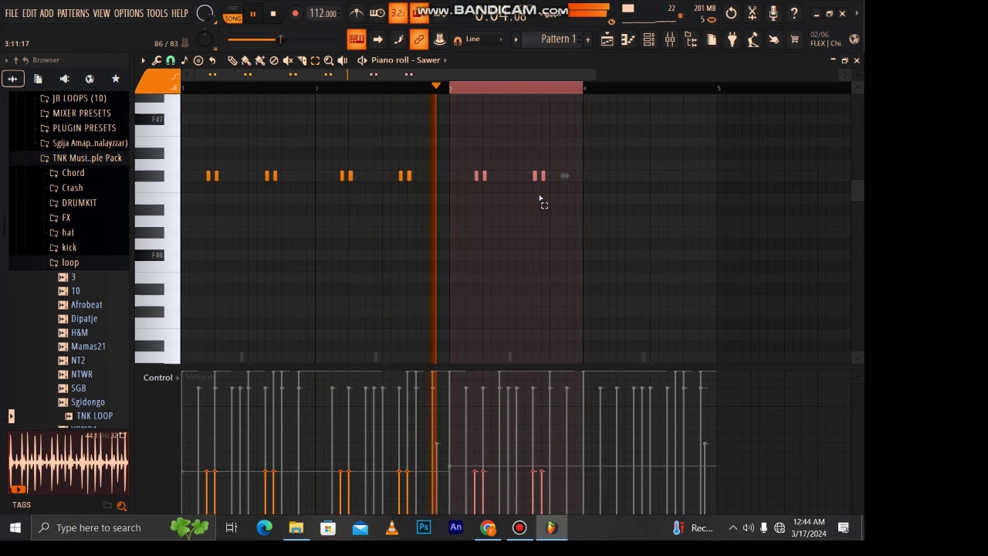
{"action": "key", "text": "ctrl+b"}
{"action": "left_click", "coordinate": [644, 89], "text": "ctrl"}
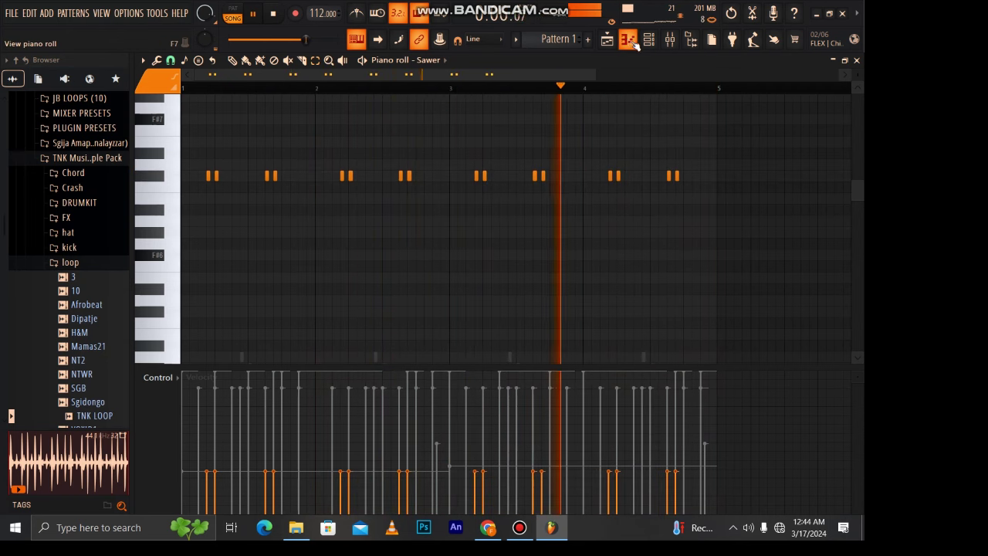
Open the Sawer instrument and audition its Ambient presets one after another, from MC Cracked through to MC YogSototh
{"action": "key", "text": "F6"}
{"action": "left_click", "coordinate": [325, 228]}
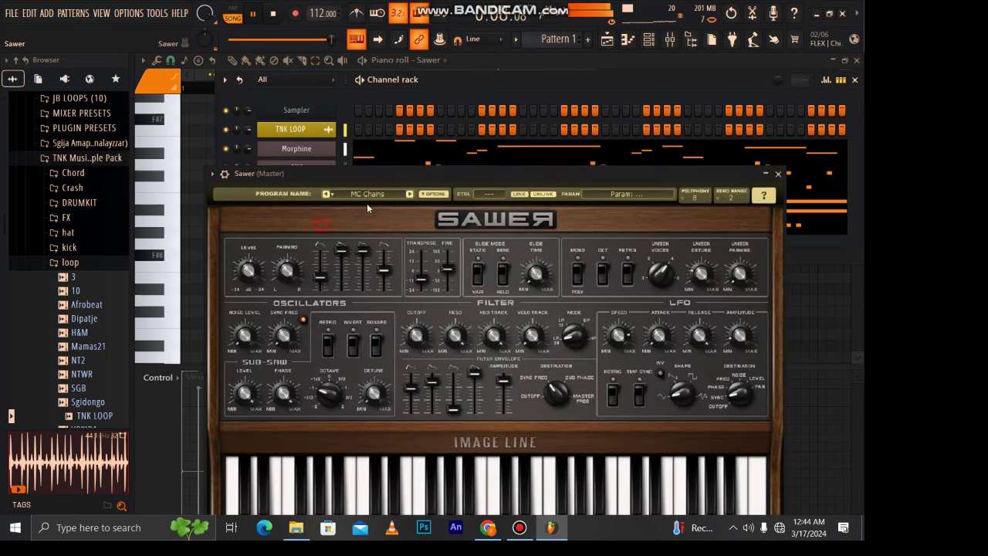
{"action": "left_click", "coordinate": [409, 194]}
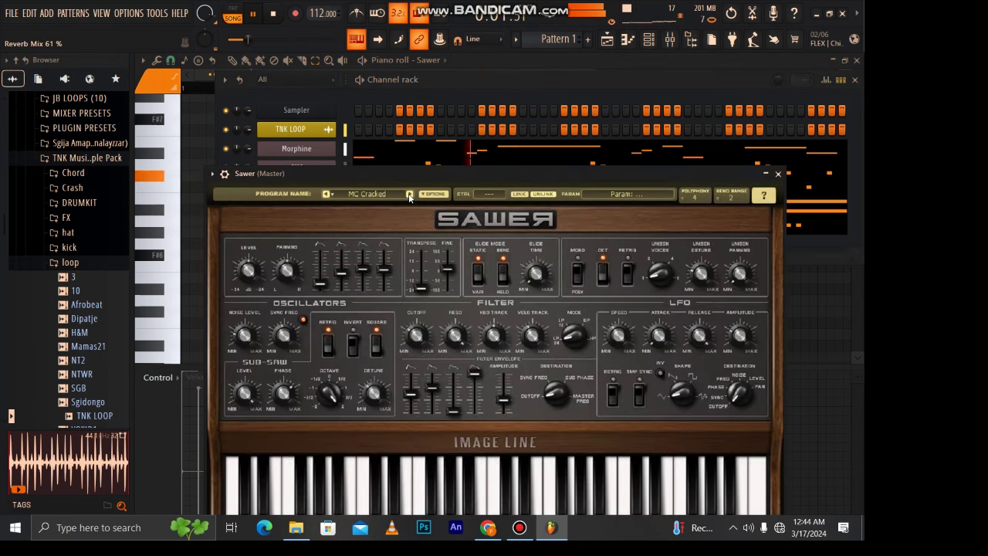
{"action": "left_click", "coordinate": [409, 194]}
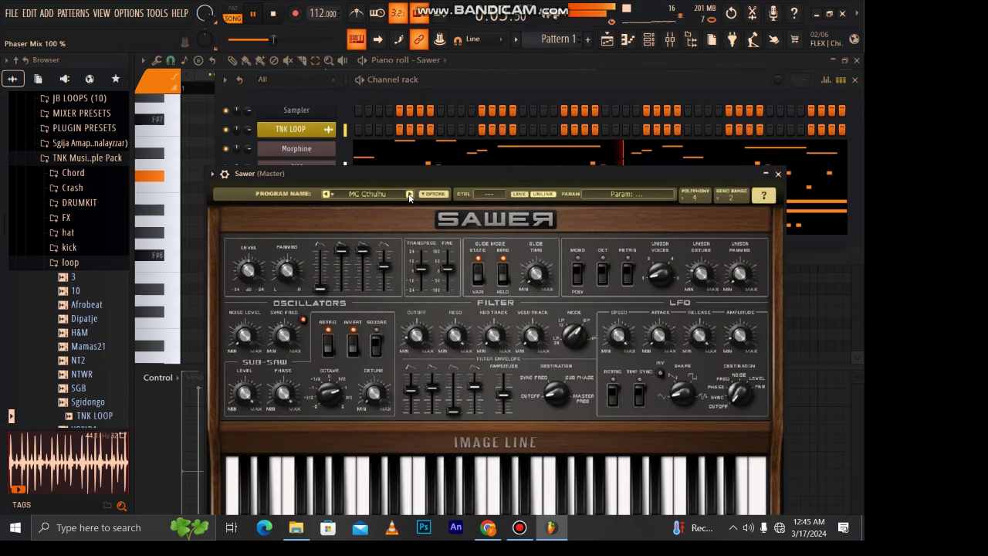
{"action": "left_click", "coordinate": [409, 194]}
{"action": "left_click", "coordinate": [409, 194]}
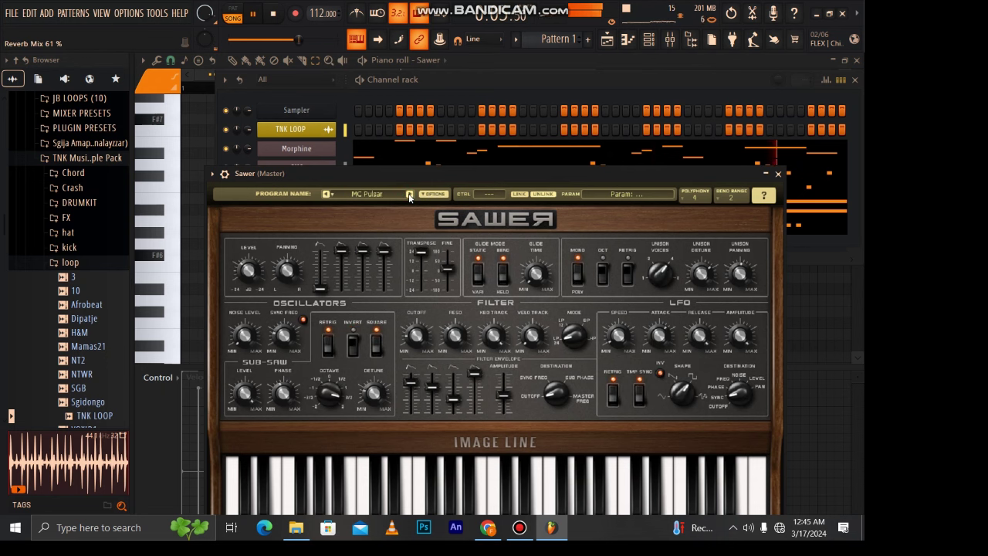
{"action": "left_click", "coordinate": [409, 194]}
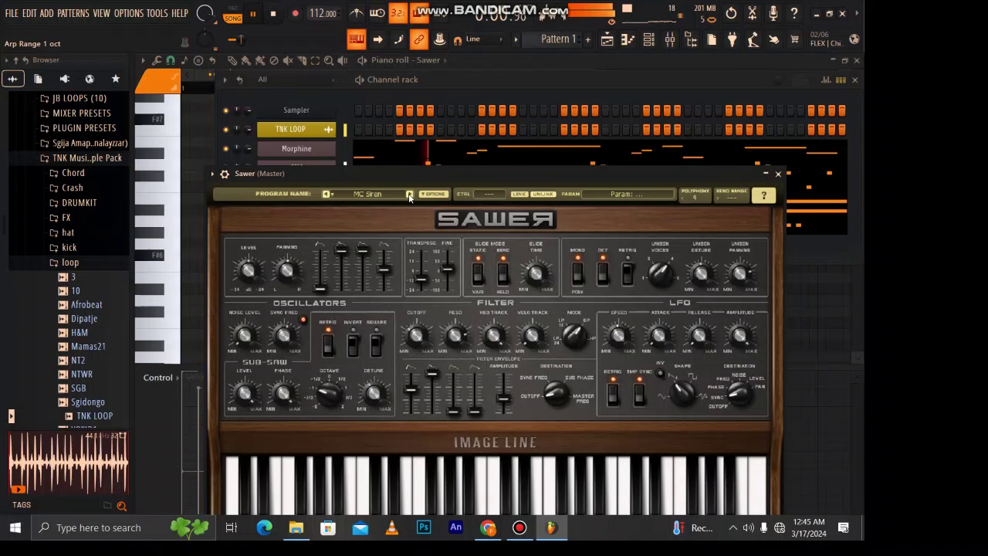
{"action": "left_click", "coordinate": [409, 195]}
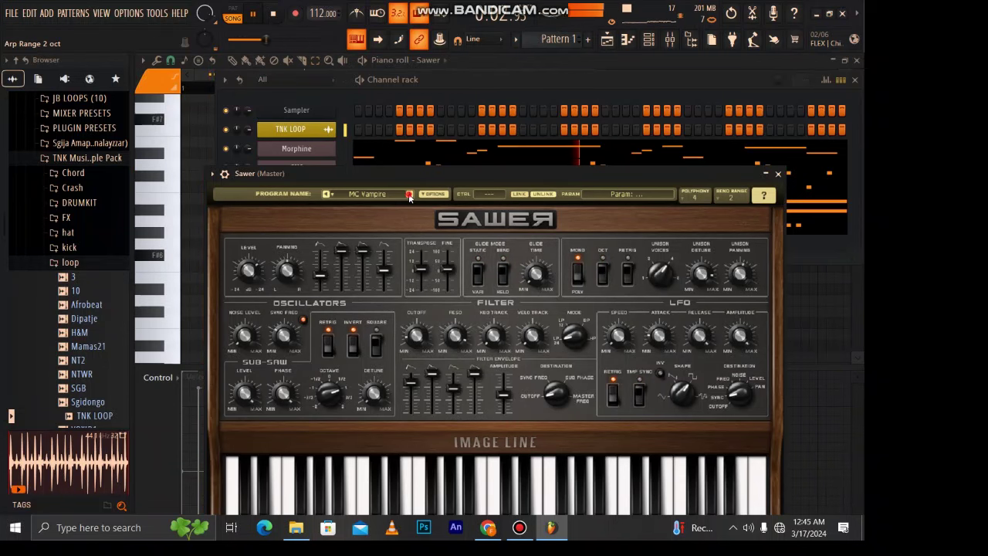
{"action": "left_click", "coordinate": [408, 194]}
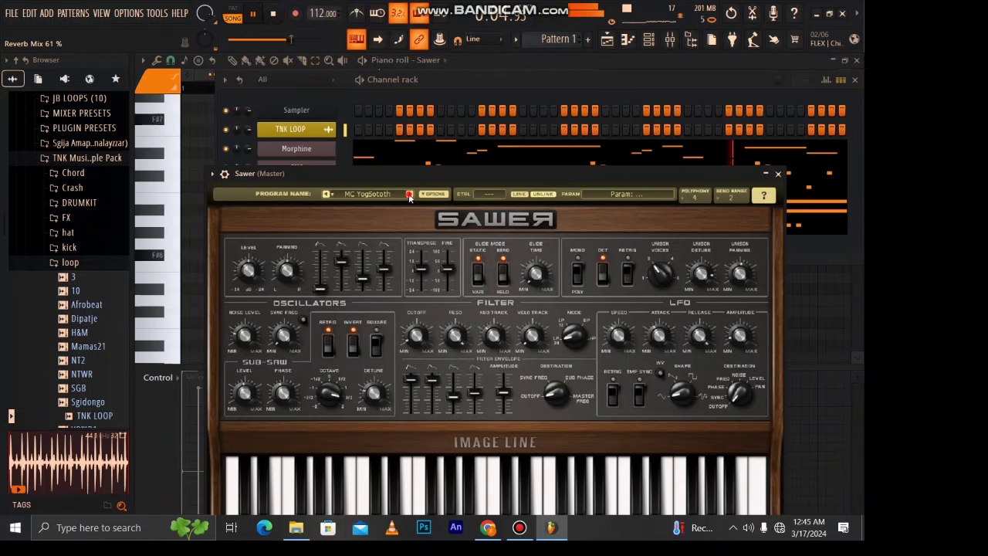
Try the Arpeggios presets FG Ace of Spades, FG Angels Breath and FG Chomper from Sawer's preset library
{"action": "left_click", "coordinate": [392, 194]}
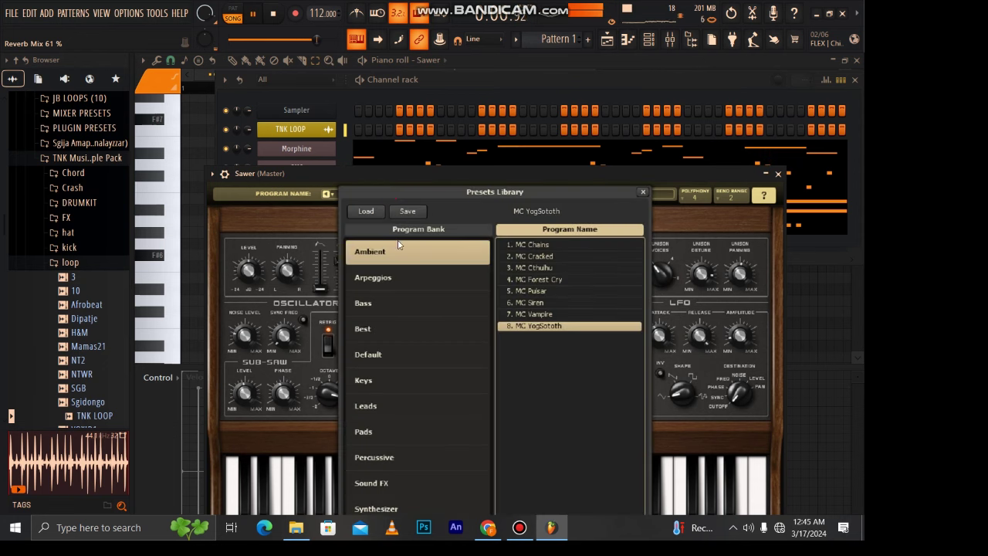
{"action": "left_click", "coordinate": [408, 283]}
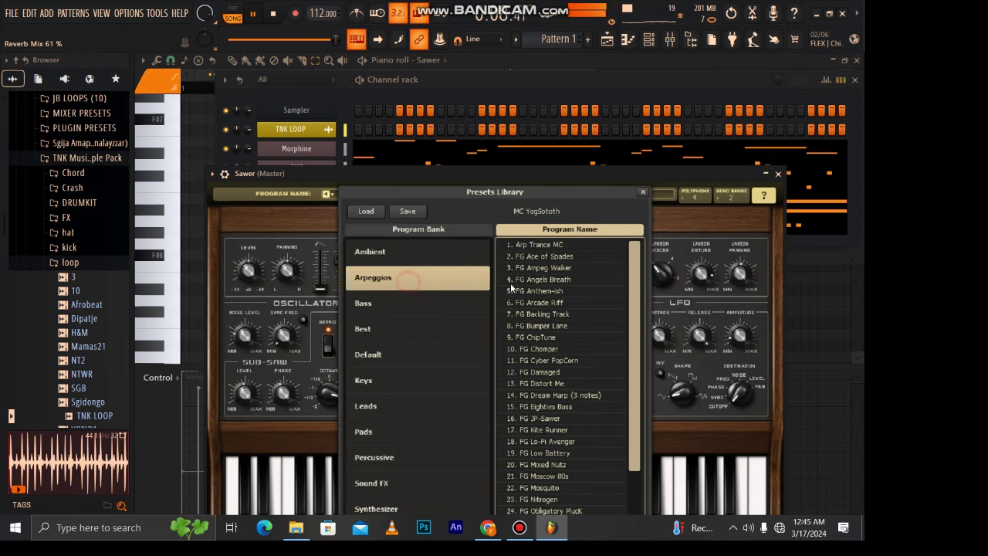
{"action": "left_click", "coordinate": [549, 245]}
{"action": "left_click", "coordinate": [549, 257]}
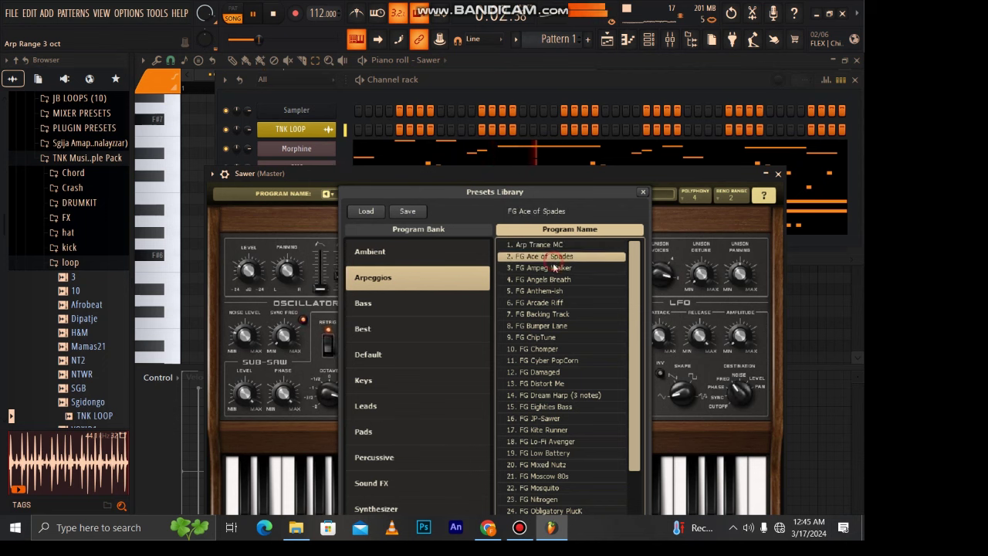
{"action": "left_click", "coordinate": [548, 280]}
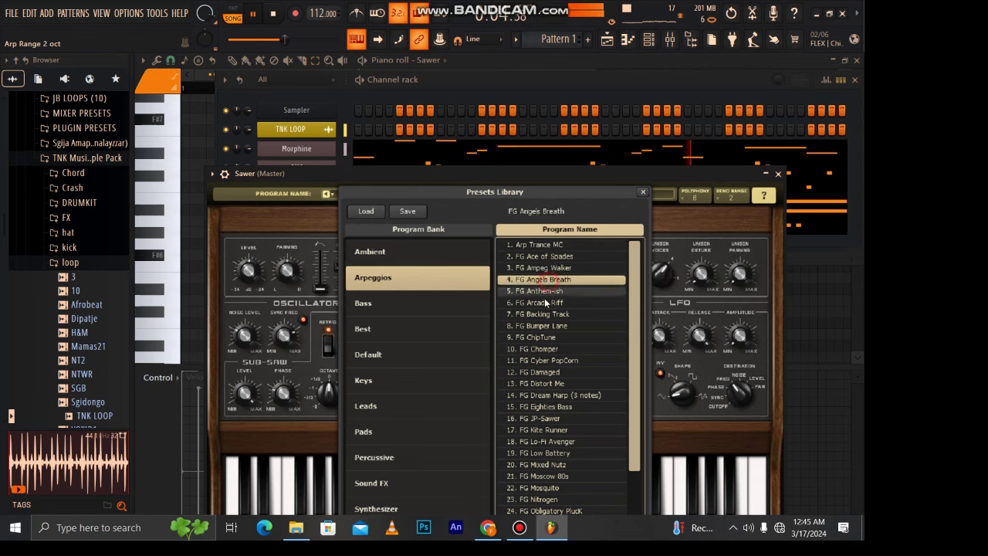
{"action": "left_click", "coordinate": [521, 350]}
Load the MC Chains preset from Sawer's Ambient bank, and close the preset library and the instrument window
{"action": "left_click", "coordinate": [421, 254]}
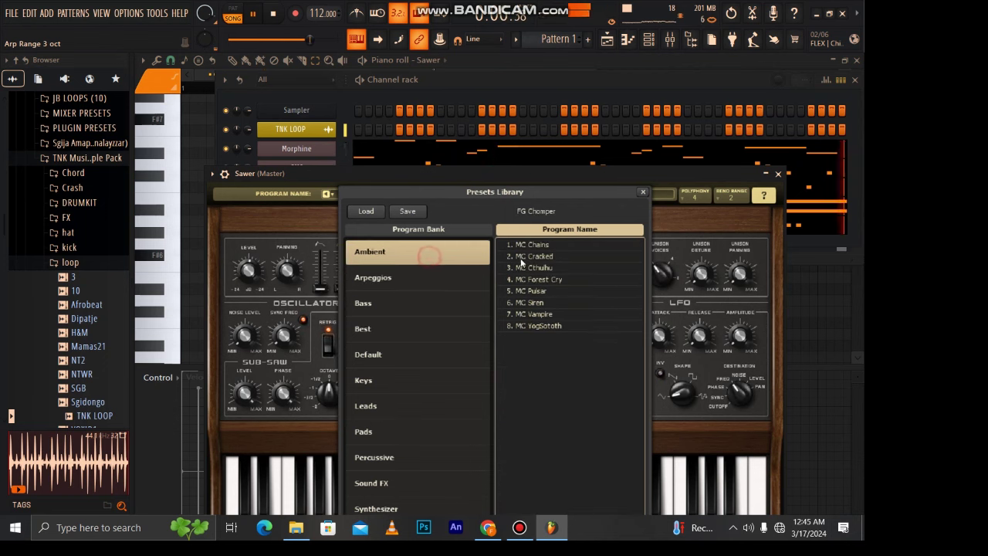
{"action": "left_click", "coordinate": [529, 245]}
{"action": "left_click", "coordinate": [644, 193]}
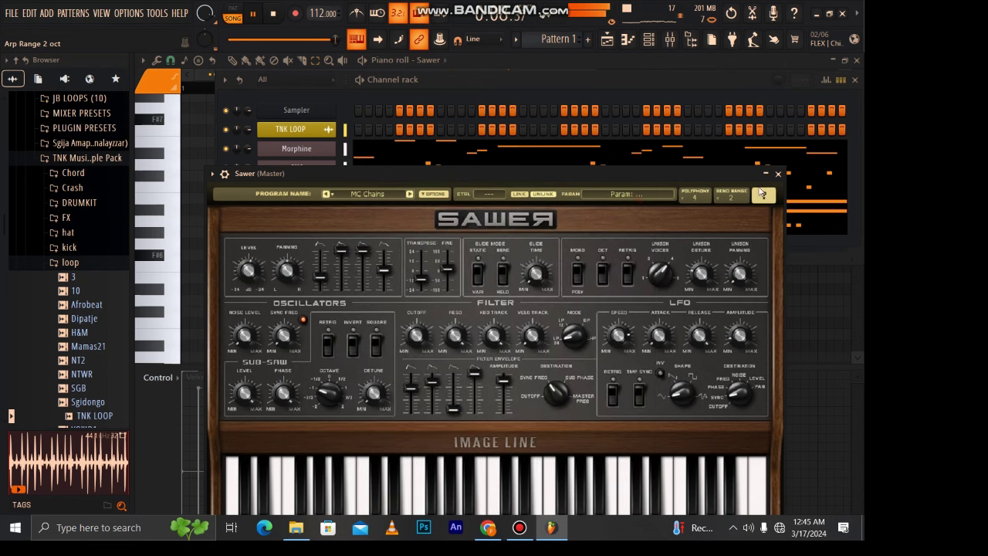
{"action": "left_click", "coordinate": [777, 175]}
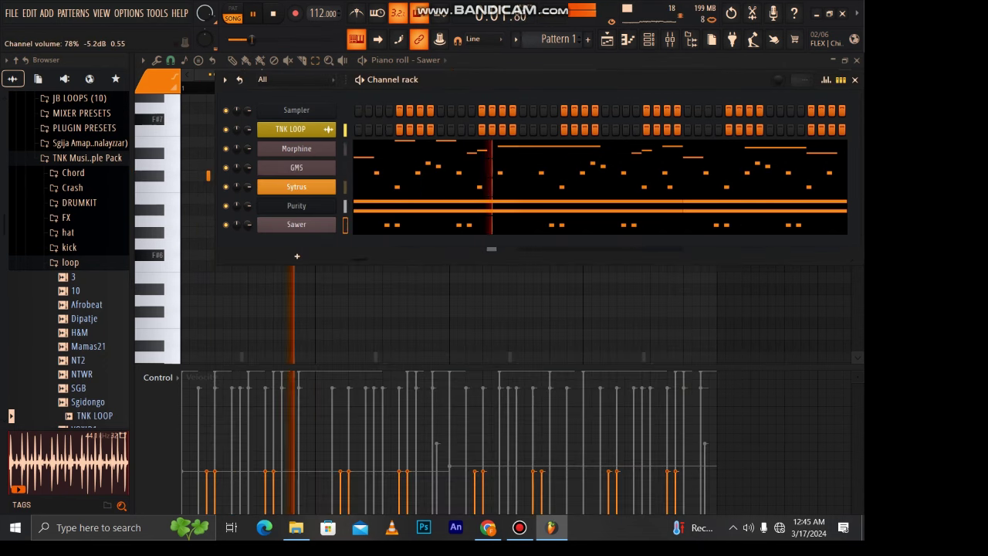
Add a second Morphine instrument channel and open the Keyboards bank in its preset library
{"action": "left_click", "coordinate": [297, 256]}
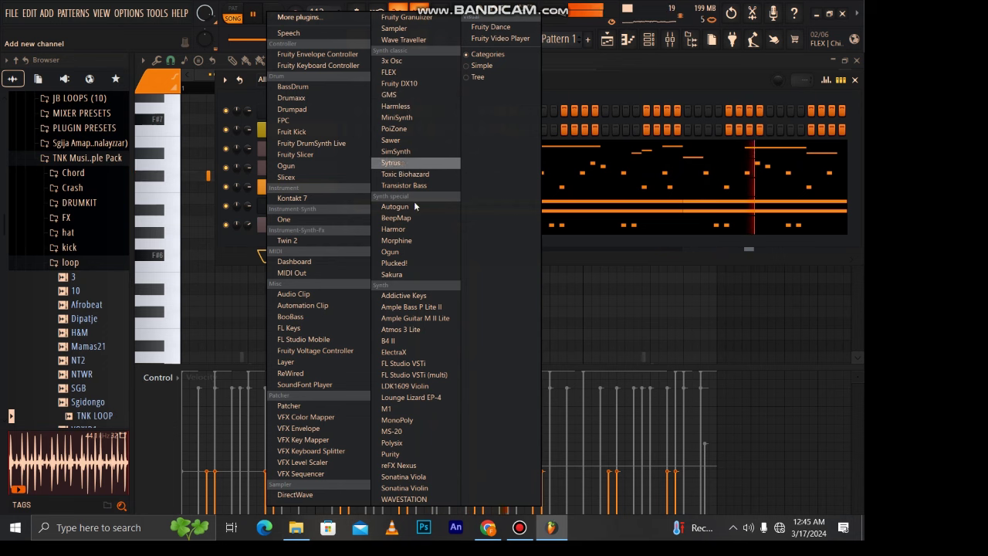
{"action": "left_click", "coordinate": [407, 241]}
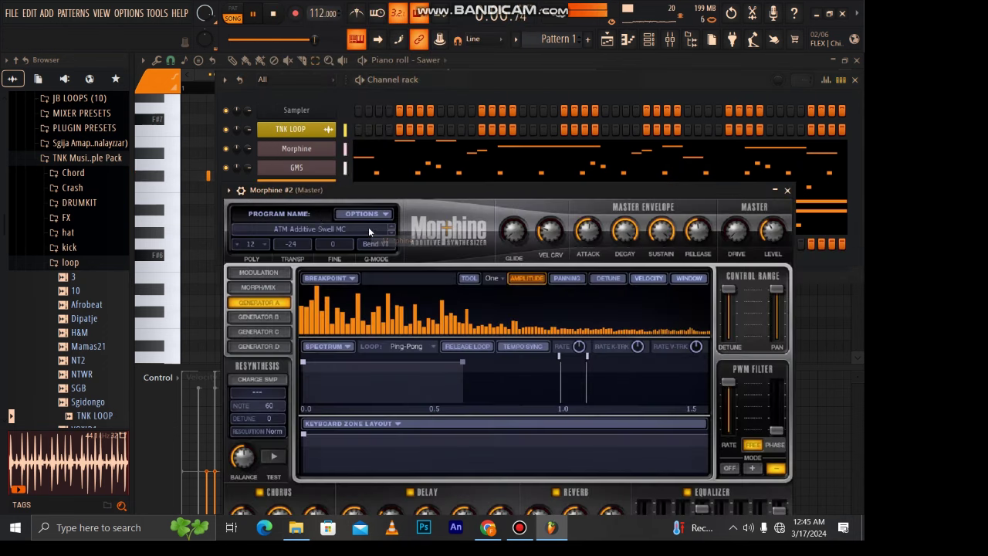
{"action": "left_click", "coordinate": [311, 226]}
{"action": "left_click", "coordinate": [436, 320]}
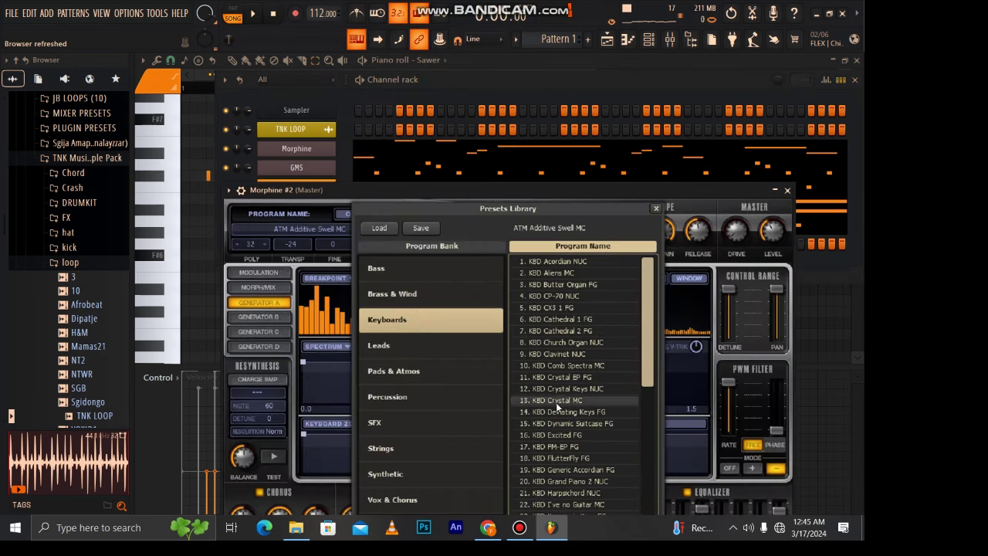
Compare the KBD Crystal EP FG and KBD Crystal Keys NUC presets, finishing on KBD Crystal Keys NUC
{"action": "left_click", "coordinate": [561, 377]}
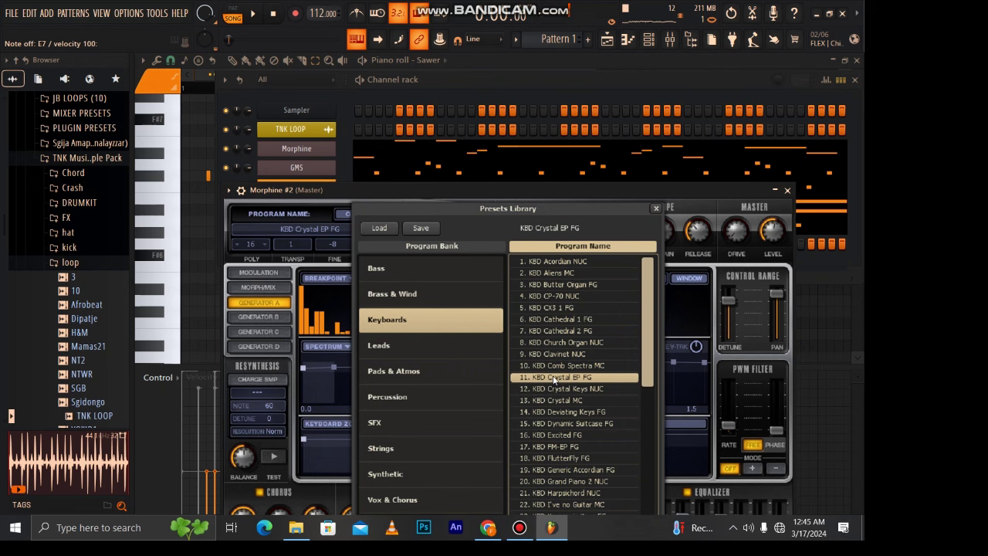
{"action": "left_click", "coordinate": [569, 386]}
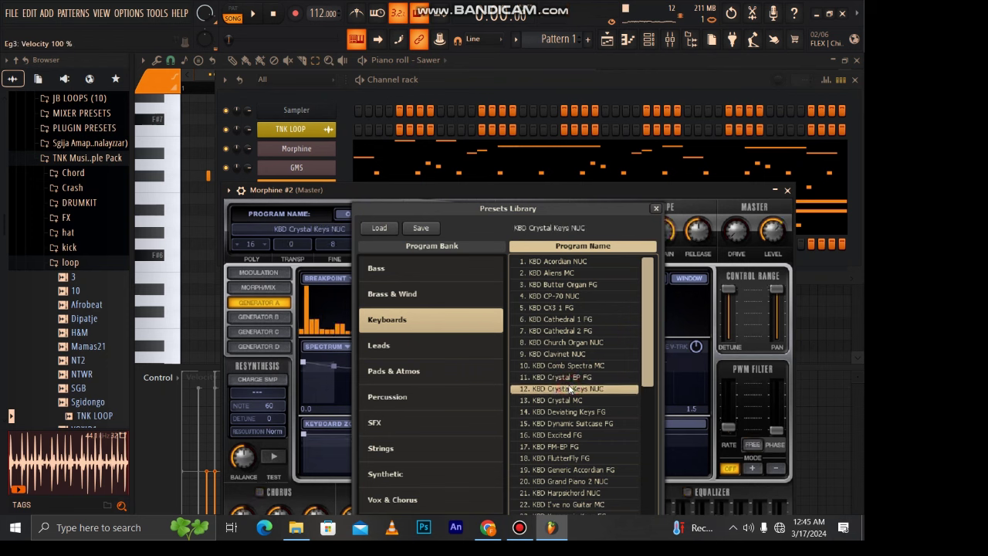
{"action": "left_click", "coordinate": [567, 381]}
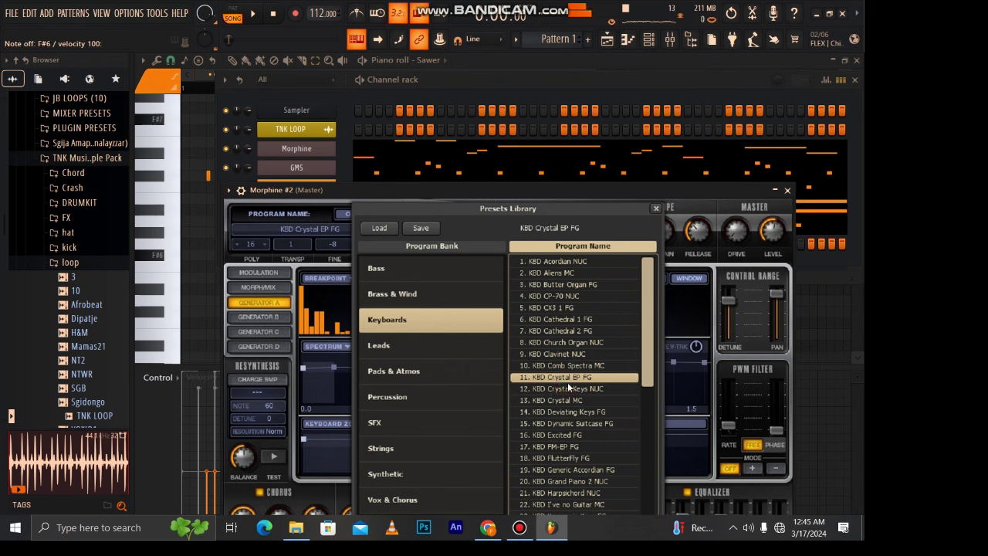
{"action": "left_click", "coordinate": [568, 387]}
Place four short C#7 notes, one on each beat of bar 1, in the second Morphine channel's piano roll
{"action": "left_click", "coordinate": [626, 39]}
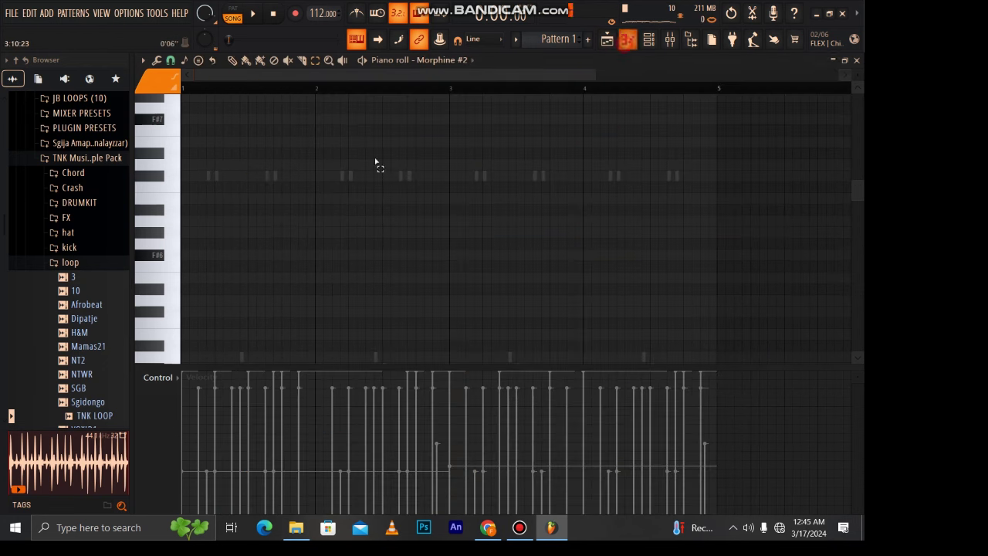
{"action": "left_click", "coordinate": [248, 178]}
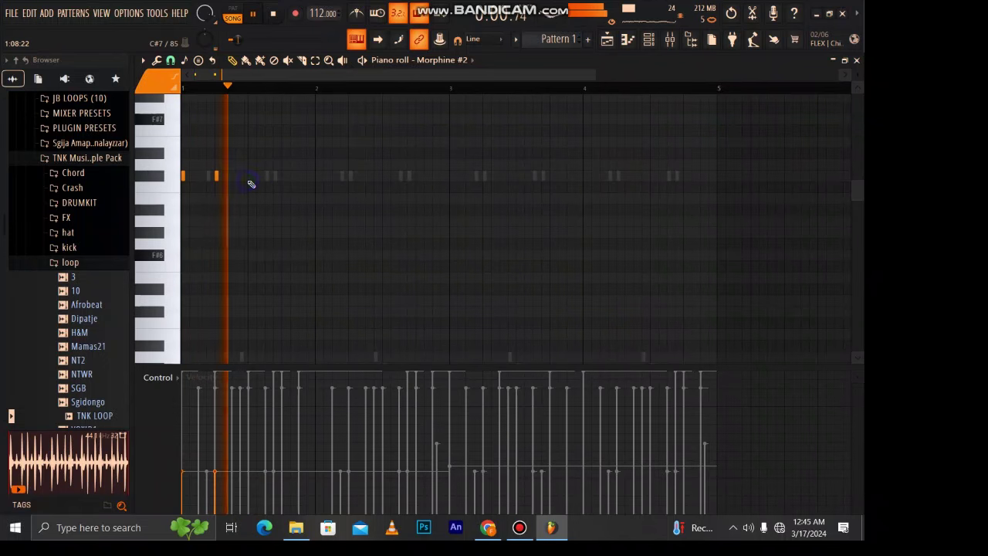
{"action": "left_click", "coordinate": [283, 178]}
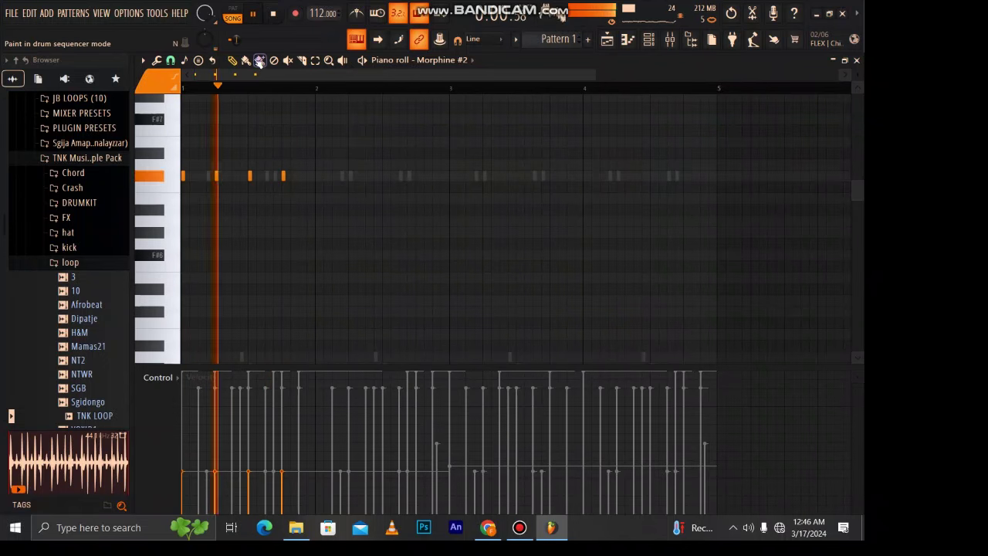
Duplicate the four bar 1 notes into bars 2, 3 and 4, and clear the selection
{"action": "double_click", "coordinate": [298, 91]}
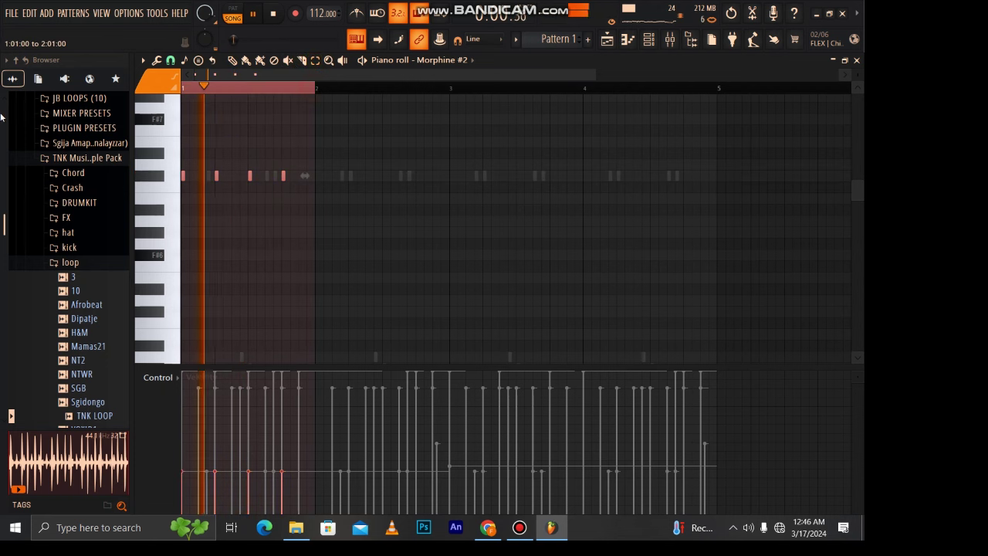
{"action": "key", "text": "ctrl+b"}
{"action": "key", "text": "ctrl+b"}
{"action": "key", "text": "ctrl+b"}
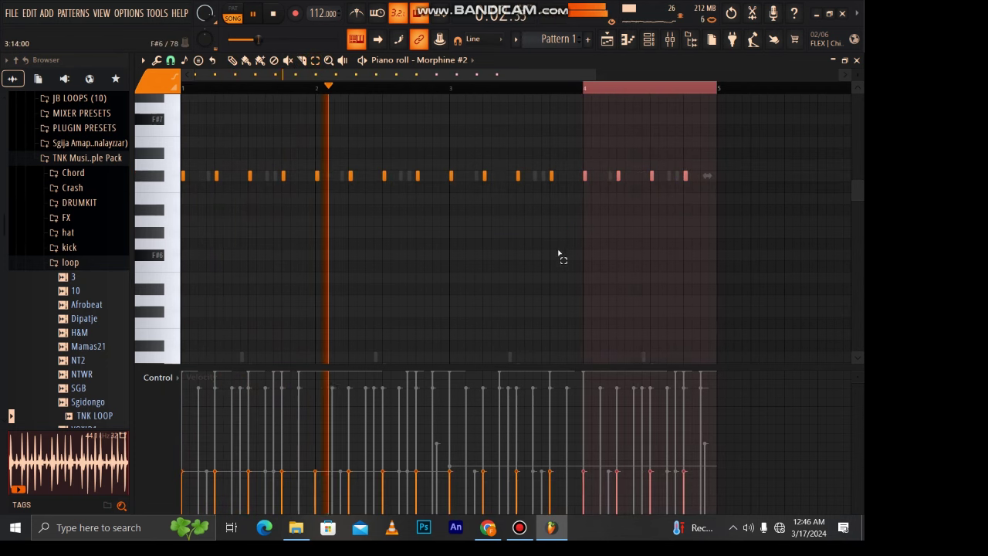
{"action": "key", "text": "ctrl+d"}
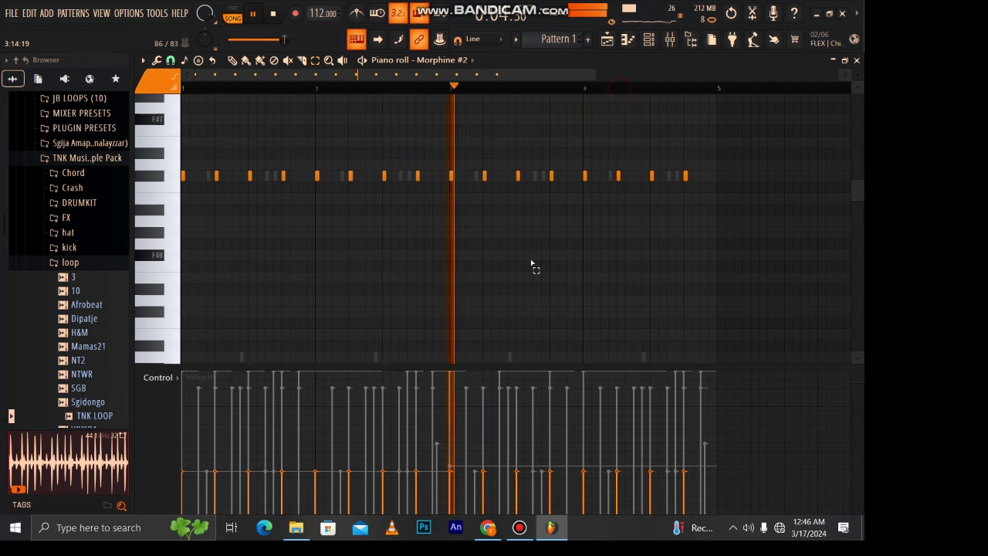
Raise the velocity of all the Morphine notes with the level scaling multiplier and accept the change
{"action": "key", "text": "alt+x"}
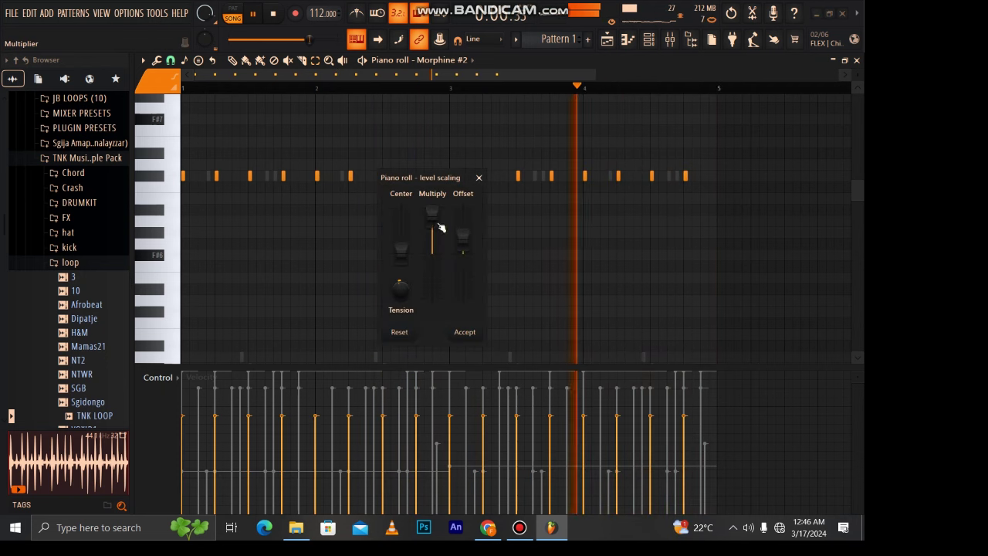
{"action": "left_click_drag", "start_coordinate": [439, 225], "coordinate": [442, 233]}
{"action": "left_click", "coordinate": [466, 332]}
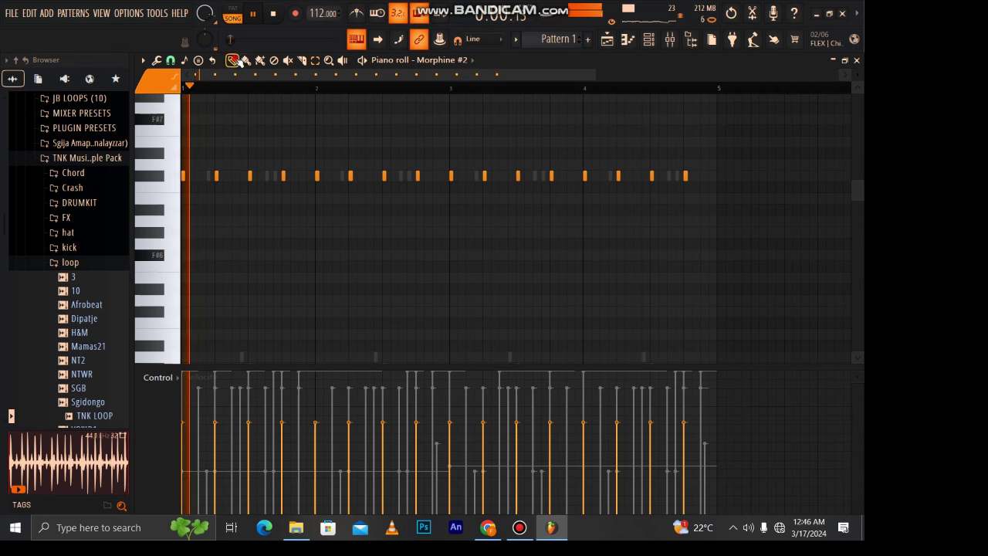
Place B6 on step 4 of bar 1 and C#7 on step 4 of bar 2, trying and removing notes on step 12 of both bars
{"action": "left_click", "coordinate": [207, 197]}
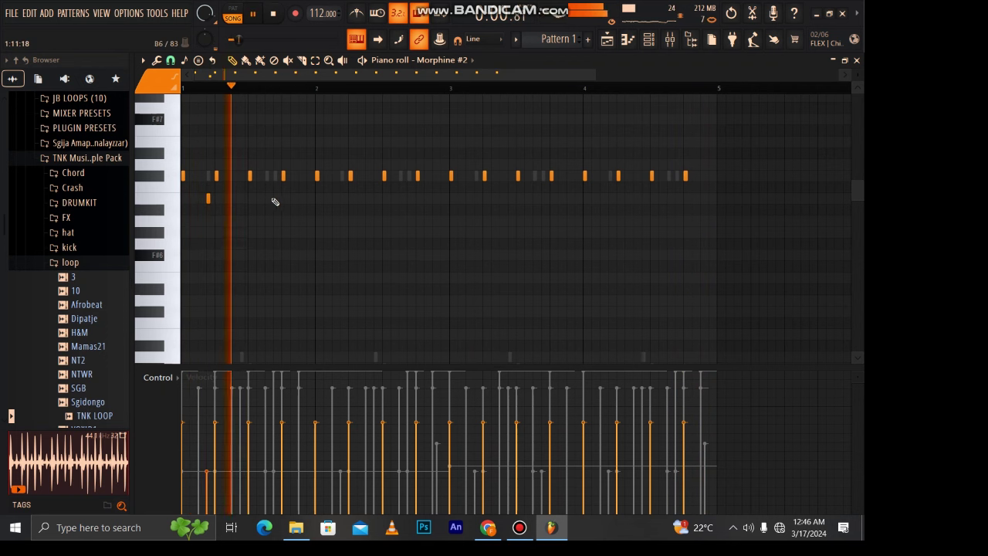
{"action": "left_click", "coordinate": [275, 200]}
{"action": "right_click", "coordinate": [276, 201]}
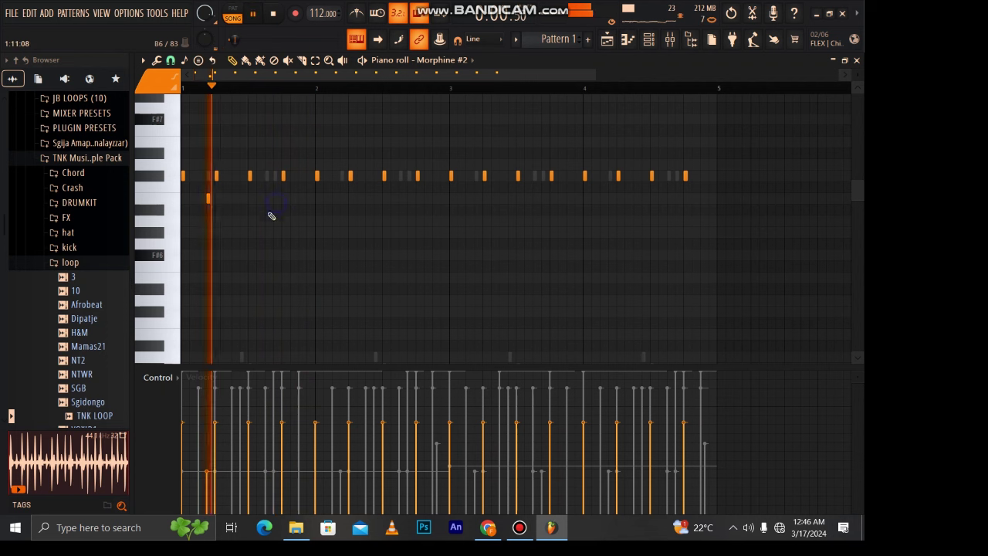
{"action": "left_click", "coordinate": [274, 233]}
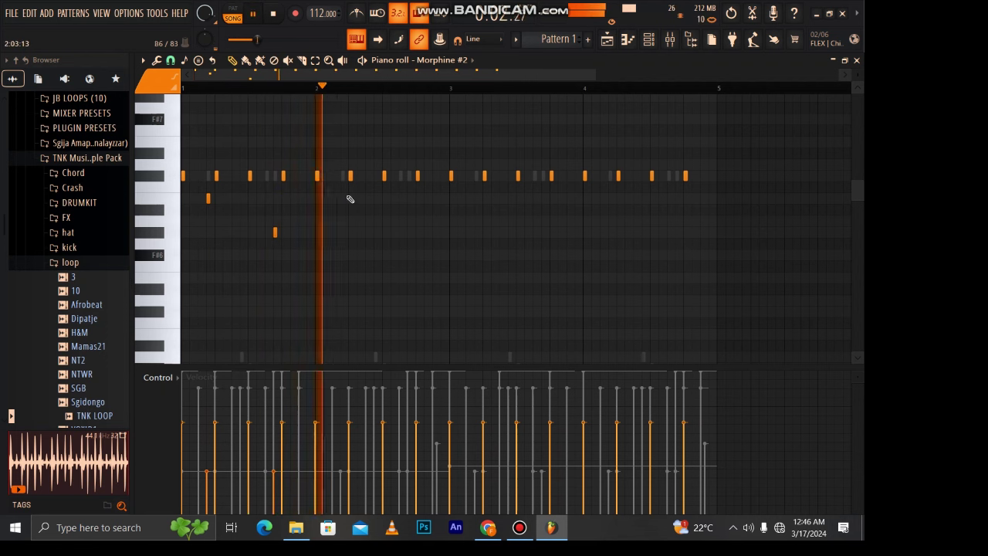
{"action": "left_click", "coordinate": [345, 176]}
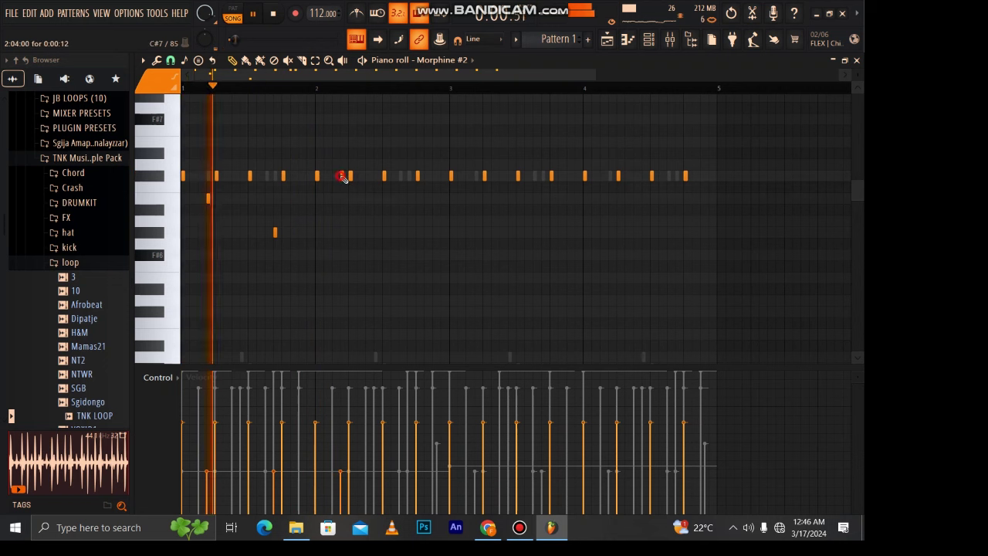
{"action": "left_click", "coordinate": [409, 199]}
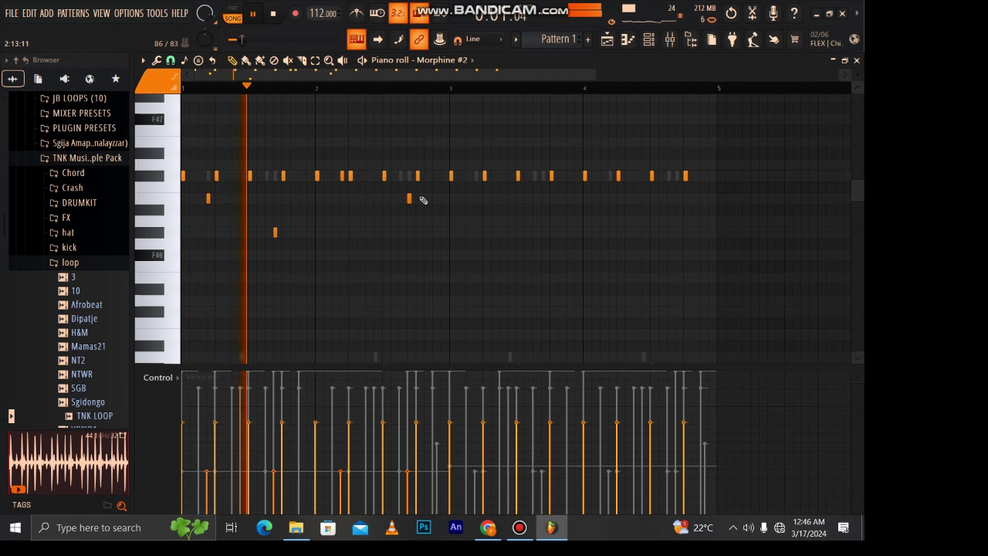
{"action": "right_click", "coordinate": [274, 232]}
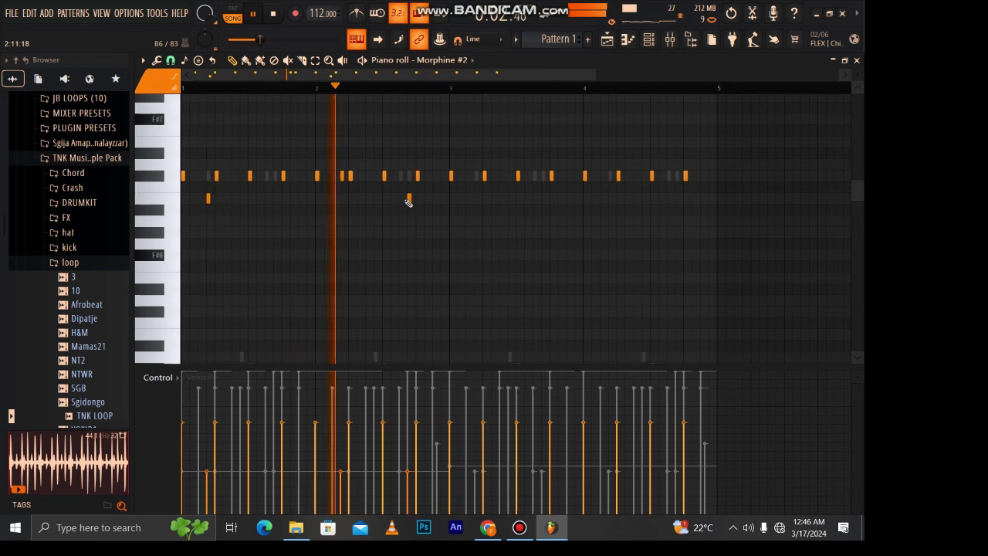
{"action": "right_click", "coordinate": [410, 199]}
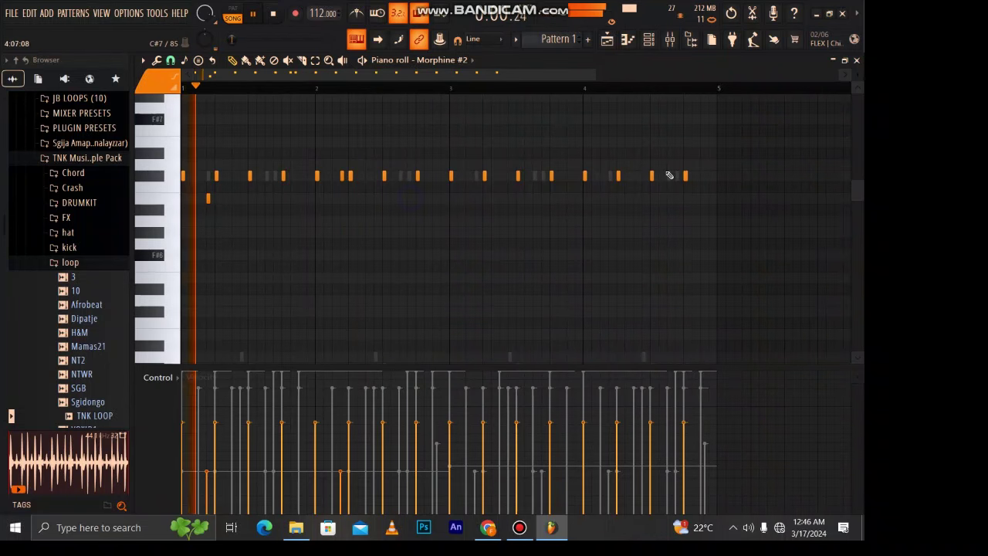
Replace the notes in bars 3 and 4 with a copy of bars 1 and 2, and clear the selection
{"action": "right_click", "coordinate": [685, 176]}
{"action": "right_click", "coordinate": [652, 176]}
{"action": "right_click", "coordinate": [484, 176]}
{"action": "right_click", "coordinate": [452, 176]}
{"action": "right_click", "coordinate": [417, 176]}
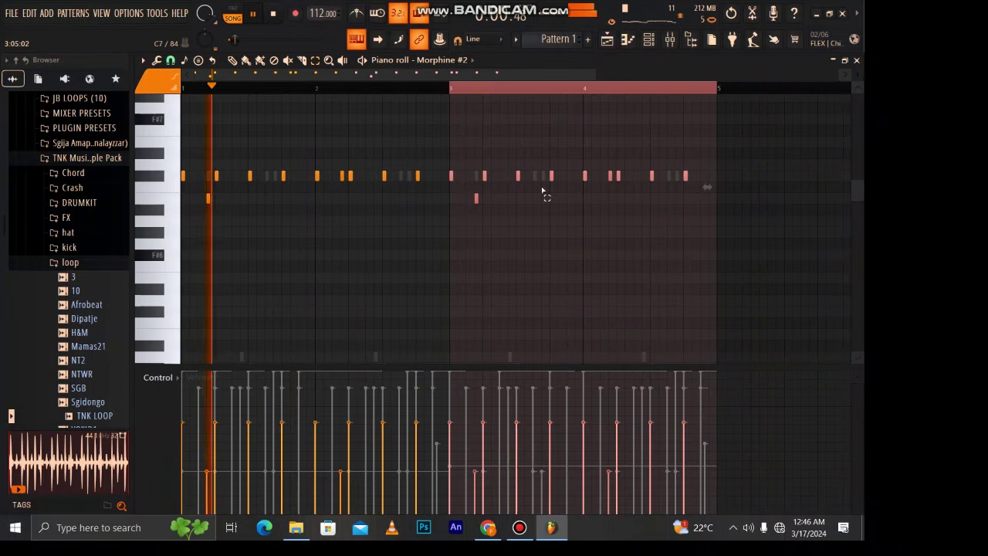
{"action": "left_click", "coordinate": [557, 90]}
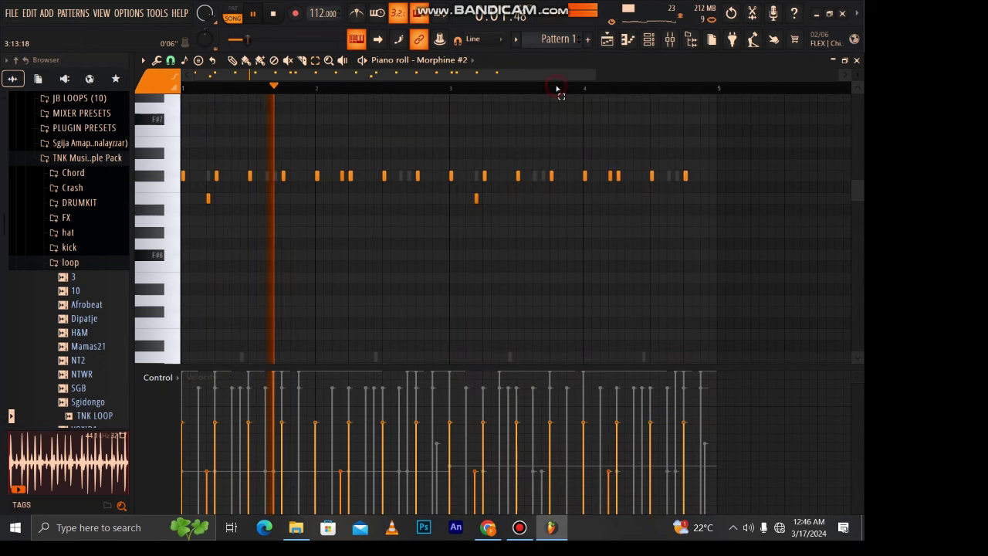